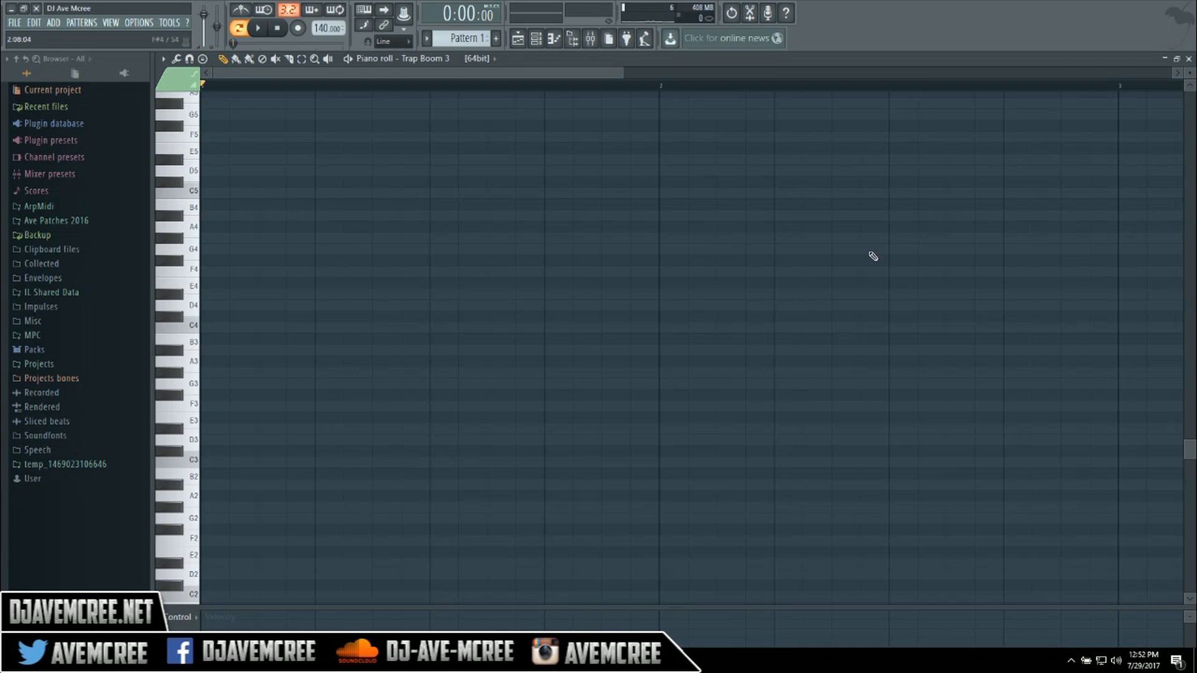
# - Close the piano roll and reopen it for the Trap Boom 3 channel from the channel rack
pyautogui.click(1189, 58)
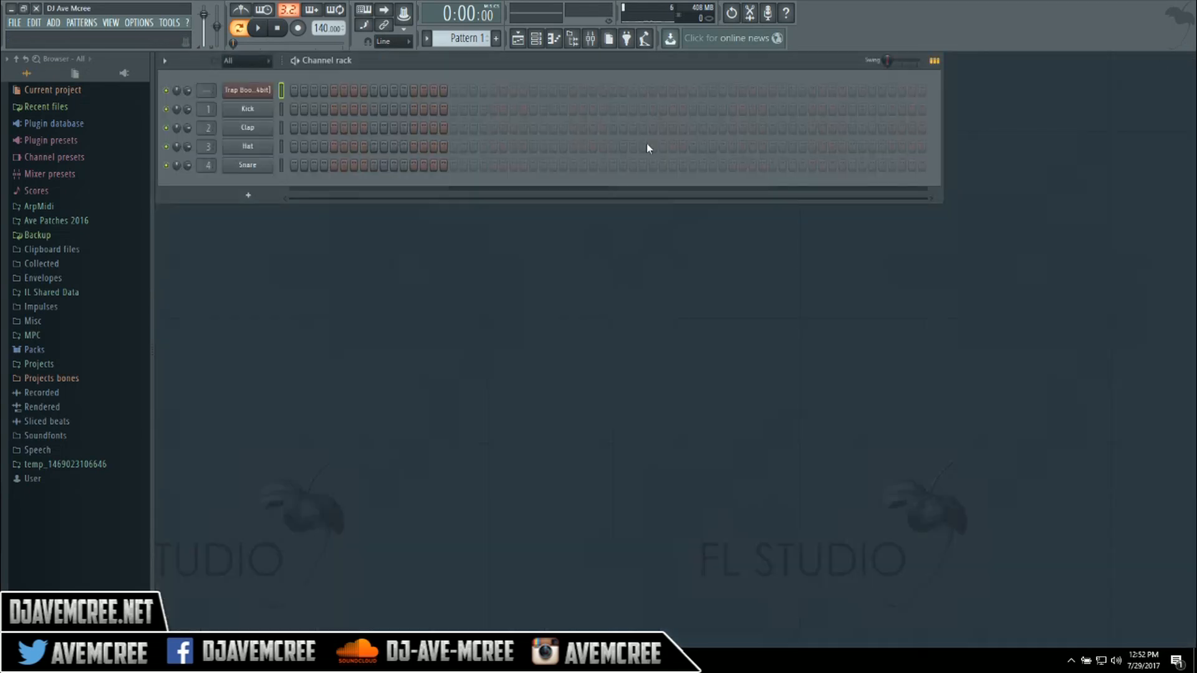
pyautogui.rightClick(254, 91)
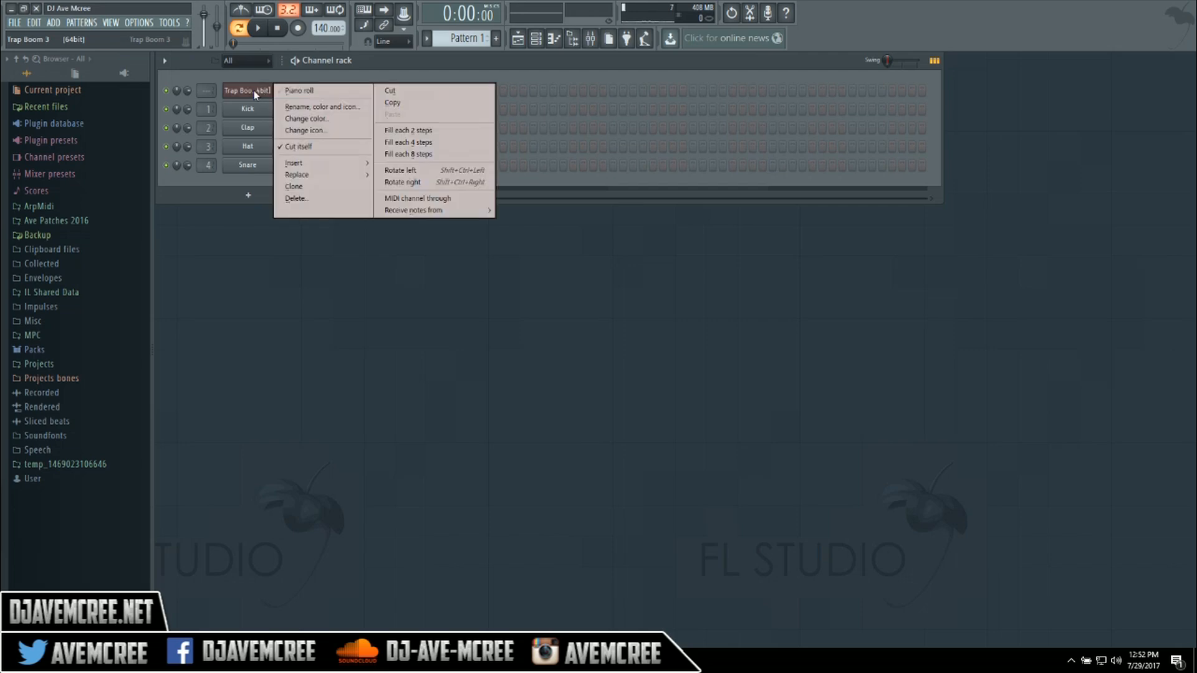
pyautogui.click(289, 92)
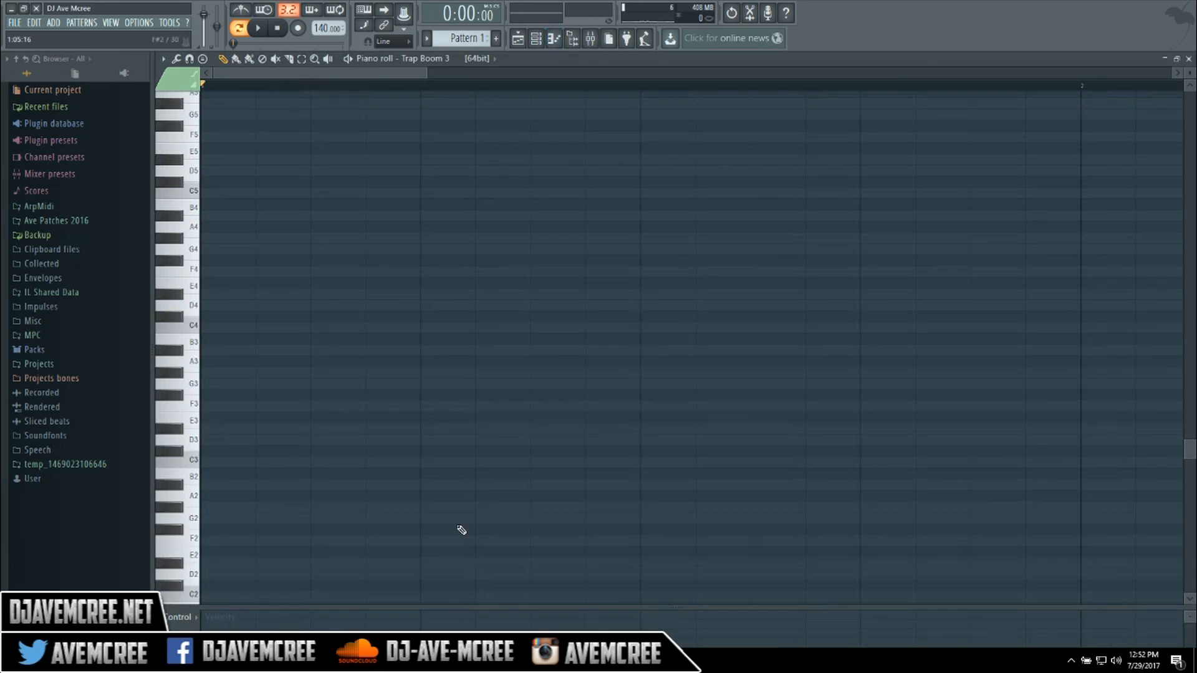
# - Switch to Ableton Live, set the loop brace to the first four bars and insert a MIDI clip there on the Trap Boom track
pyautogui.click(475, 660)
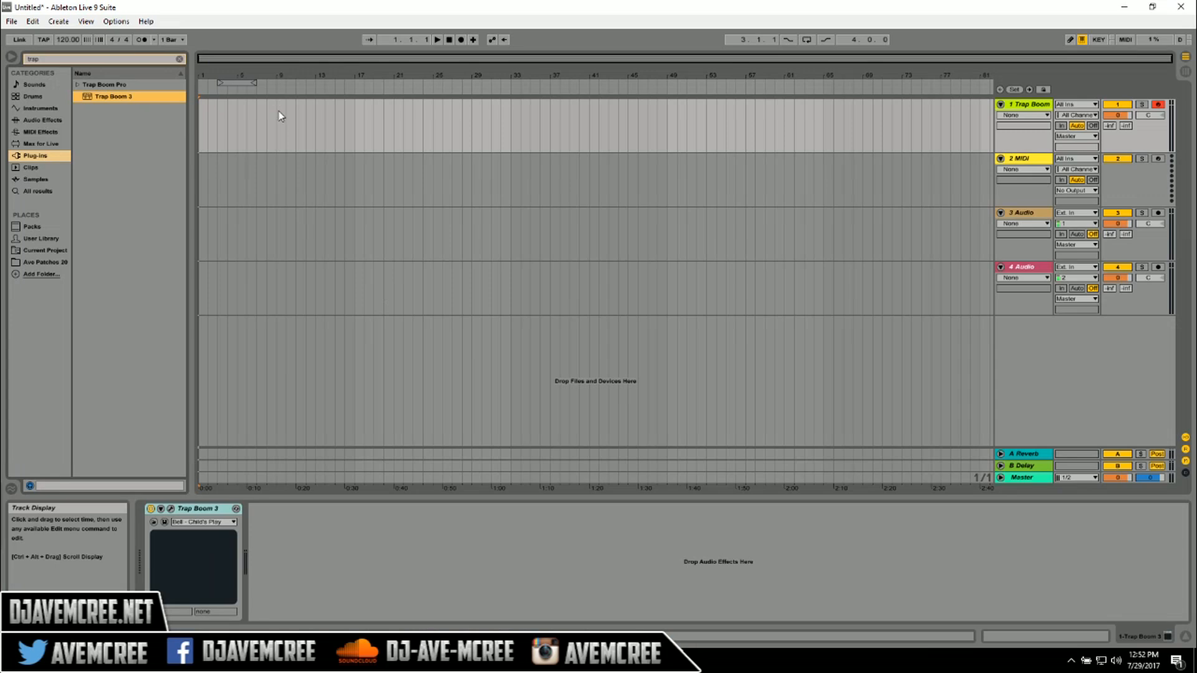
pyautogui.moveTo(238, 84); pyautogui.dragTo(220, 83)
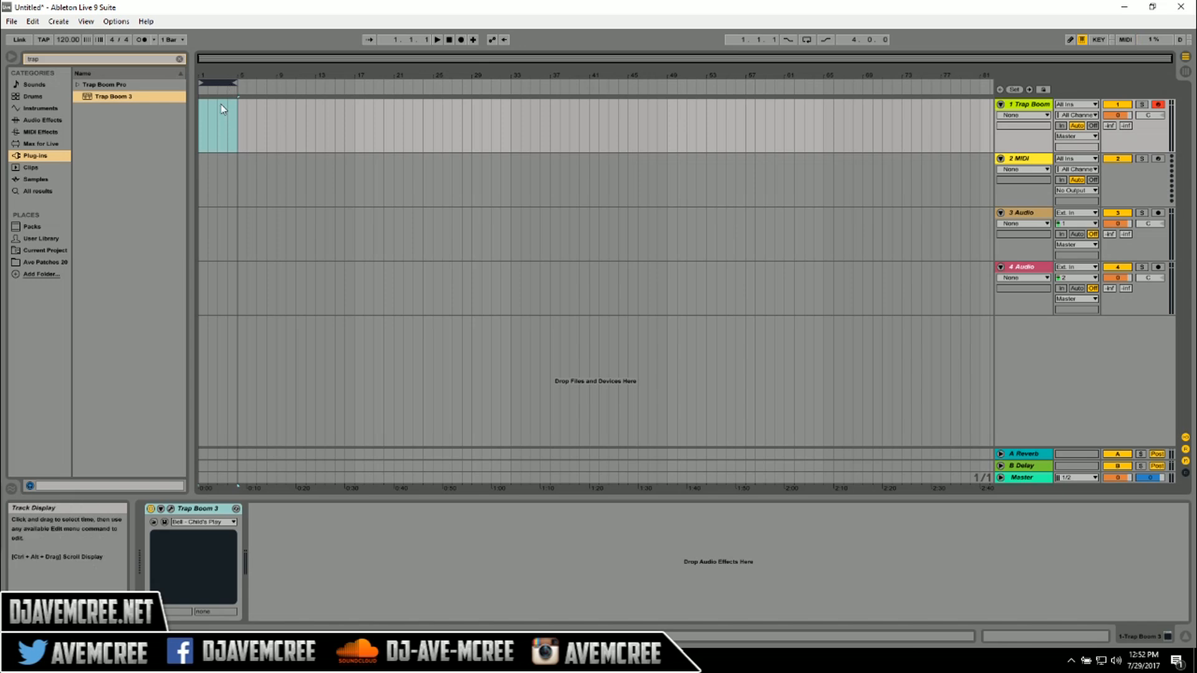
pyautogui.moveTo(234, 84)
pyautogui.mouseDown()
pyautogui.moveTo(285, 84)
pyautogui.moveTo(236, 84)
pyautogui.mouseUp()
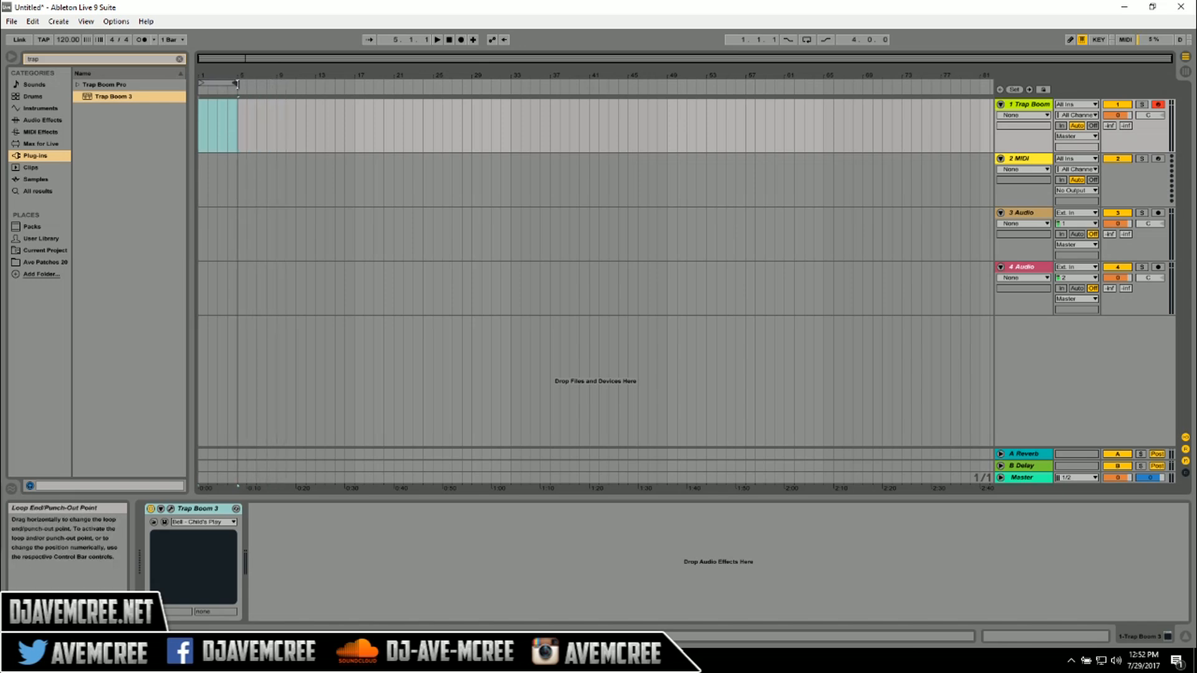
pyautogui.rightClick(220, 122)
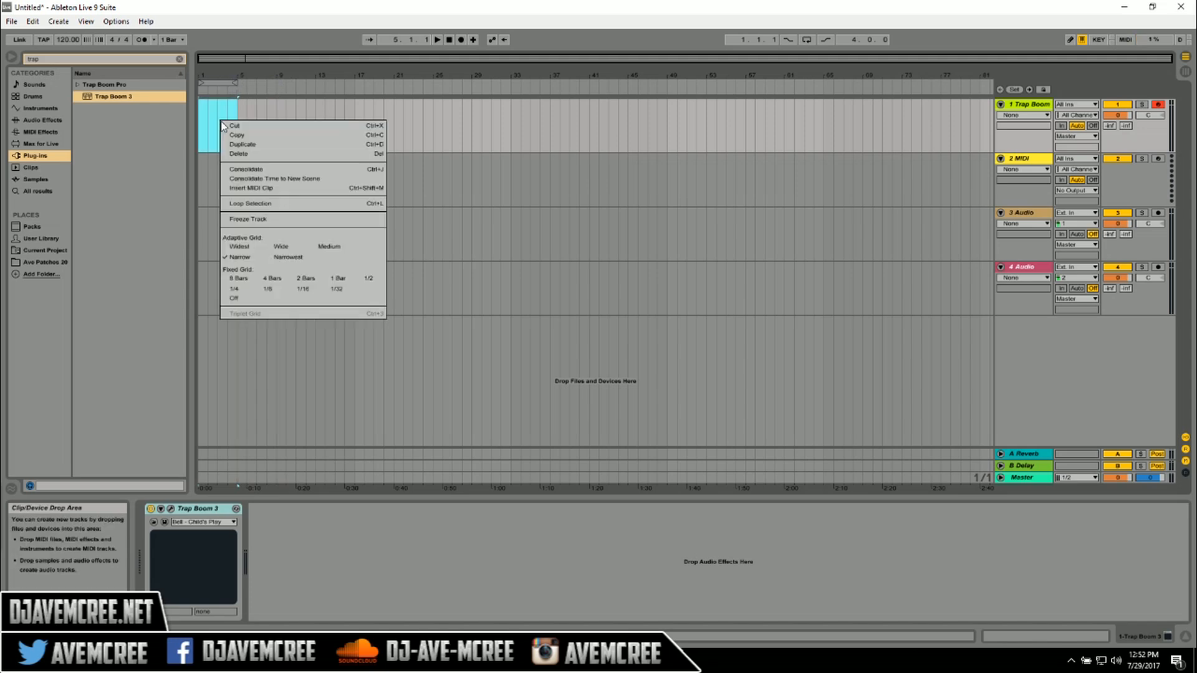
pyautogui.click(248, 188)
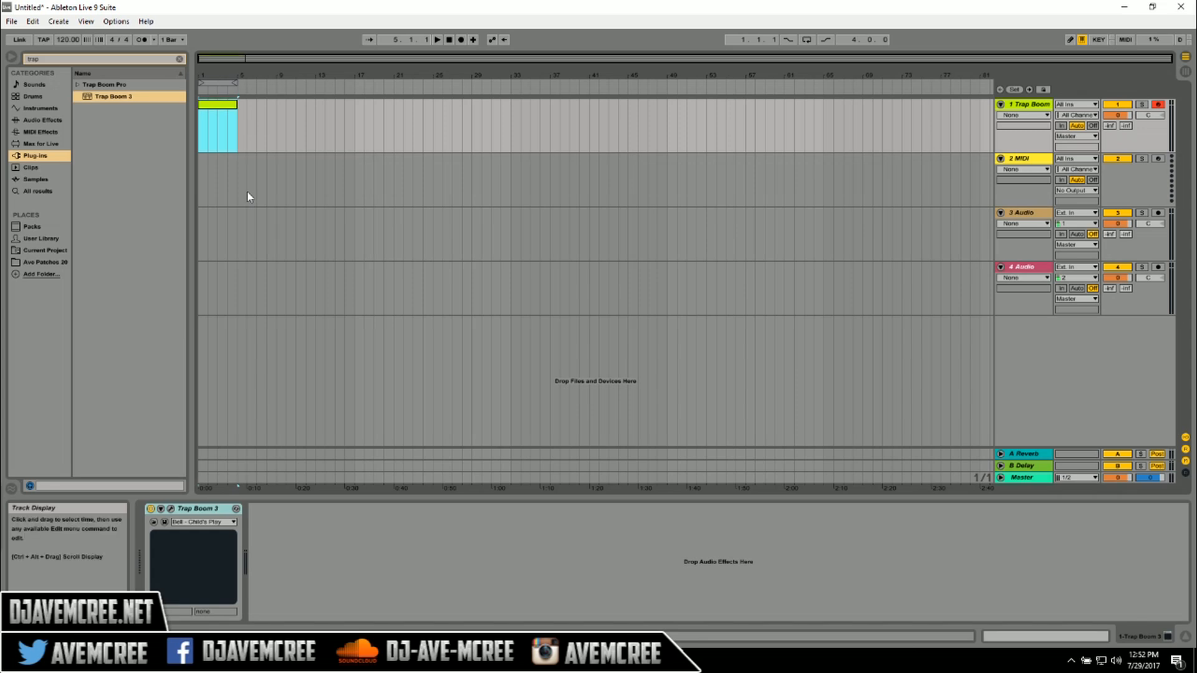
# - Open the new MIDI clip in an enlarged note editor and turn on Fold
pyautogui.doubleClick(217, 110)
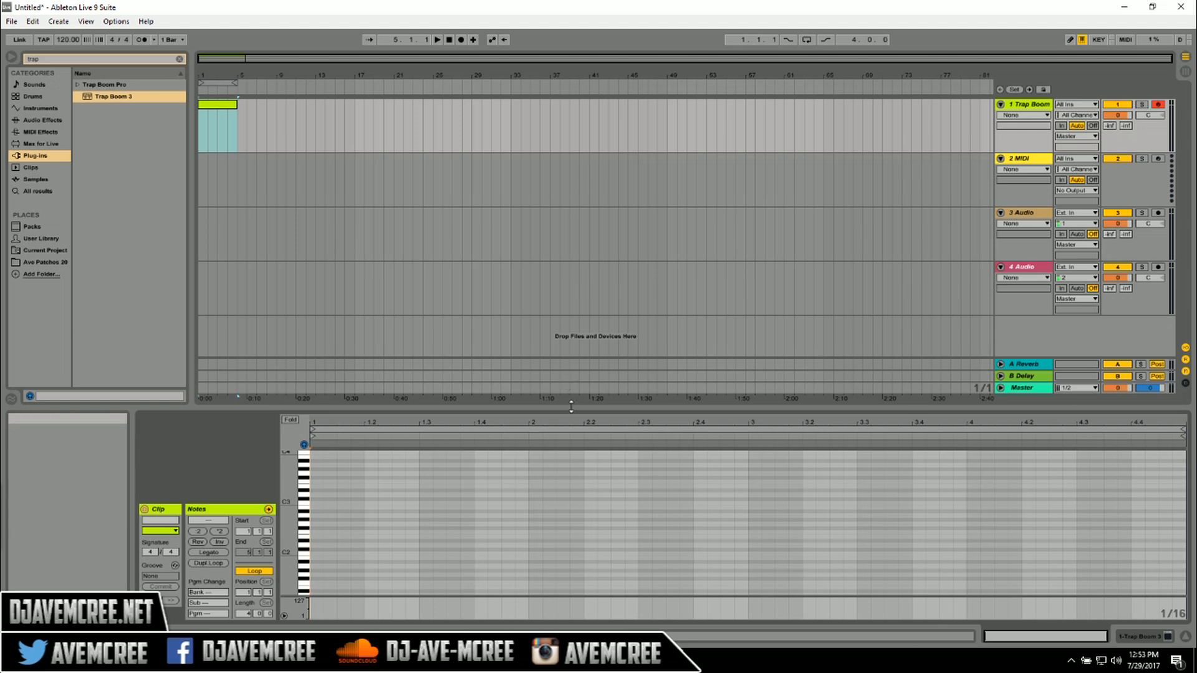
pyautogui.moveTo(572, 407); pyautogui.dragTo(569, 182)
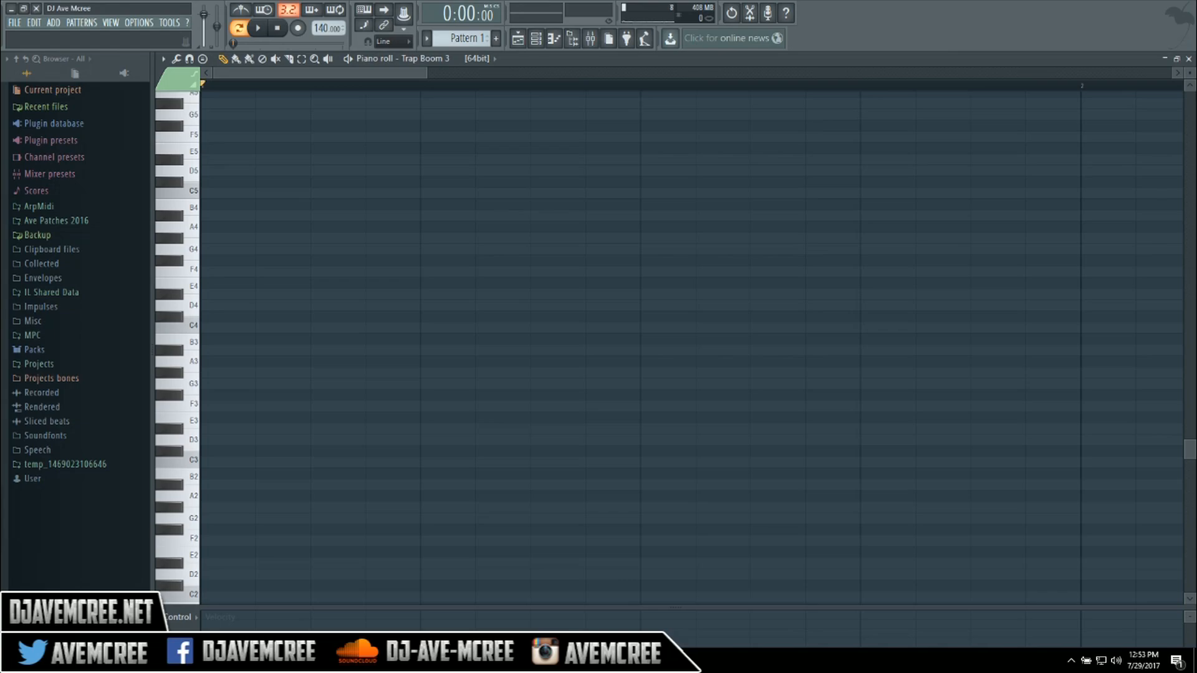
pyautogui.click(475, 660)
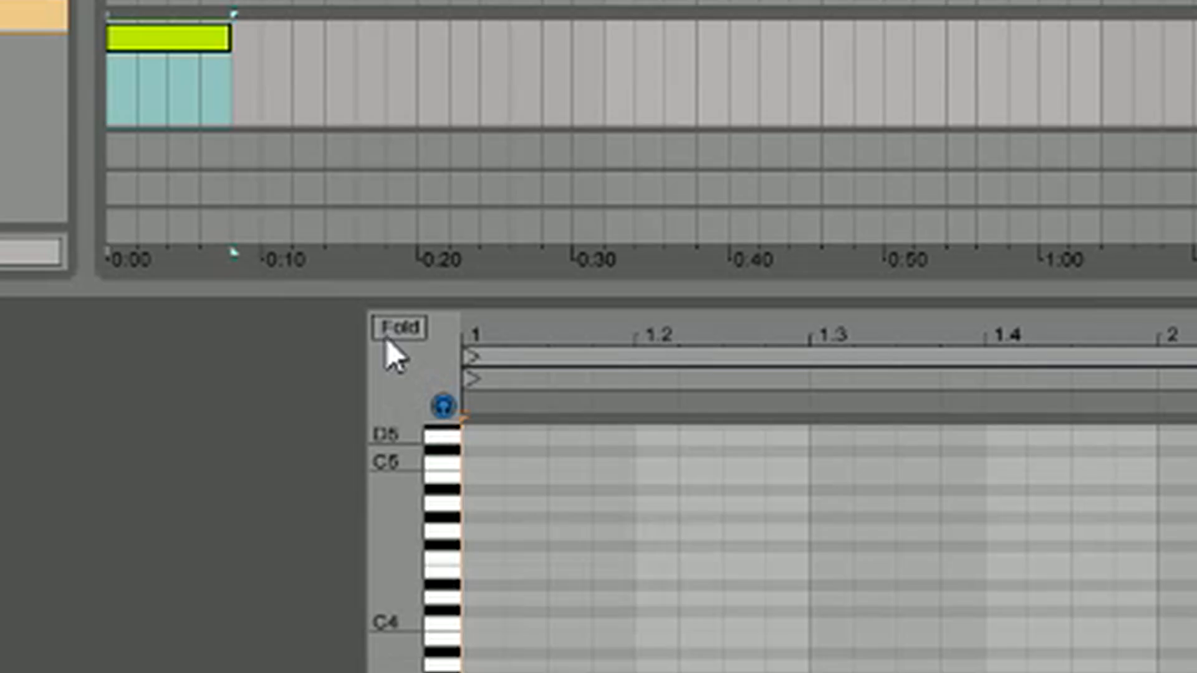
pyautogui.click(387, 339)
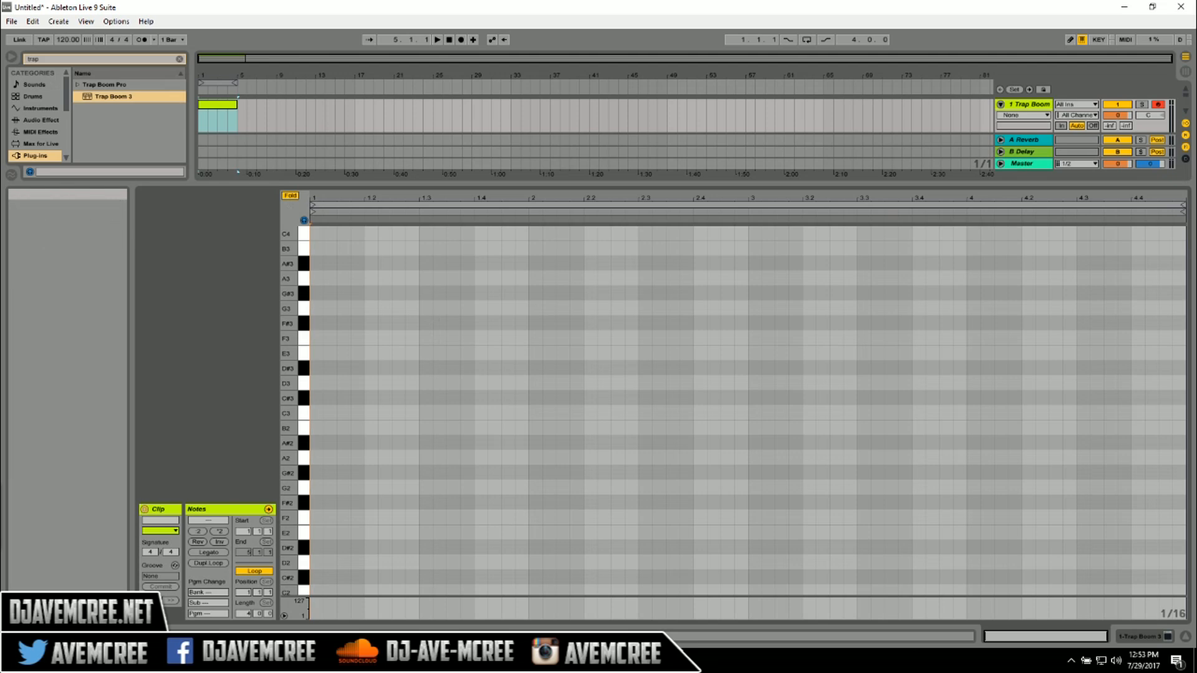
# - Switch to FL Studio and zoom the Trap Boom 3 piano roll out horizontally to show more than three bars
pyautogui.moveTo(565, 660)
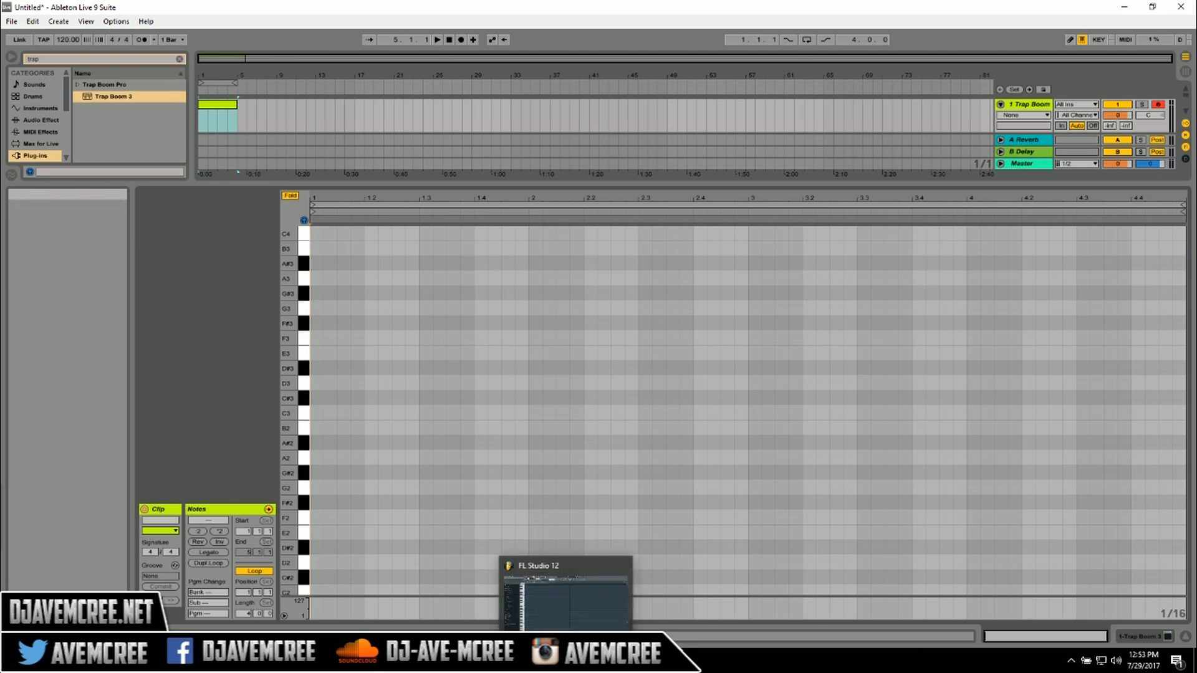
pyautogui.click(566, 660)
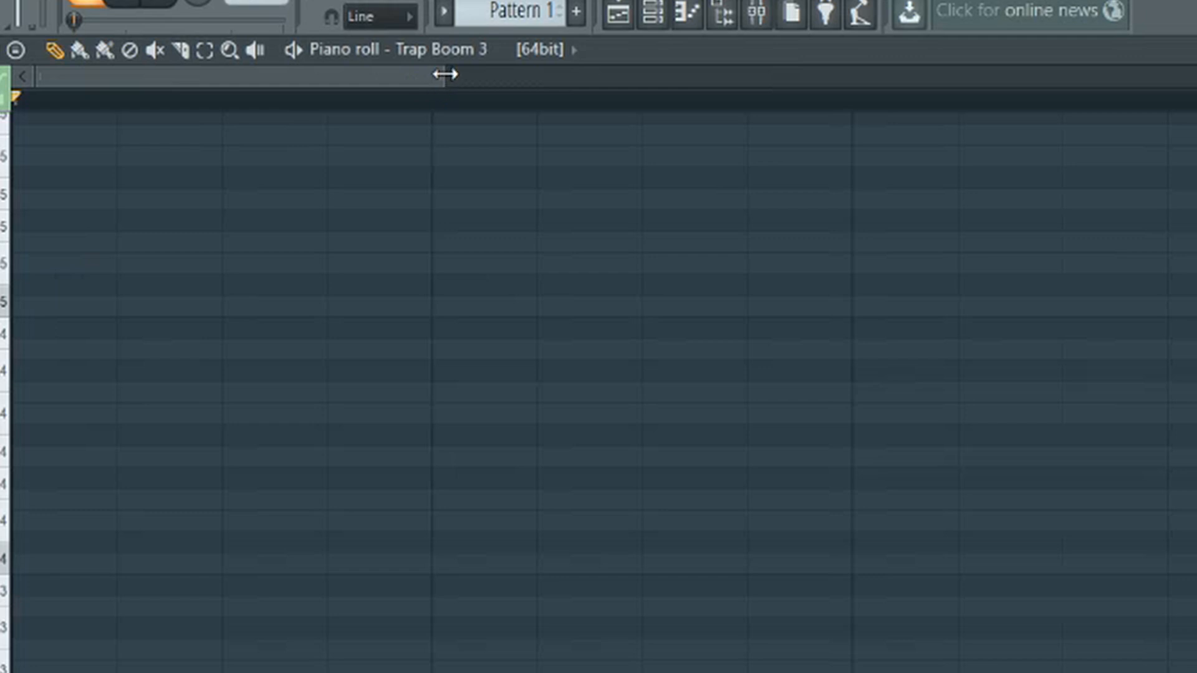
pyautogui.moveTo(443, 70); pyautogui.dragTo(963, 76)
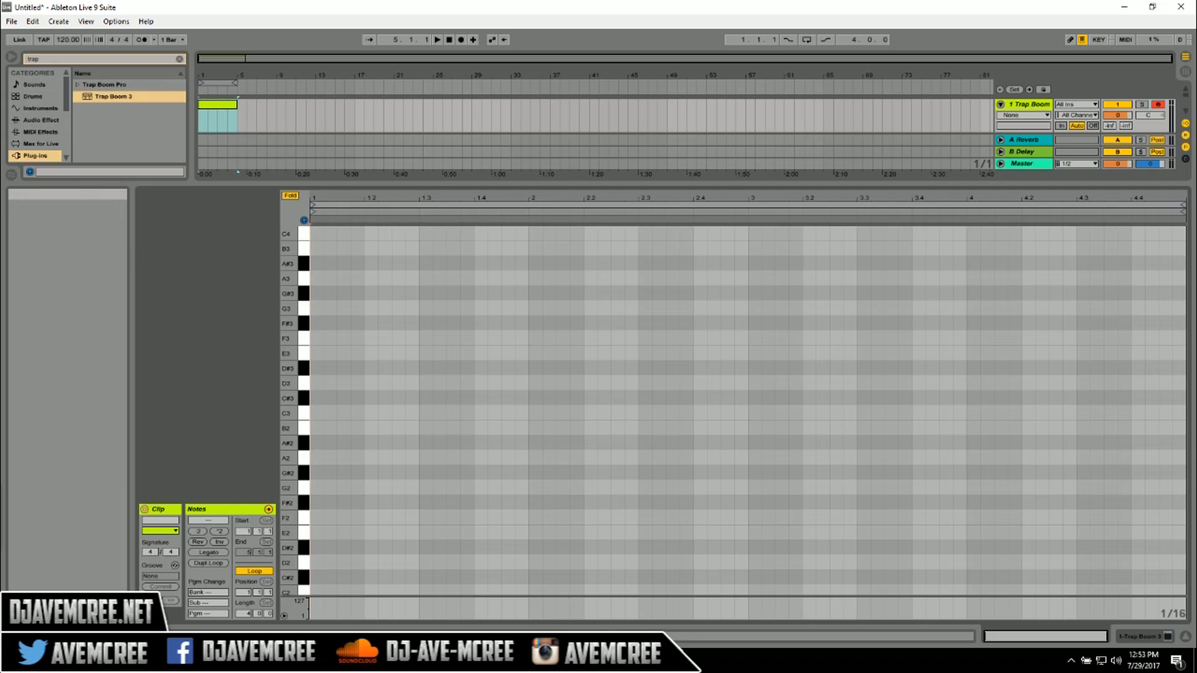
pyautogui.click(461, 661)
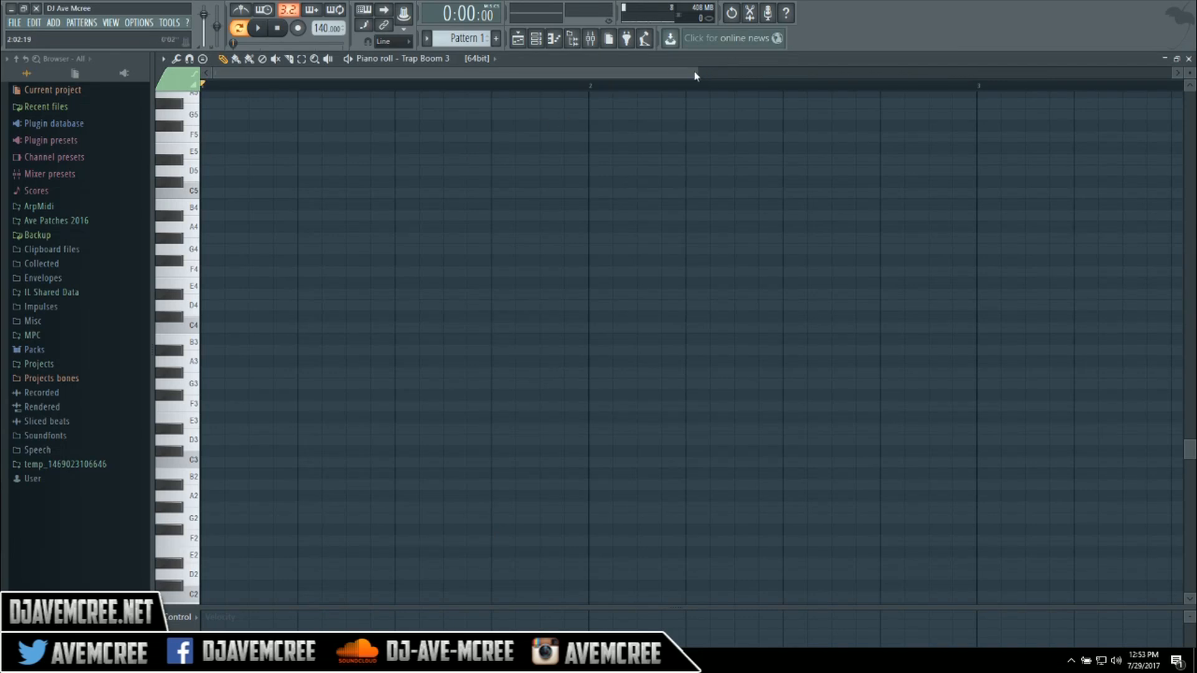
pyautogui.moveTo(696, 72); pyautogui.dragTo(878, 64)
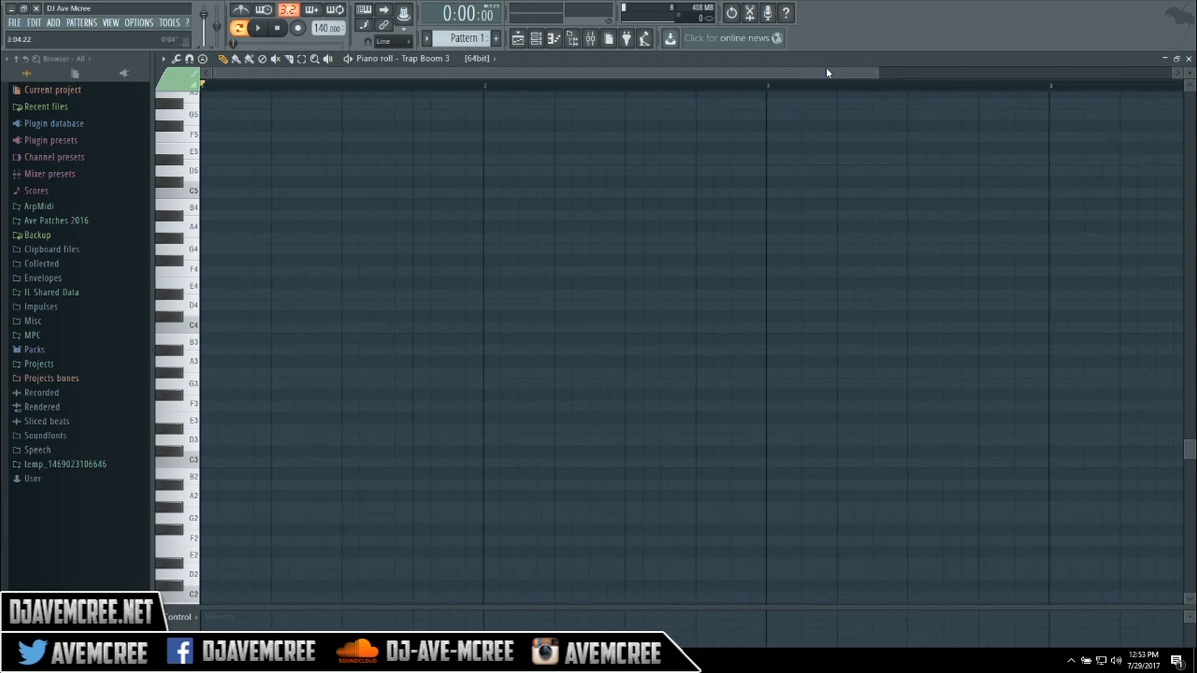
# - Switch to Ableton Live and examine how the MIDI clip's note grid changes at closer and wider zoom levels
pyautogui.click(472, 605)
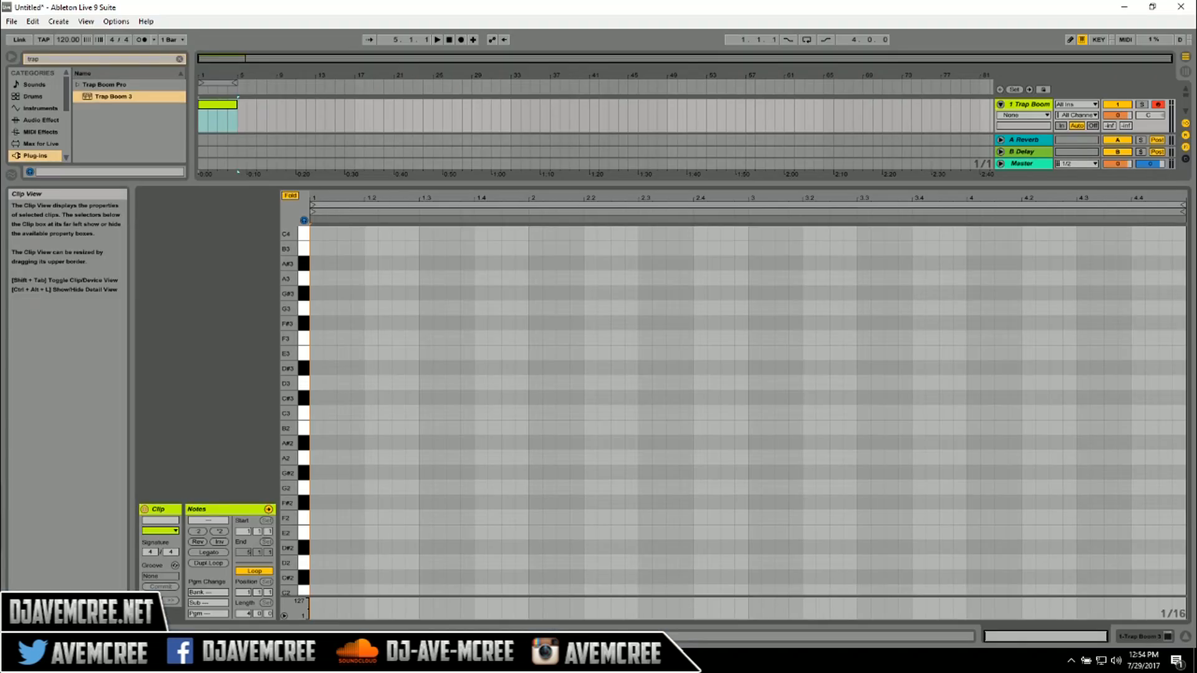
pyautogui.click(485, 534)
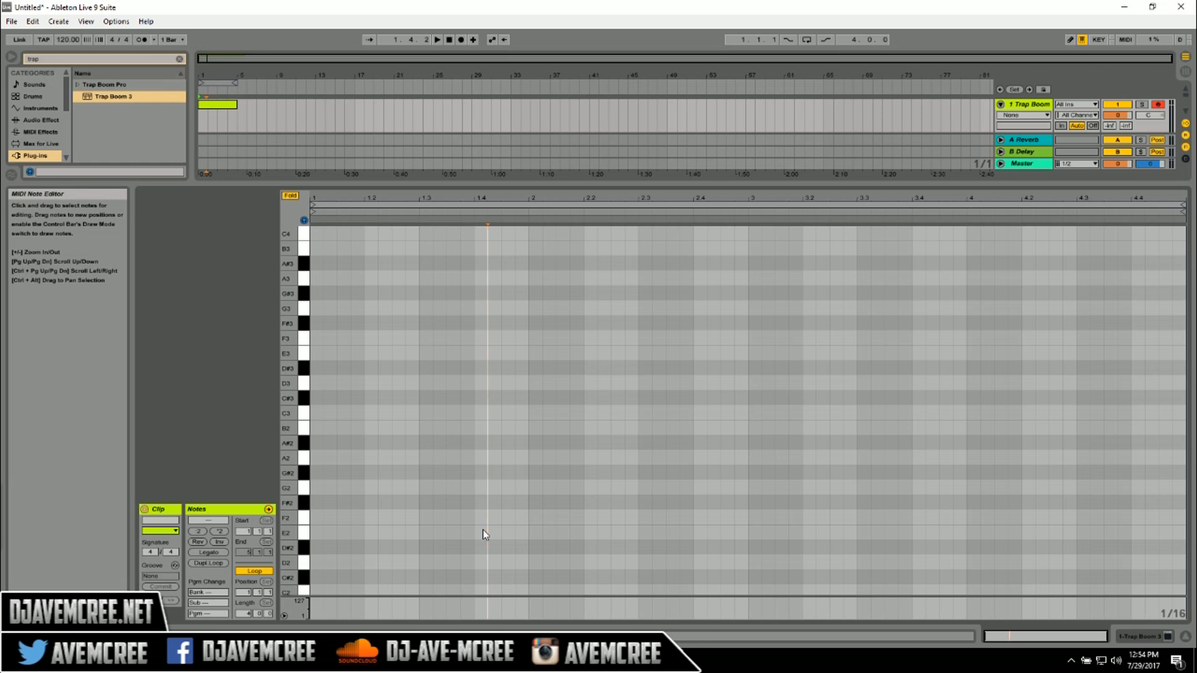
pyautogui.press('+')
pyautogui.press('+')
pyautogui.press('+')
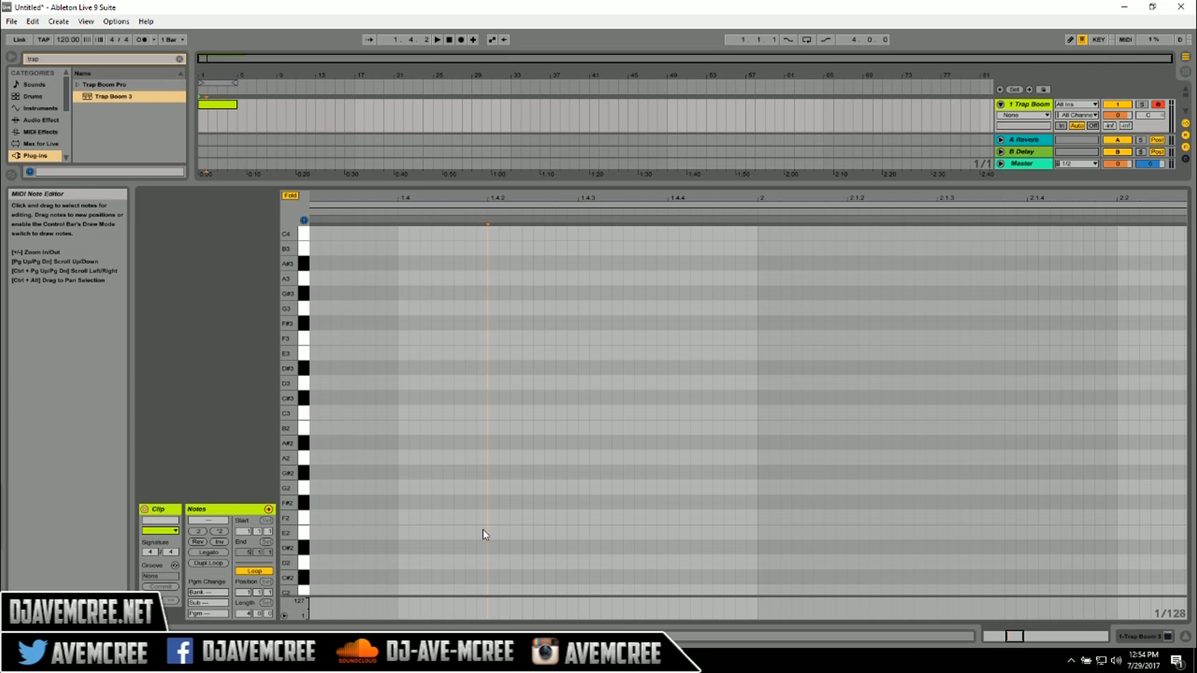
pyautogui.press('-')
pyautogui.press('-')
pyautogui.press('+')
pyautogui.press('+')
pyautogui.press('-')
pyautogui.press('-')
pyautogui.press('+')
pyautogui.press('+')
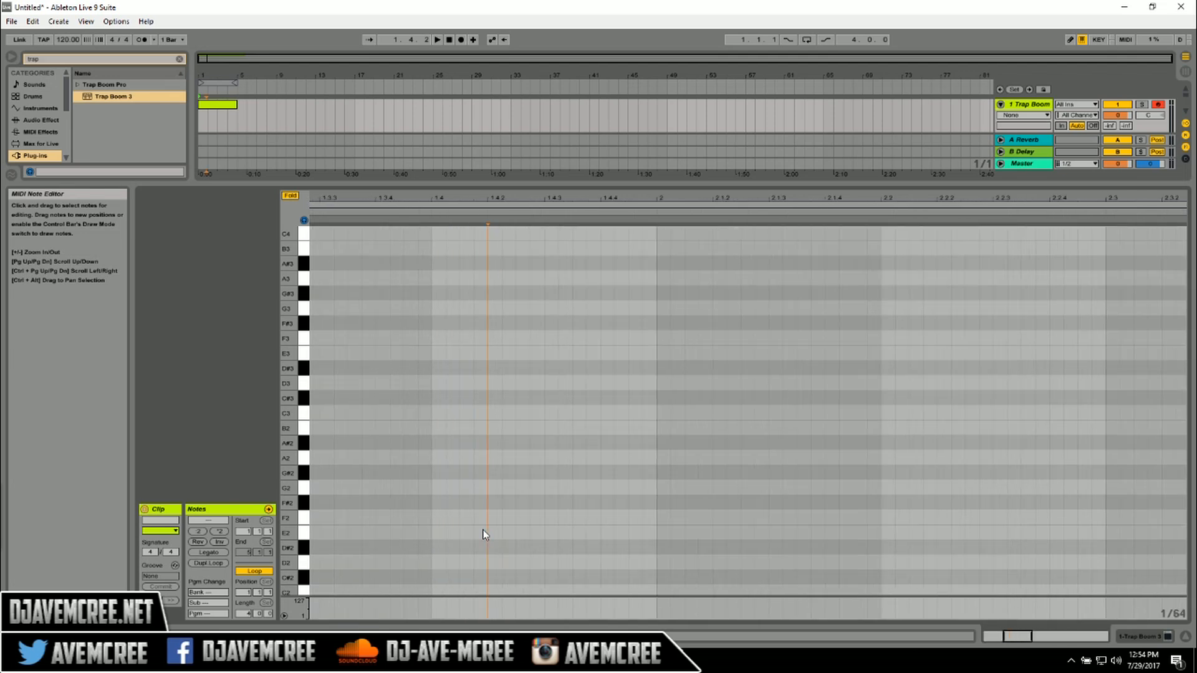
pyautogui.press('-')
pyautogui.press('-')
pyautogui.press('-')
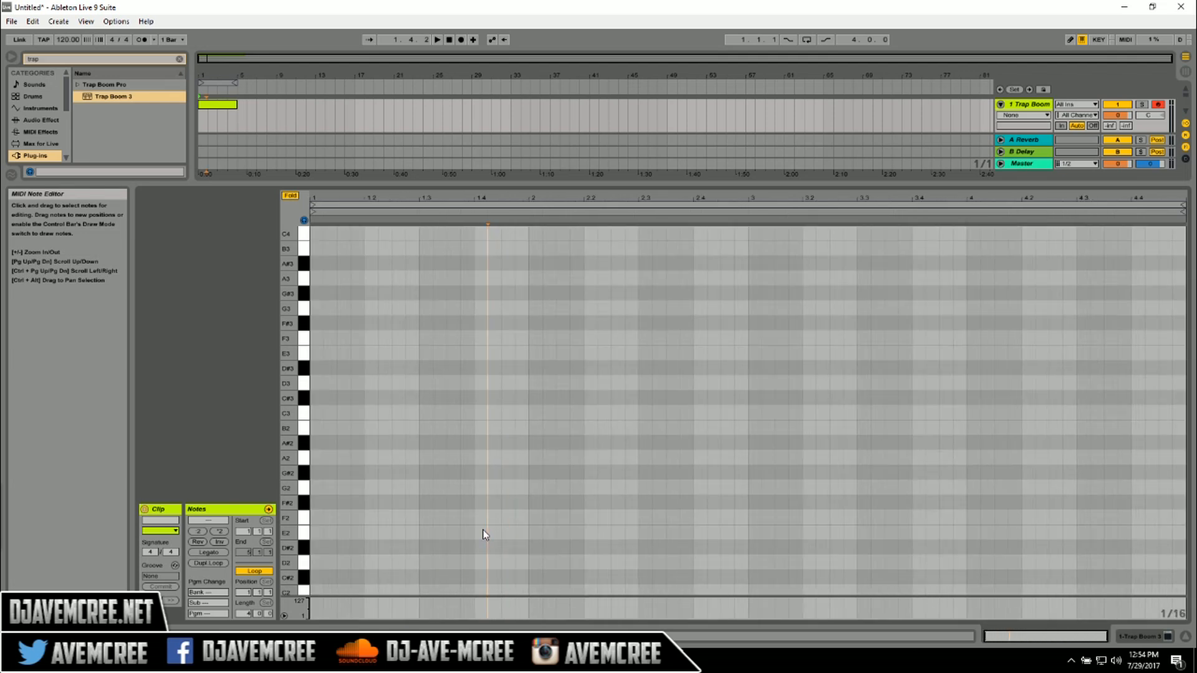
# - Switch to FL Studio and set the piano roll's scale highlighting to Aeolian
pyautogui.click(493, 660)
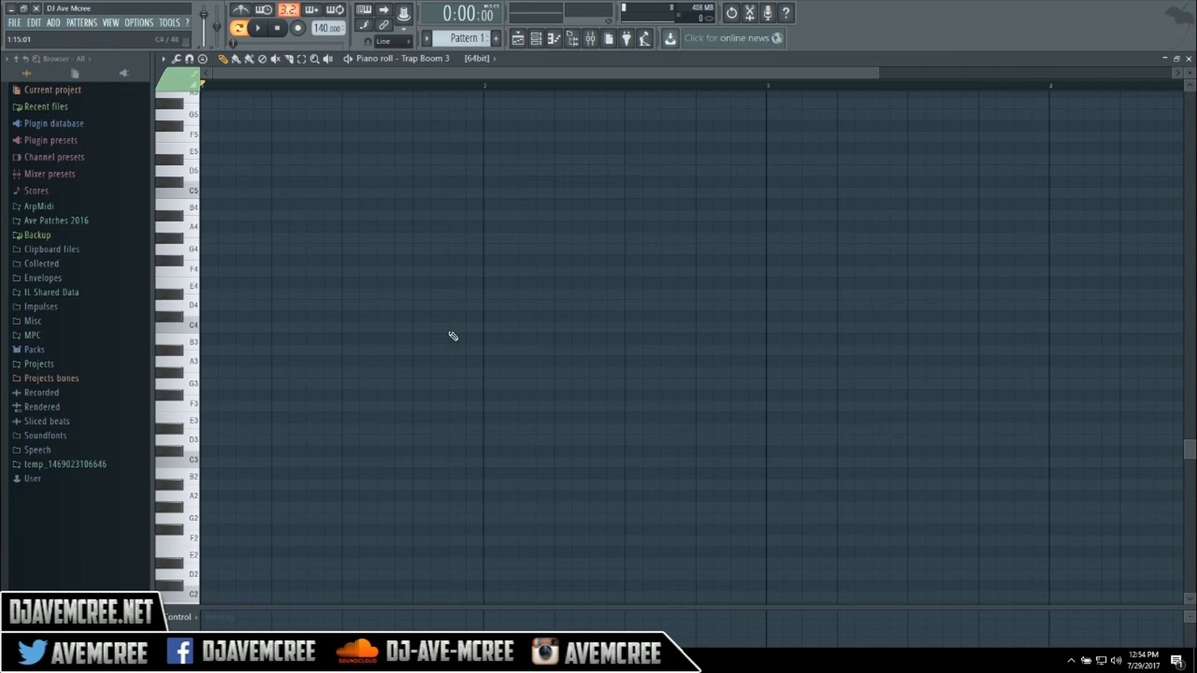
pyautogui.hotkey('alt', 'Tab')
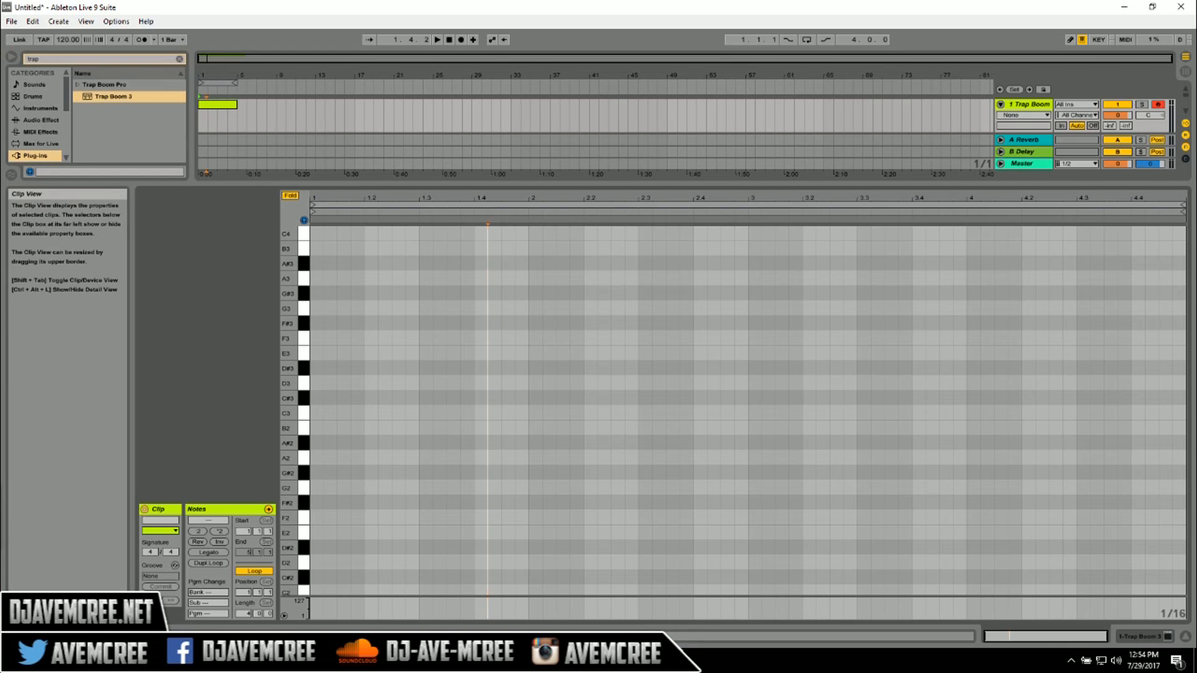
pyautogui.hotkey('alt', 'Tab')
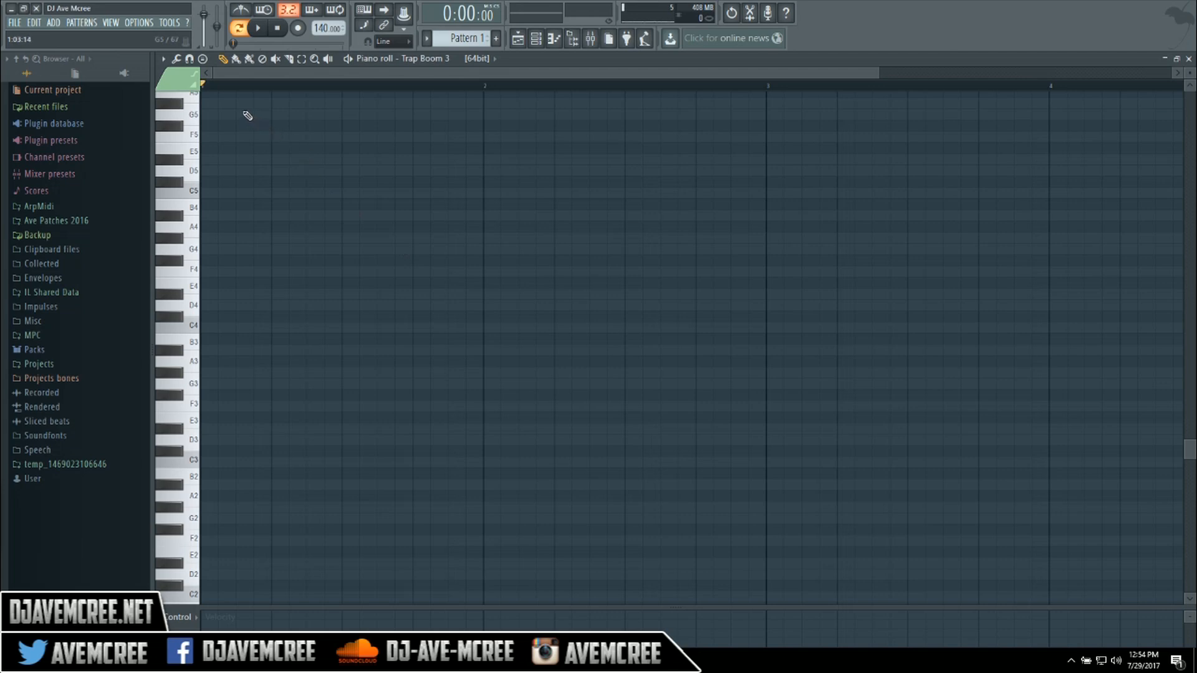
pyautogui.click(161, 60)
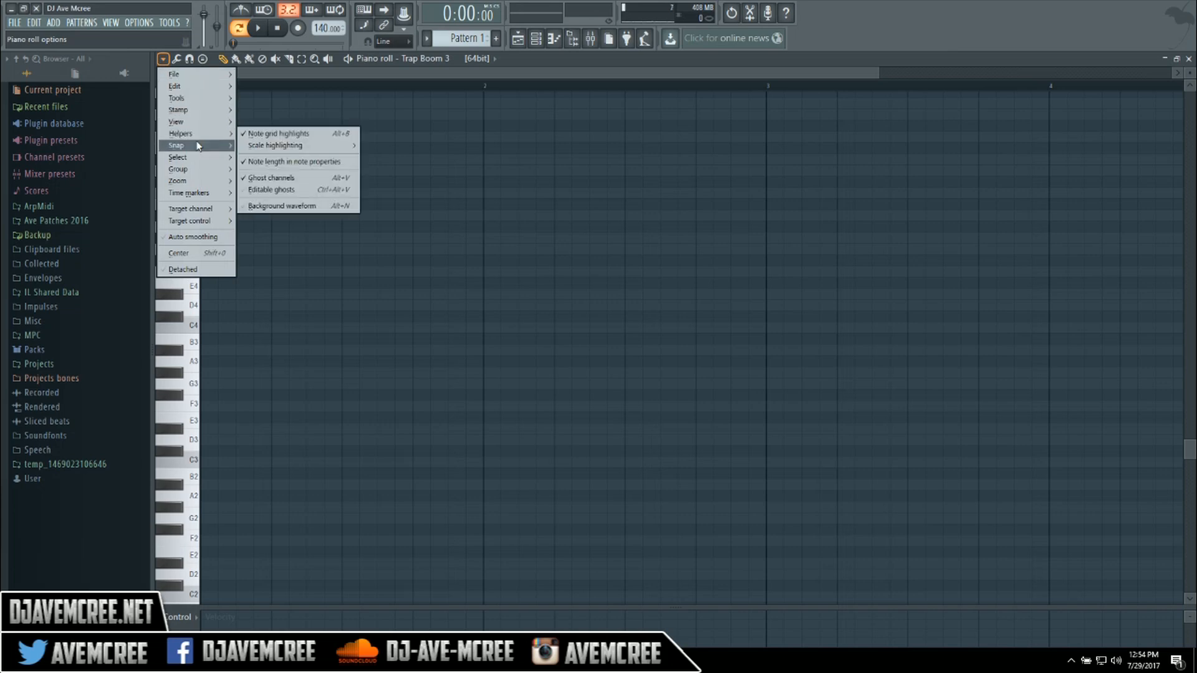
pyautogui.moveTo(199, 137)
pyautogui.moveTo(281, 147)
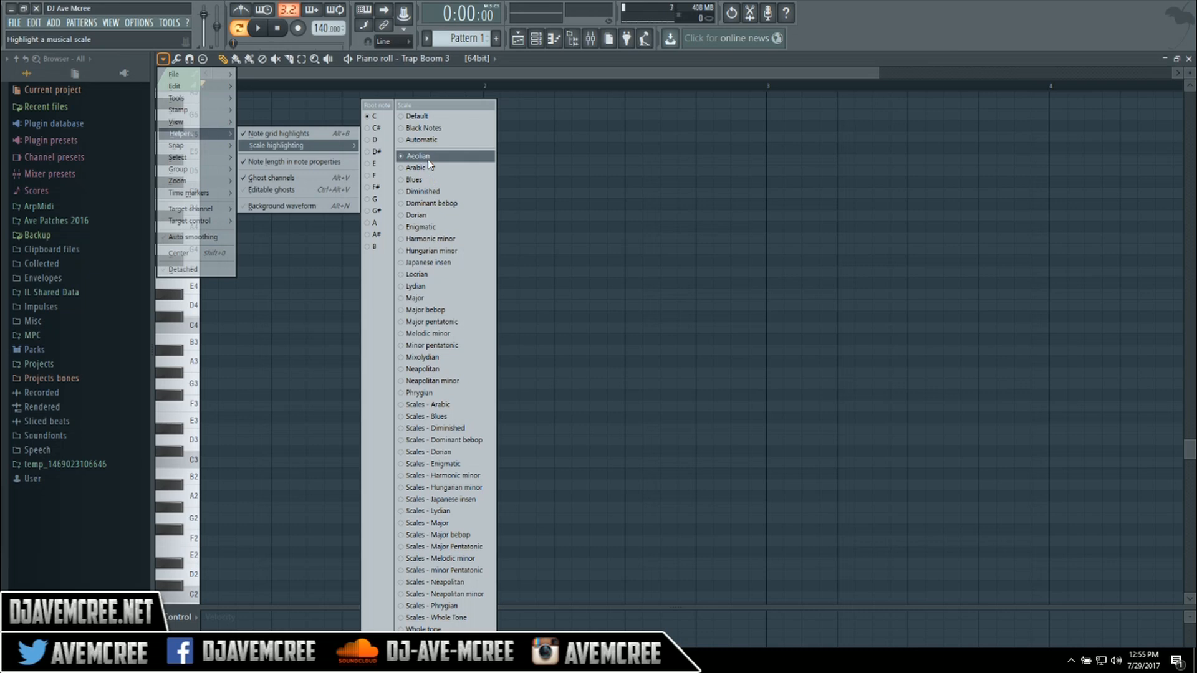
pyautogui.click(428, 160)
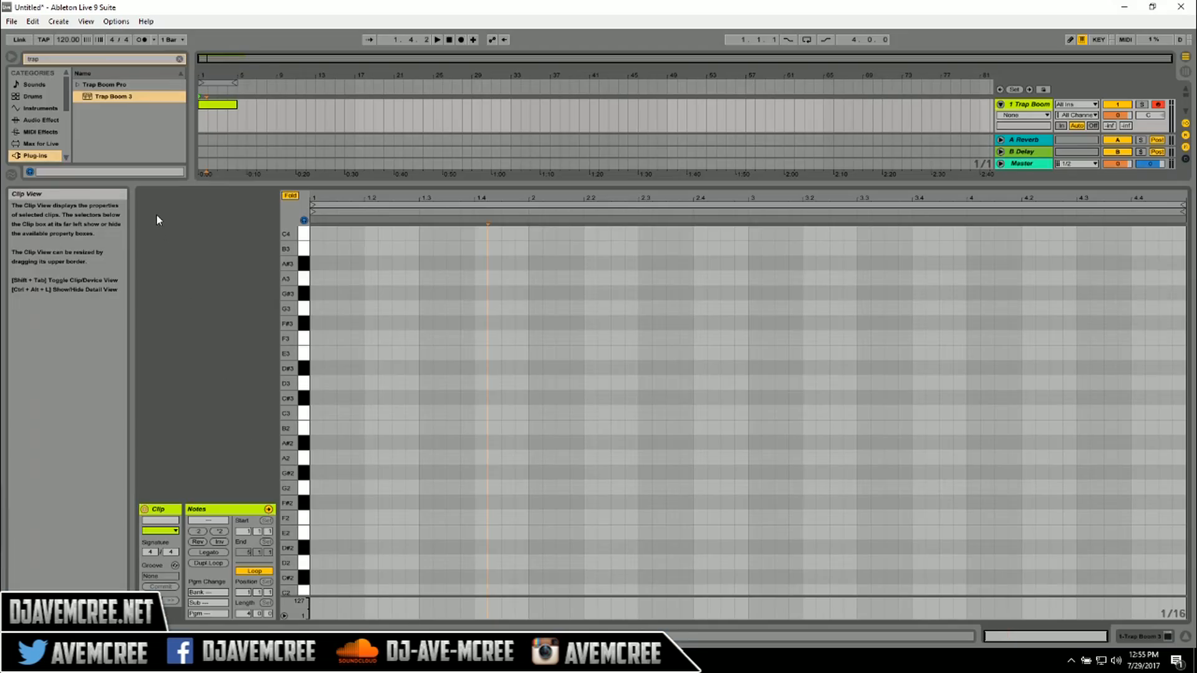
# - In Ableton Live, clear the browser search and add the C Major preset of the Scale MIDI effect to the Trap Boom track
pyautogui.click(180, 58)
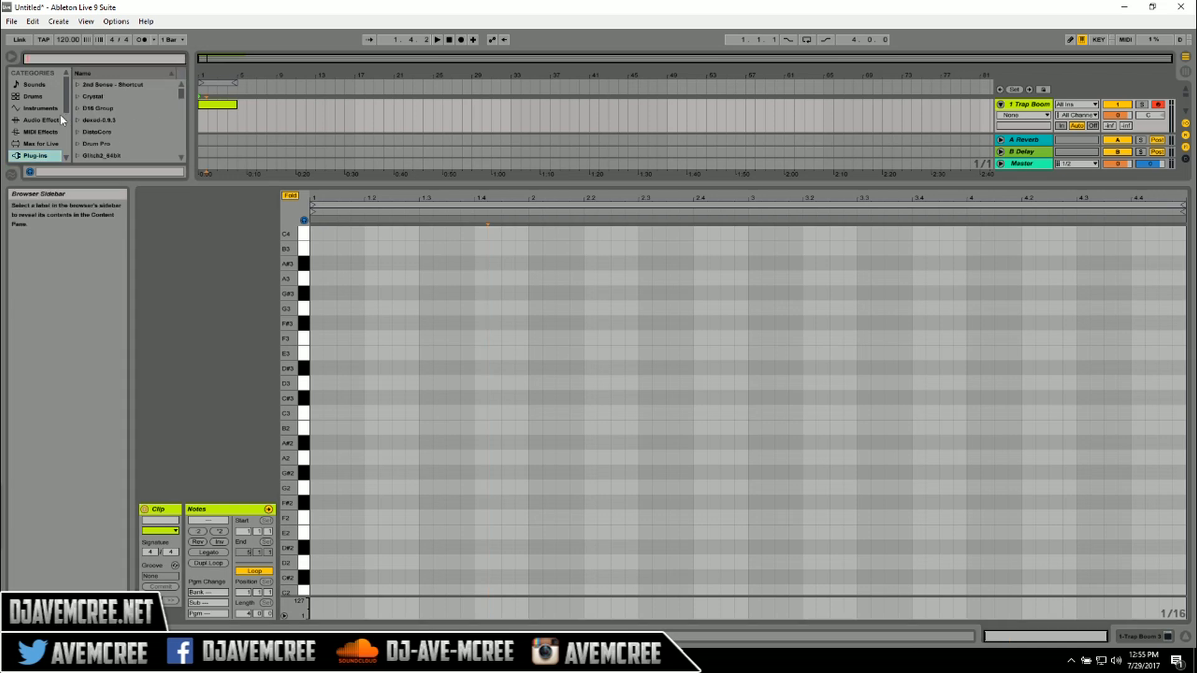
pyautogui.click(15, 134)
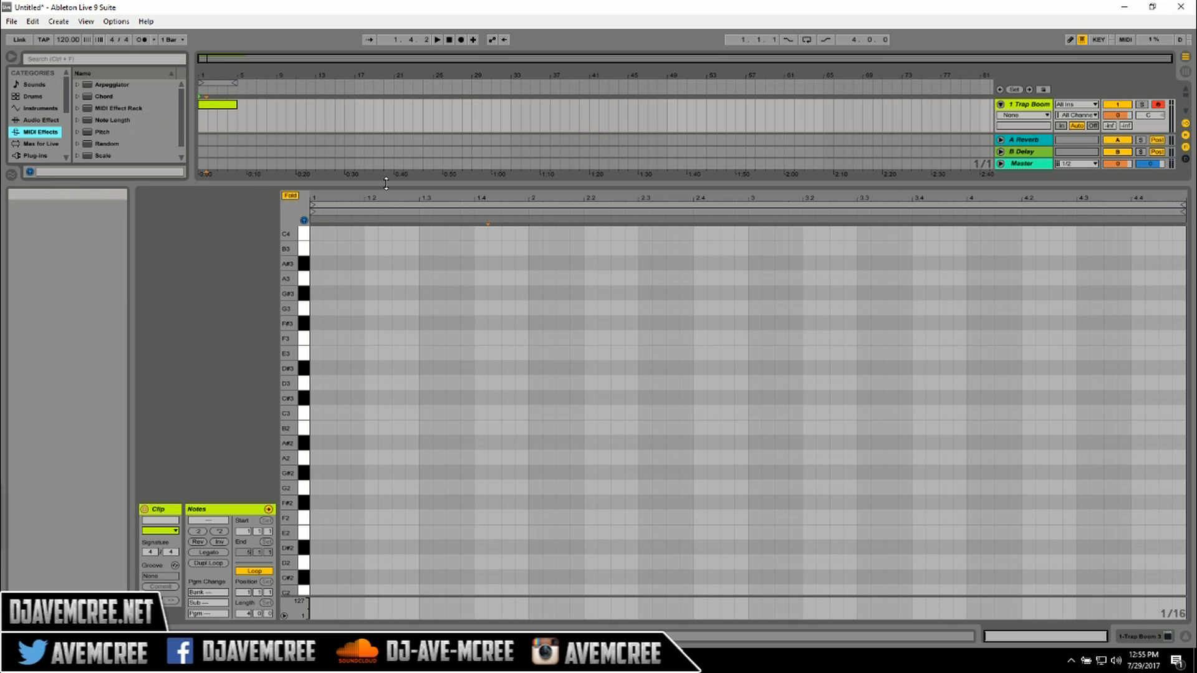
pyautogui.moveTo(385, 195); pyautogui.dragTo(402, 418)
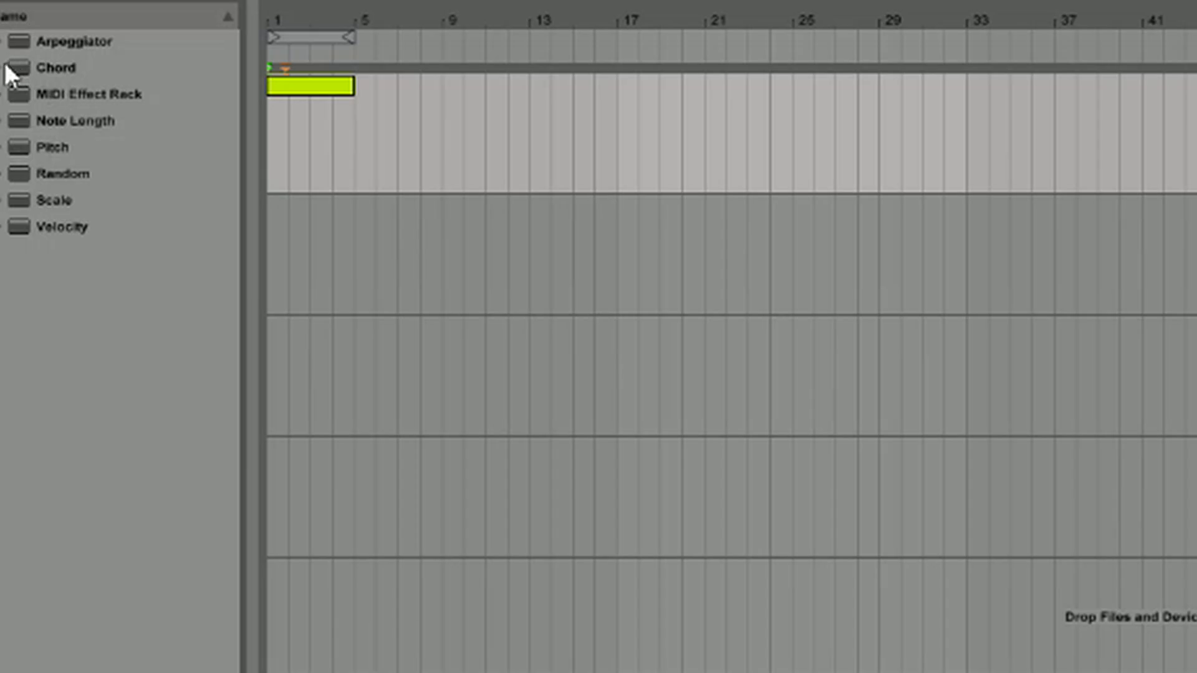
pyautogui.click(4, 202)
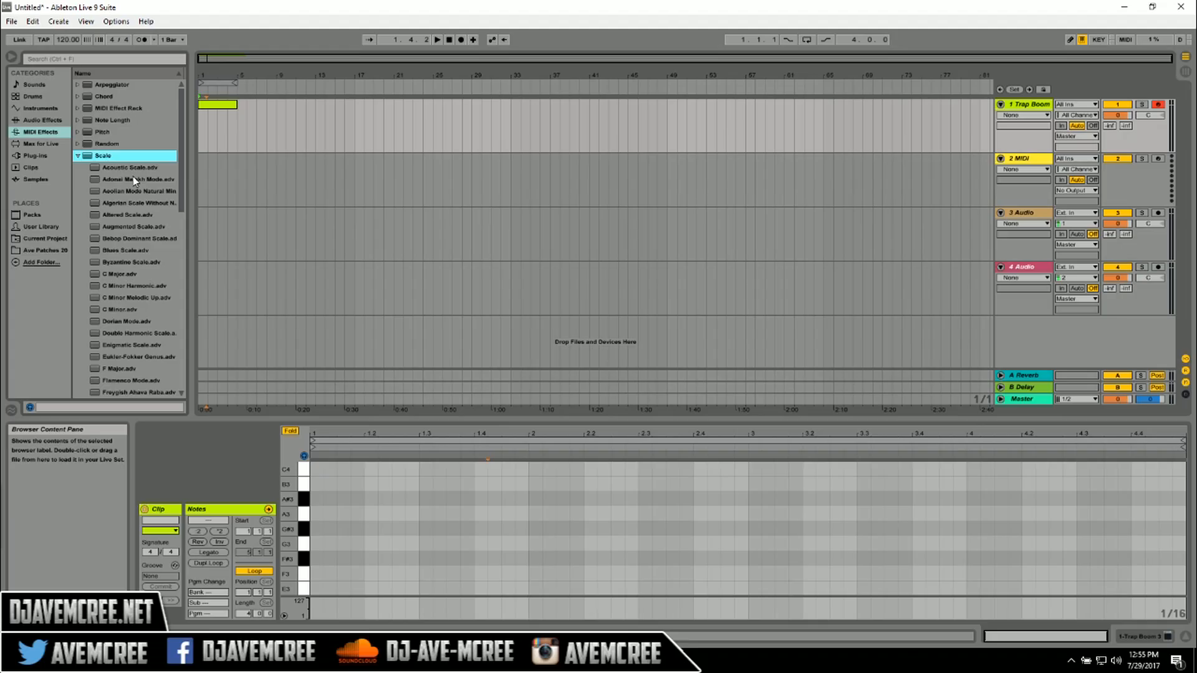
pyautogui.click(132, 250)
pyautogui.moveTo(146, 248); pyautogui.dragTo(314, 122)
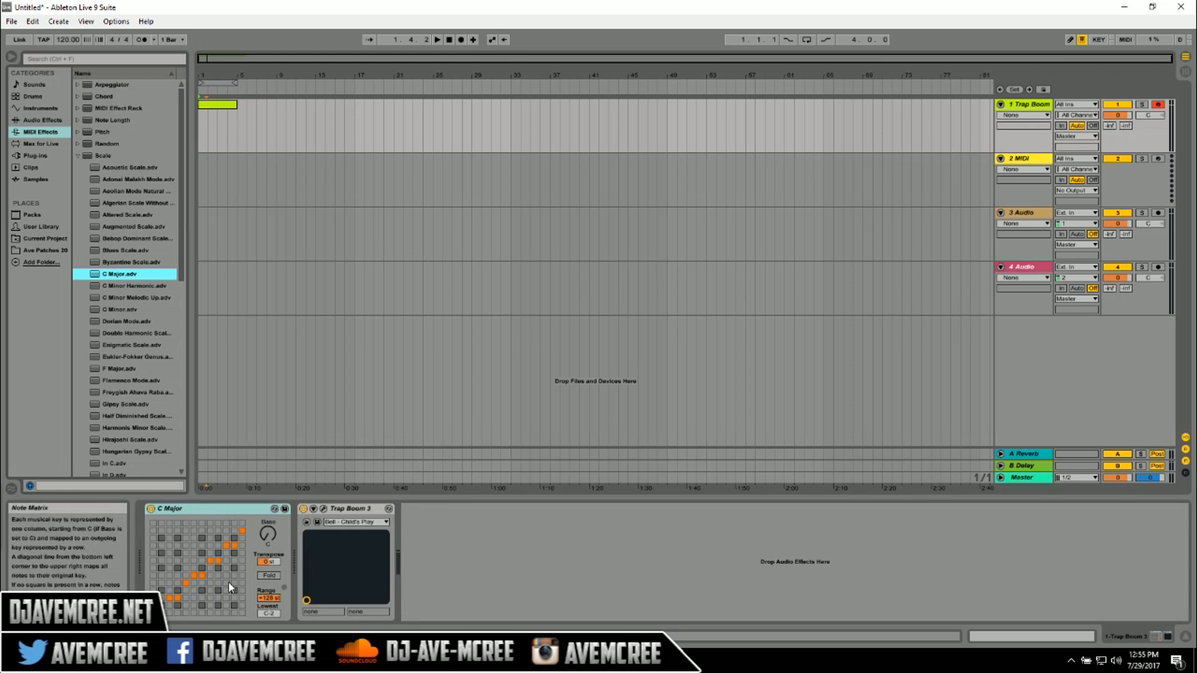
# - Reopen the four-bar MIDI clip on the Trap Boom track and enlarge its note editor
pyautogui.doubleClick(218, 107)
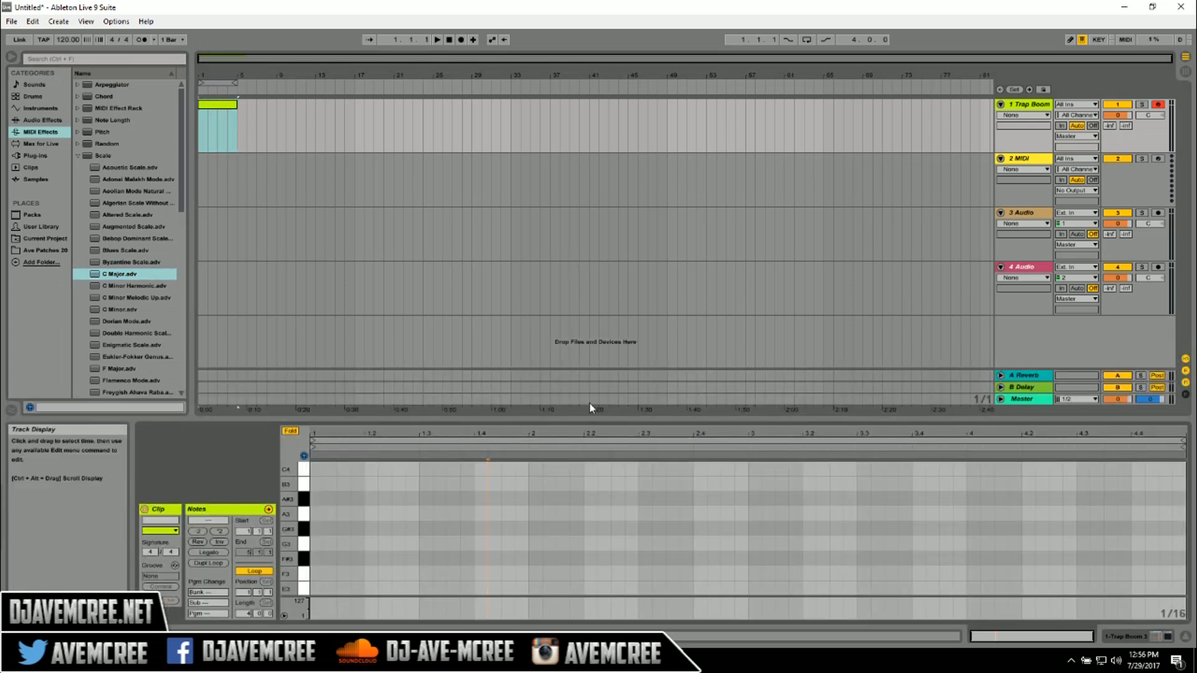
pyautogui.moveTo(589, 419); pyautogui.dragTo(570, 195)
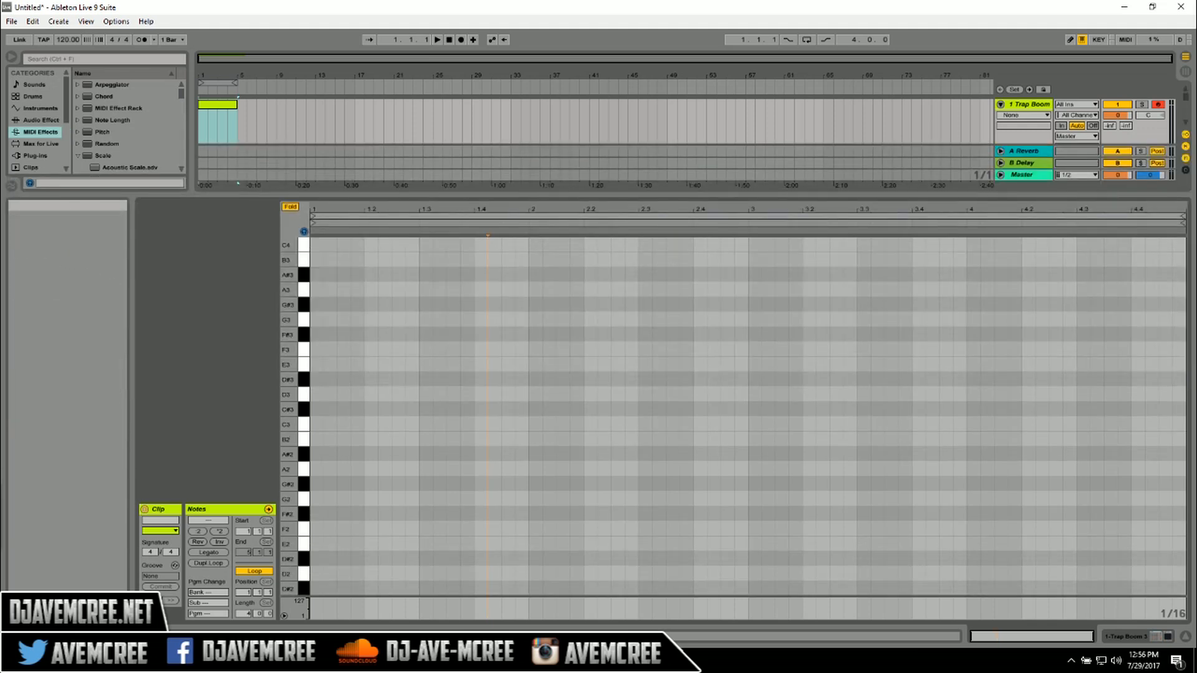
# - Switch to FL Studio, place notes C4, F4, C#4 and C4 across the first two bars, and play the pattern
pyautogui.hotkey('alt', 'Tab')
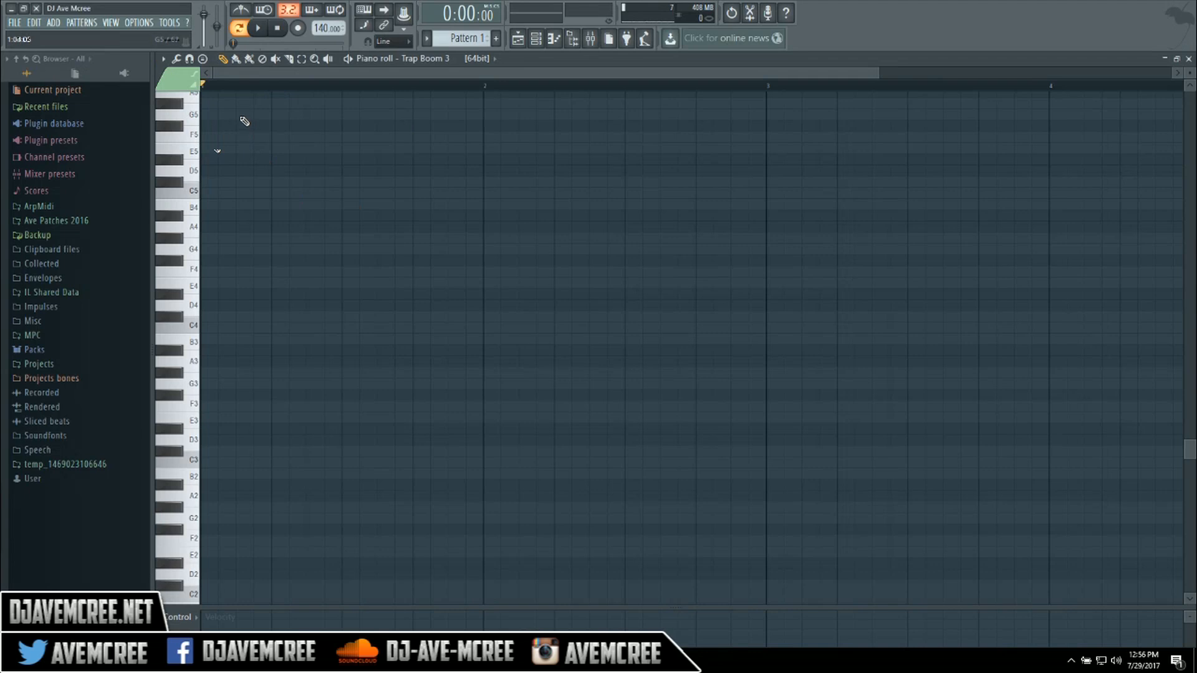
pyautogui.click(573, 385)
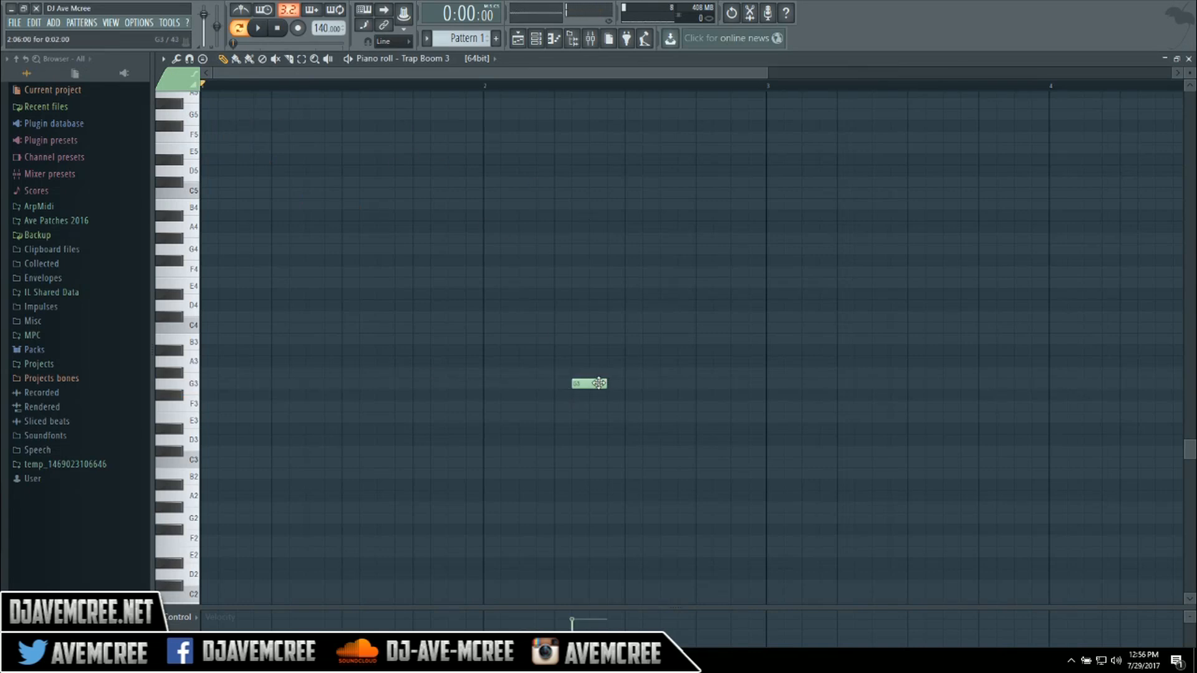
pyautogui.rightClick(595, 384)
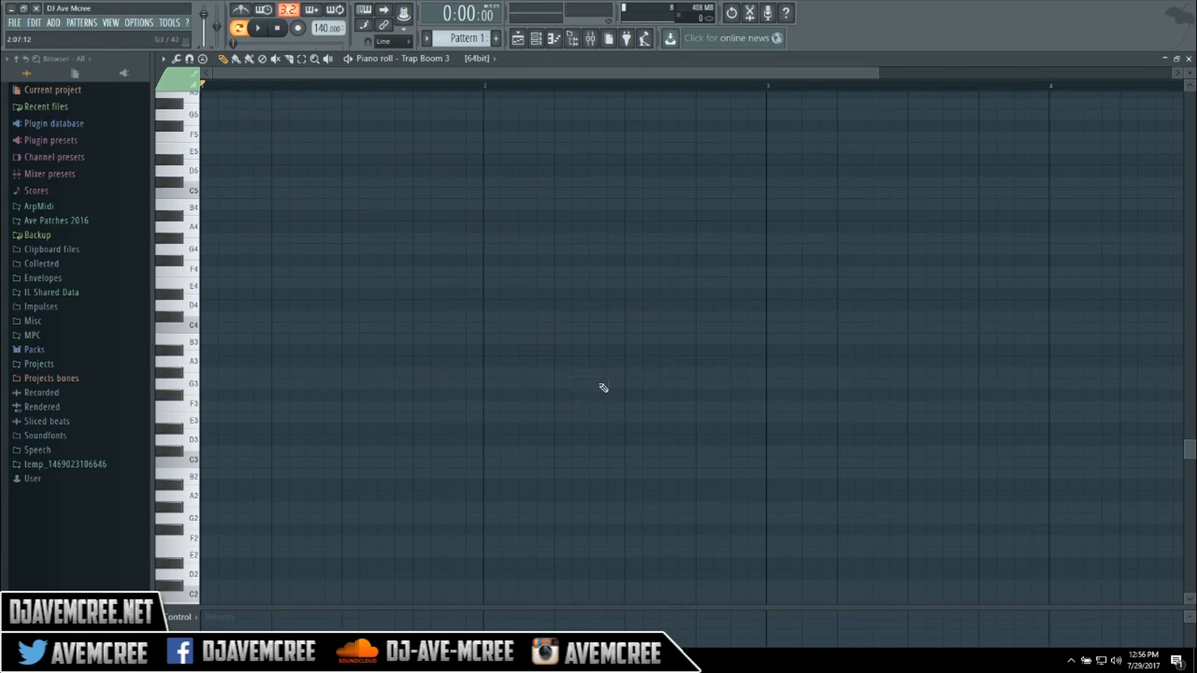
pyautogui.click(206, 329)
pyautogui.click(273, 272)
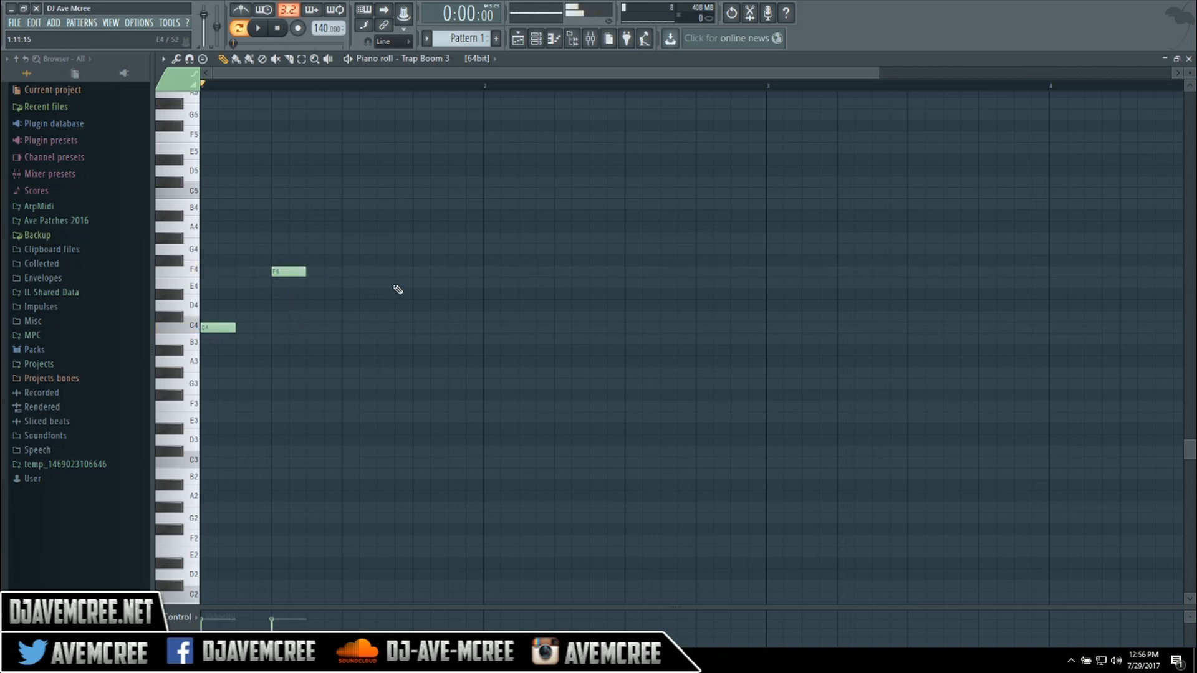
pyautogui.click(415, 316)
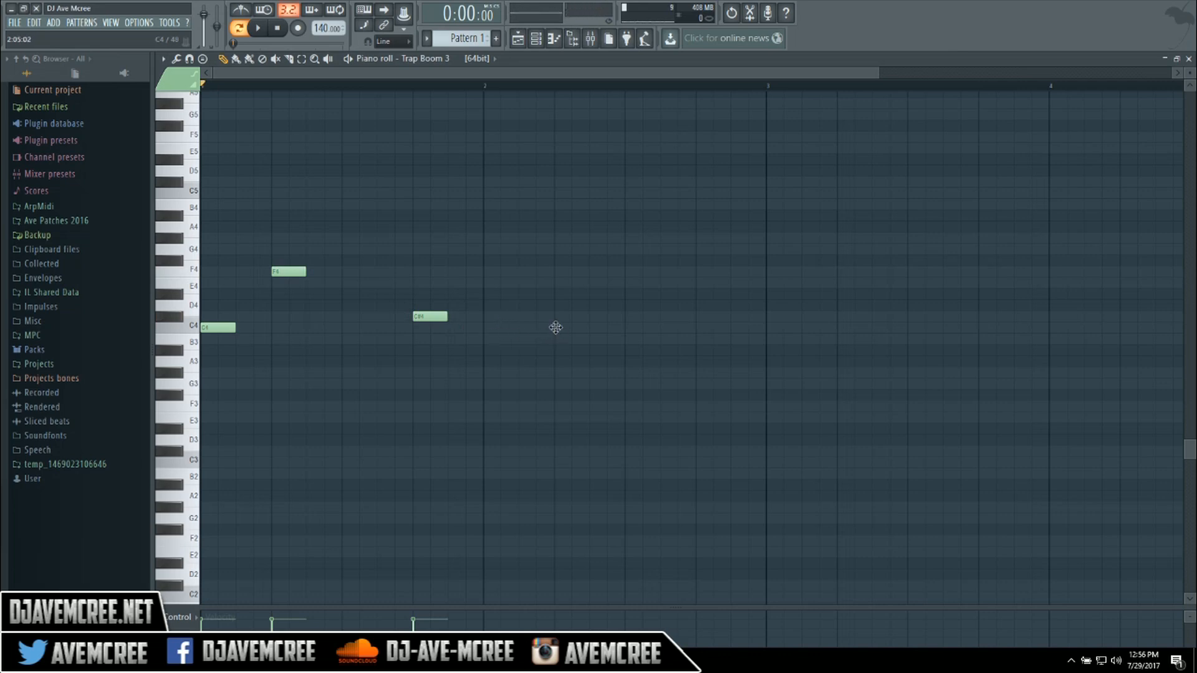
pyautogui.click(556, 328)
pyautogui.press('space')
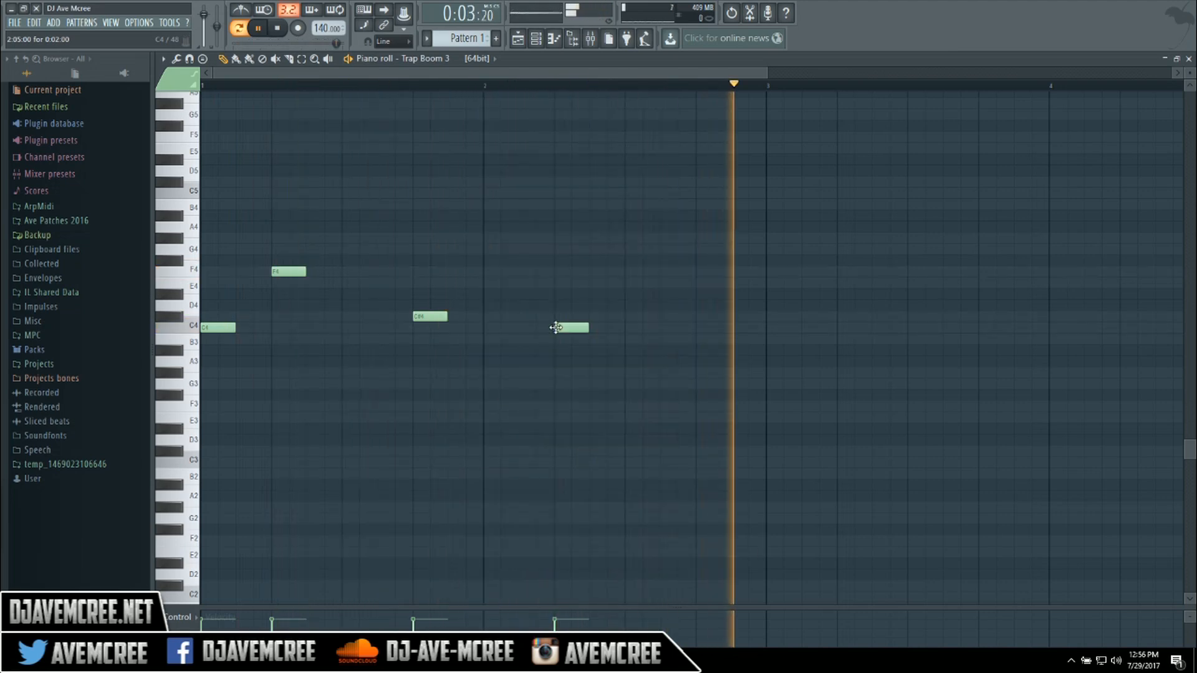
pyautogui.press('space')
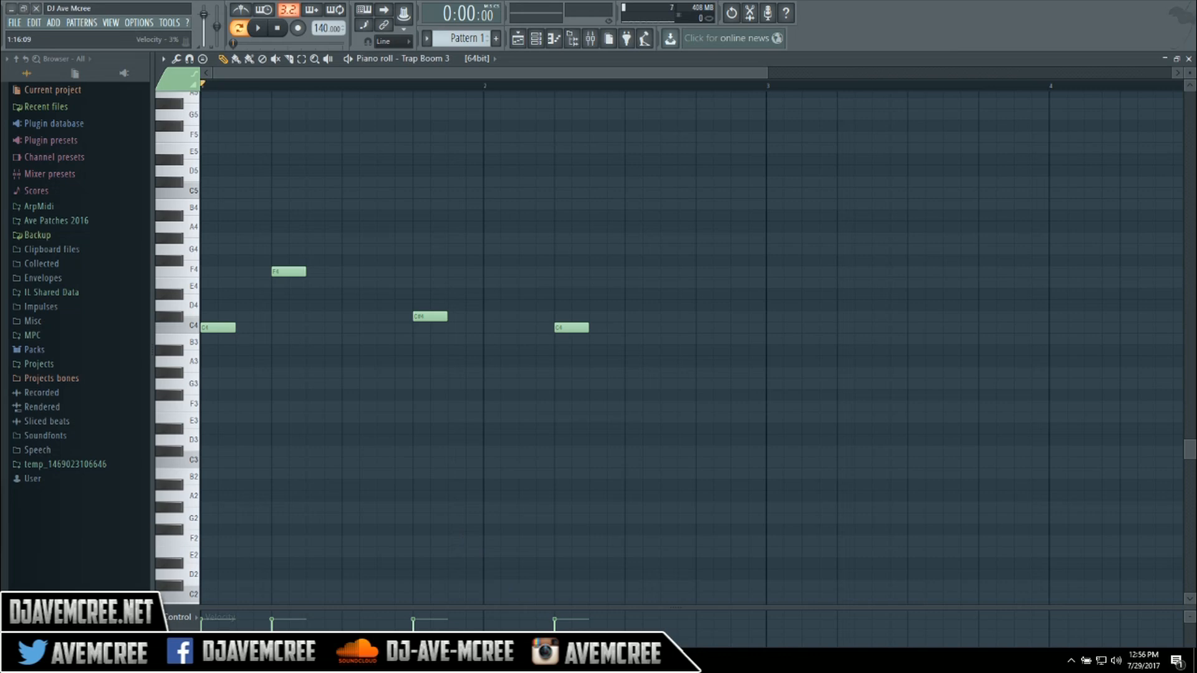
# - Switch to Ableton Live and insert short notes E3 at 1, G3 at 1.3, F3 at 2.2 and G3 at 2.4 while auditioning the clip
pyautogui.hotkey('alt', 'Tab')
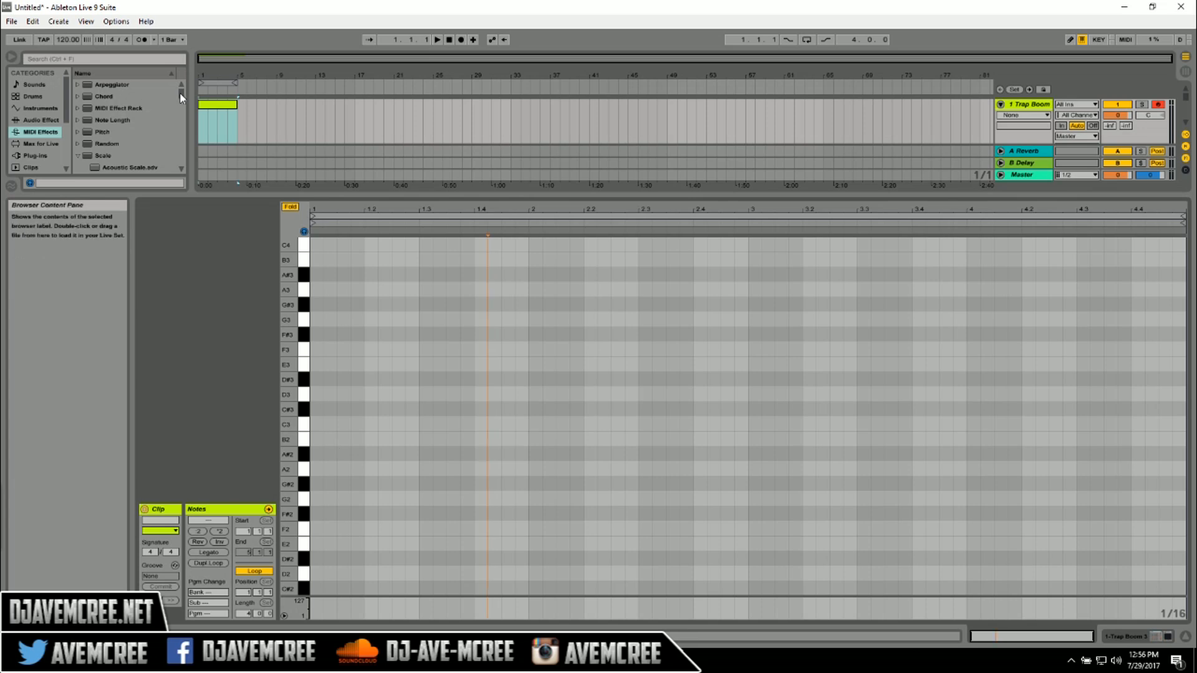
pyautogui.moveTo(181, 98); pyautogui.dragTo(181, 108)
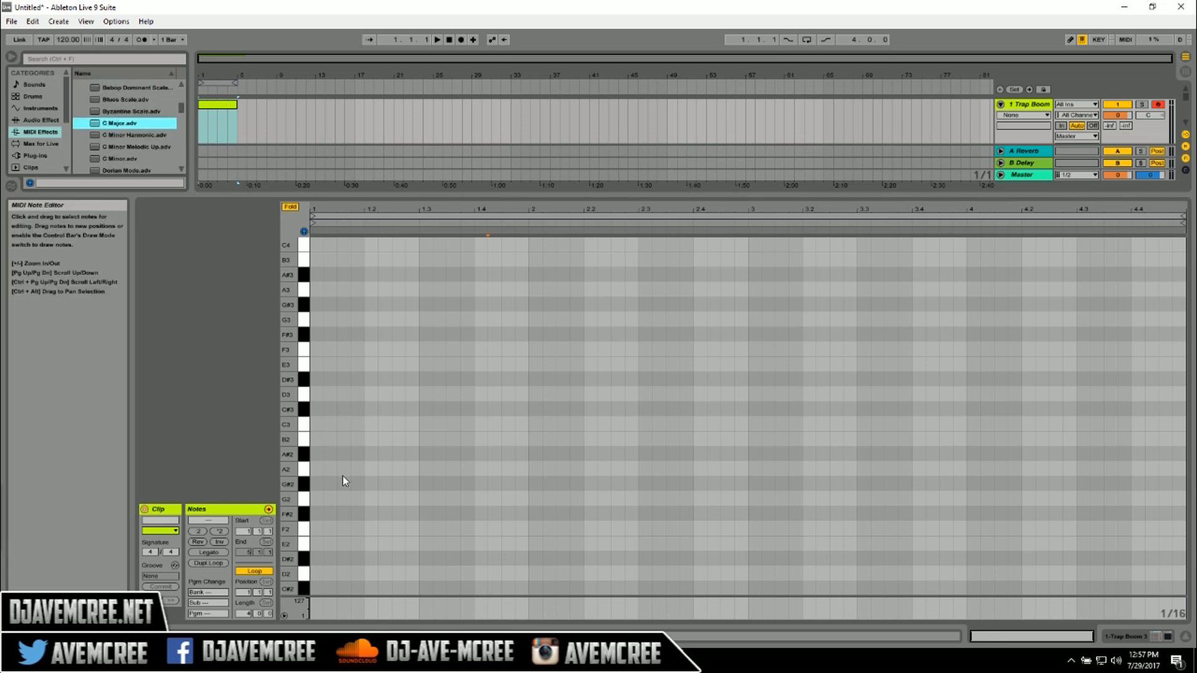
pyautogui.doubleClick(314, 366)
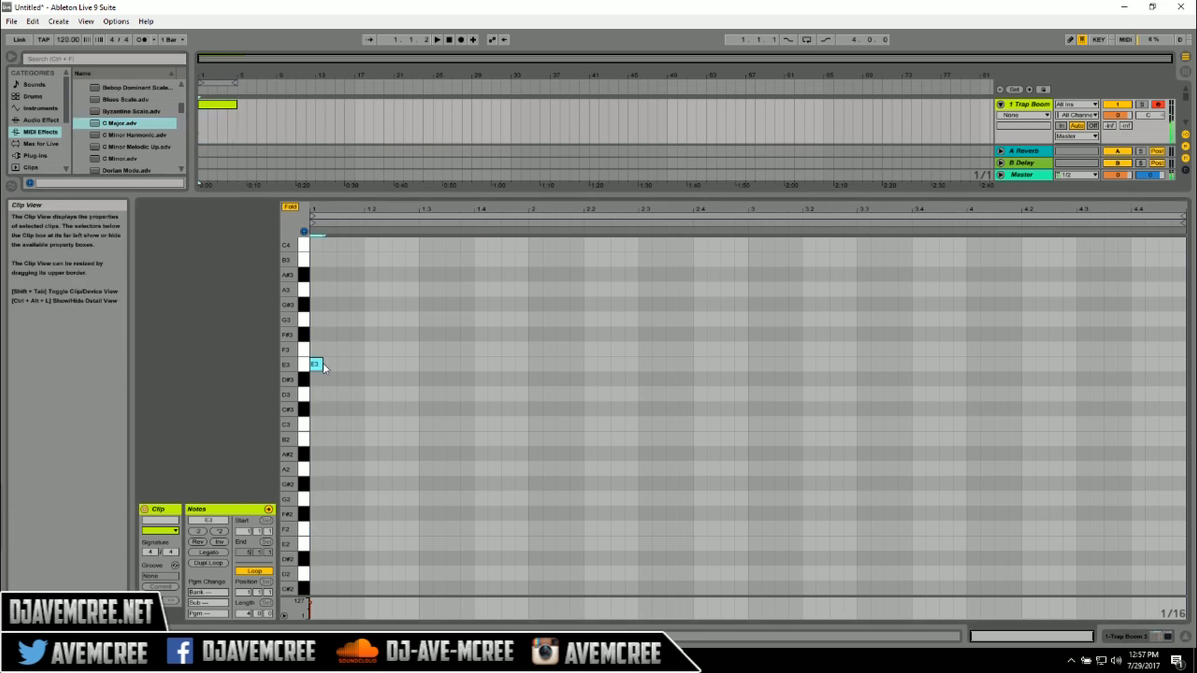
pyautogui.doubleClick(425, 321)
pyautogui.press('space')
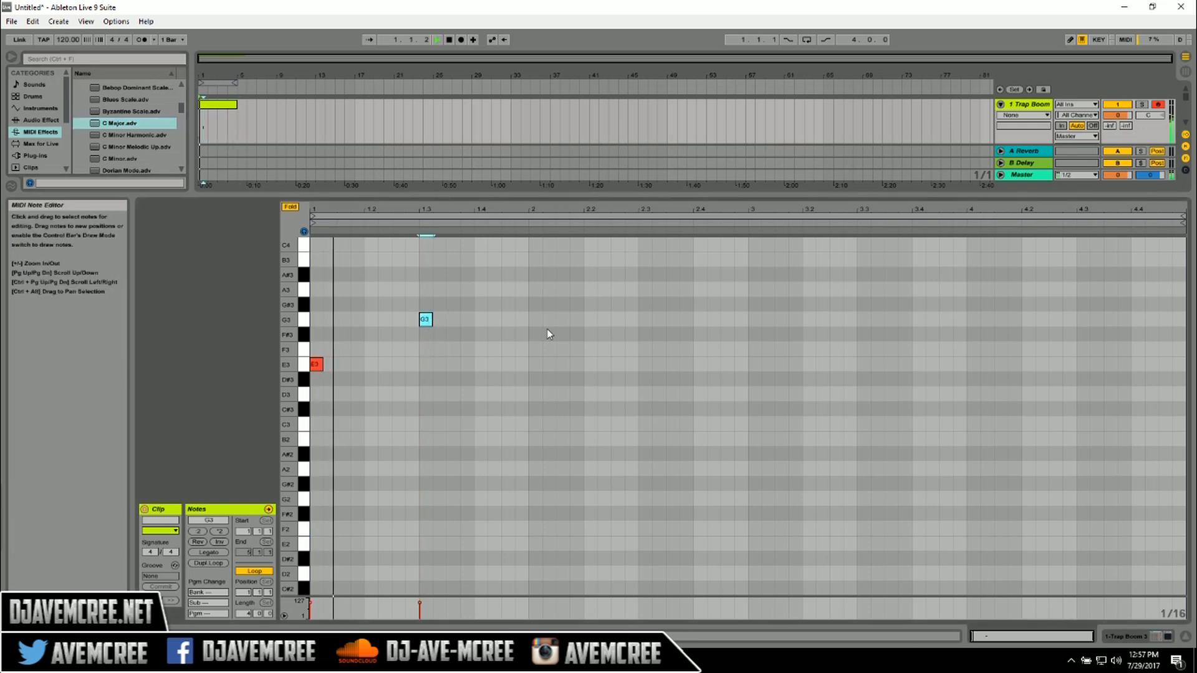
pyautogui.doubleClick(590, 349)
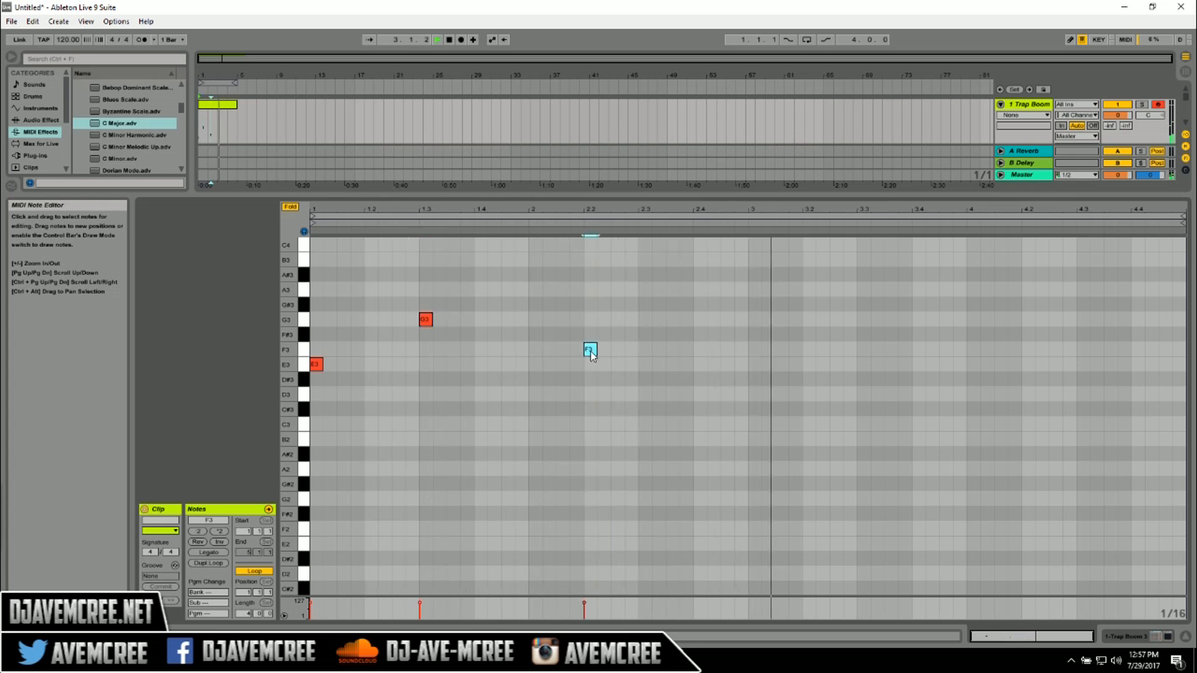
pyautogui.doubleClick(699, 320)
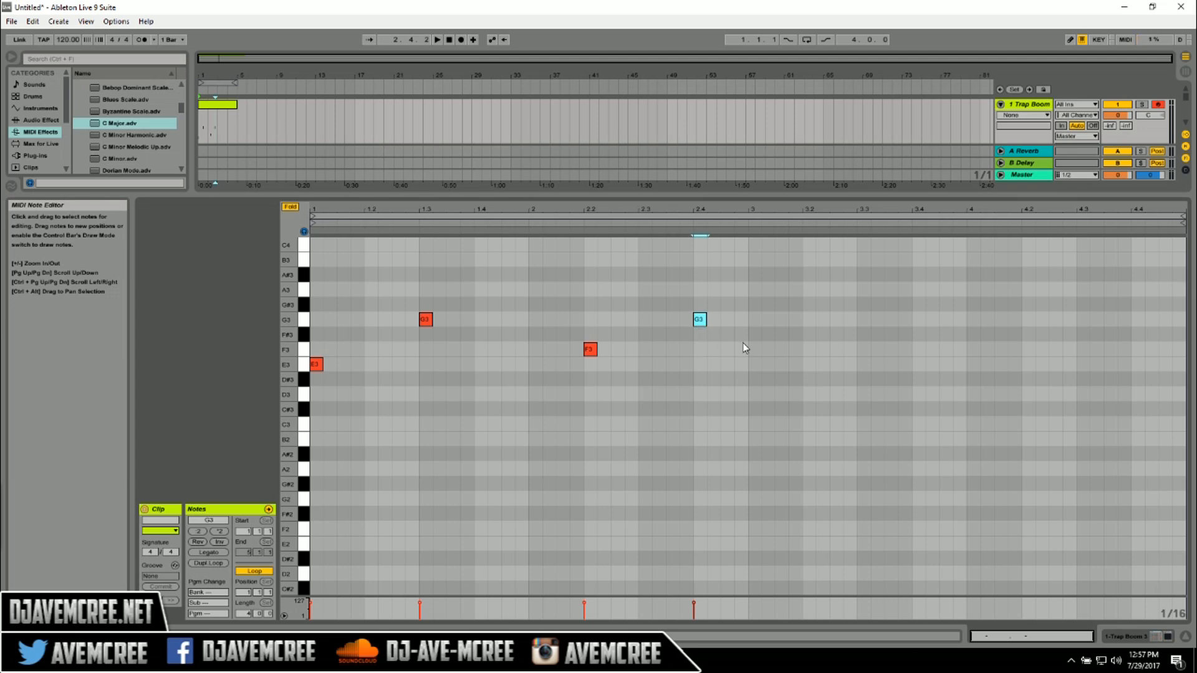
# - In Draw Mode, add a short E3 at 3.2 and draw two-beat notes on E3 from bar 1 and G3 from bar 4
pyautogui.press('b')
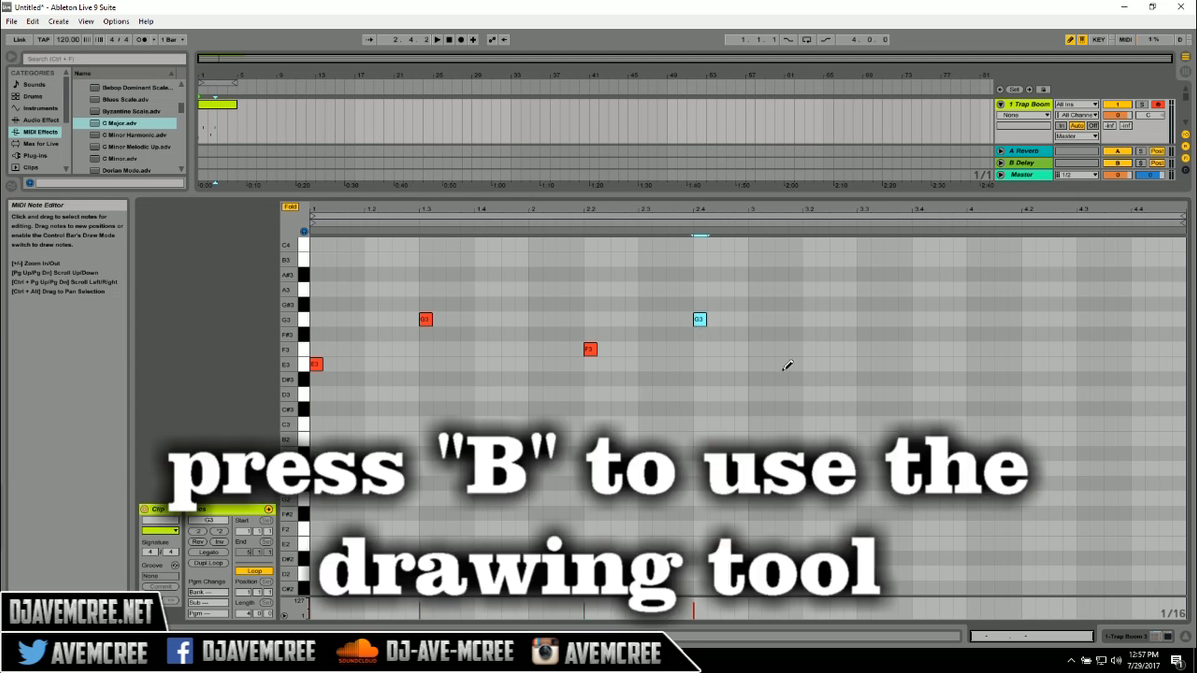
pyautogui.click(810, 364)
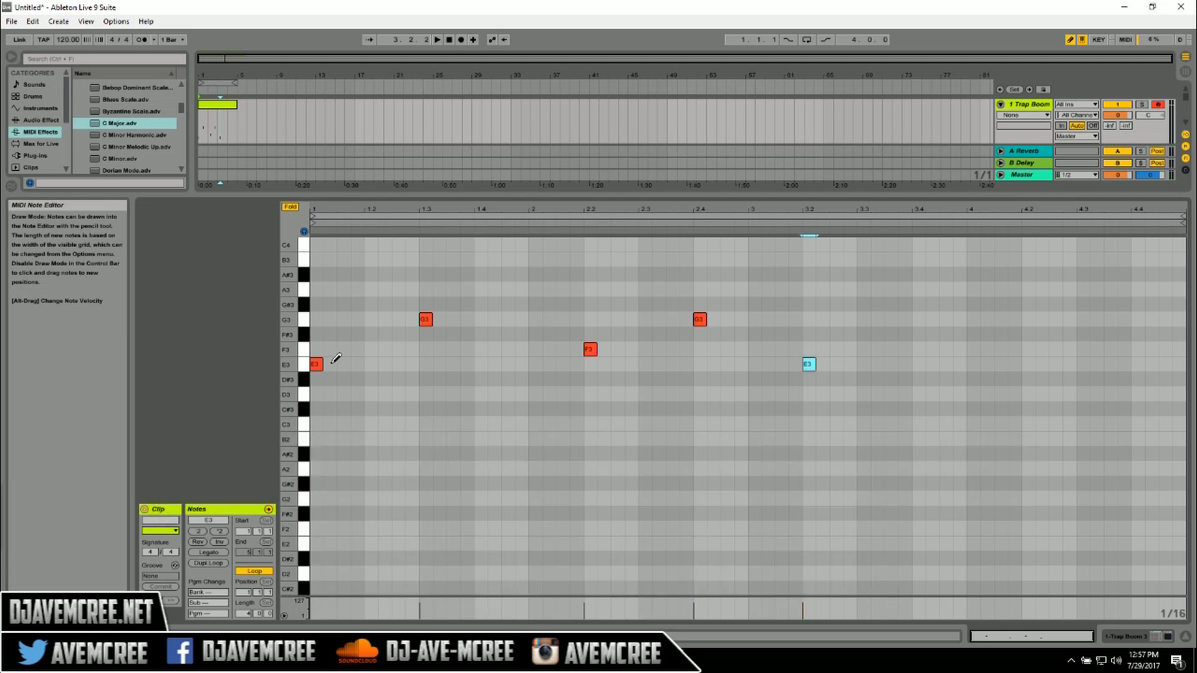
pyautogui.moveTo(319, 365)
pyautogui.mouseDown()
pyautogui.moveTo(429, 365)
pyautogui.moveTo(422, 353)
pyautogui.mouseUp()
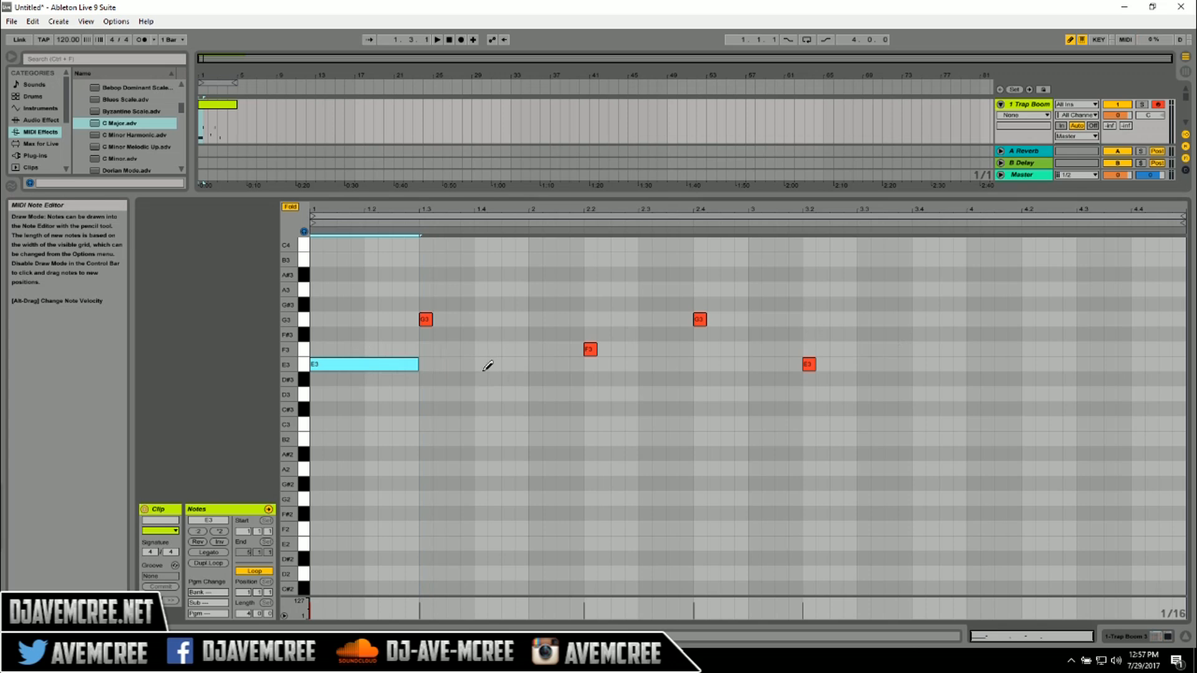
pyautogui.click(973, 319)
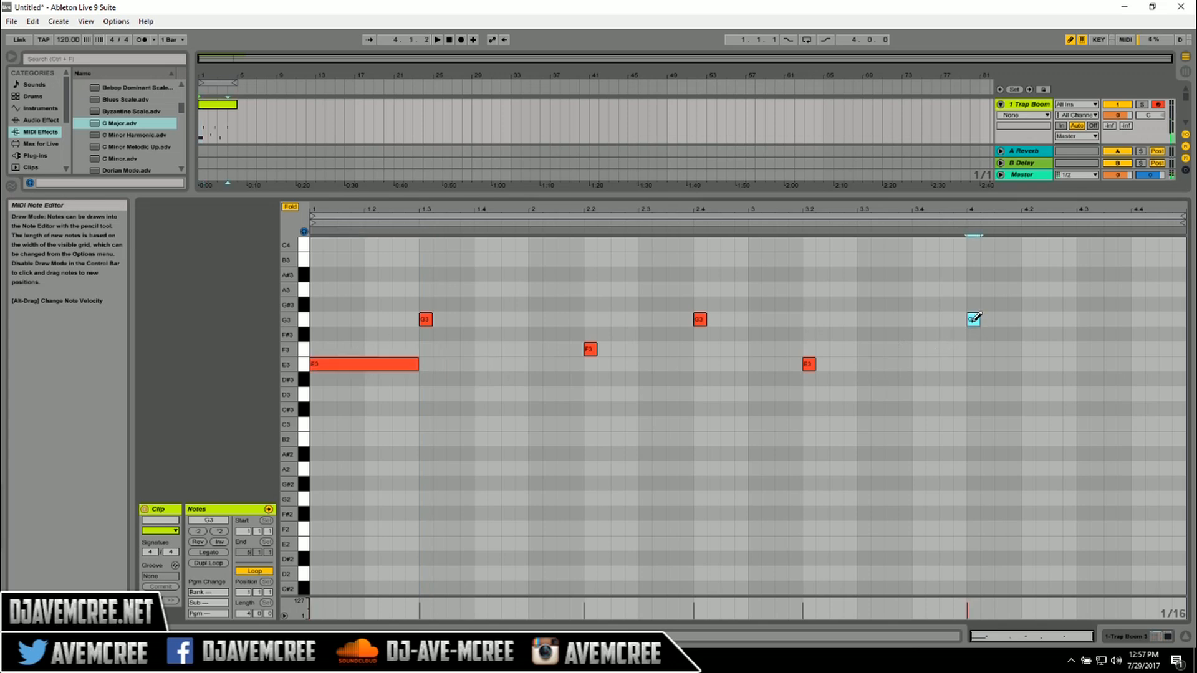
pyautogui.moveTo(979, 320); pyautogui.dragTo(1076, 320)
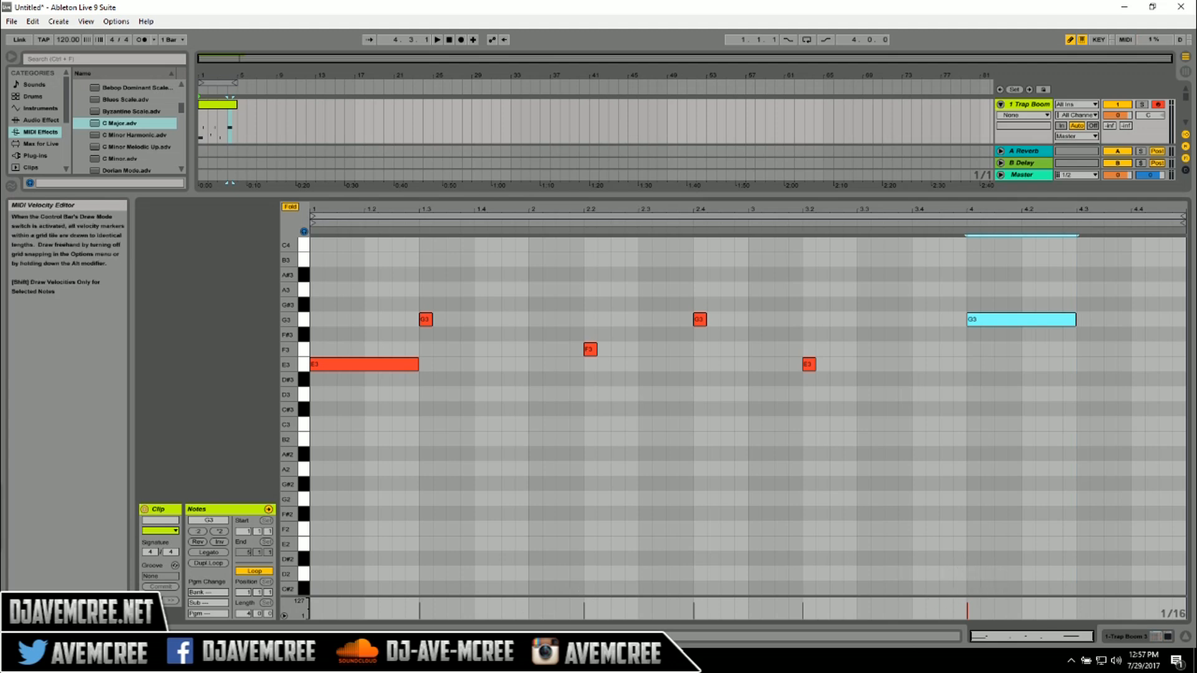
# - Switch to FL Studio and show note pan in the piano roll's control lane
pyautogui.hotkey('alt', 'Tab')
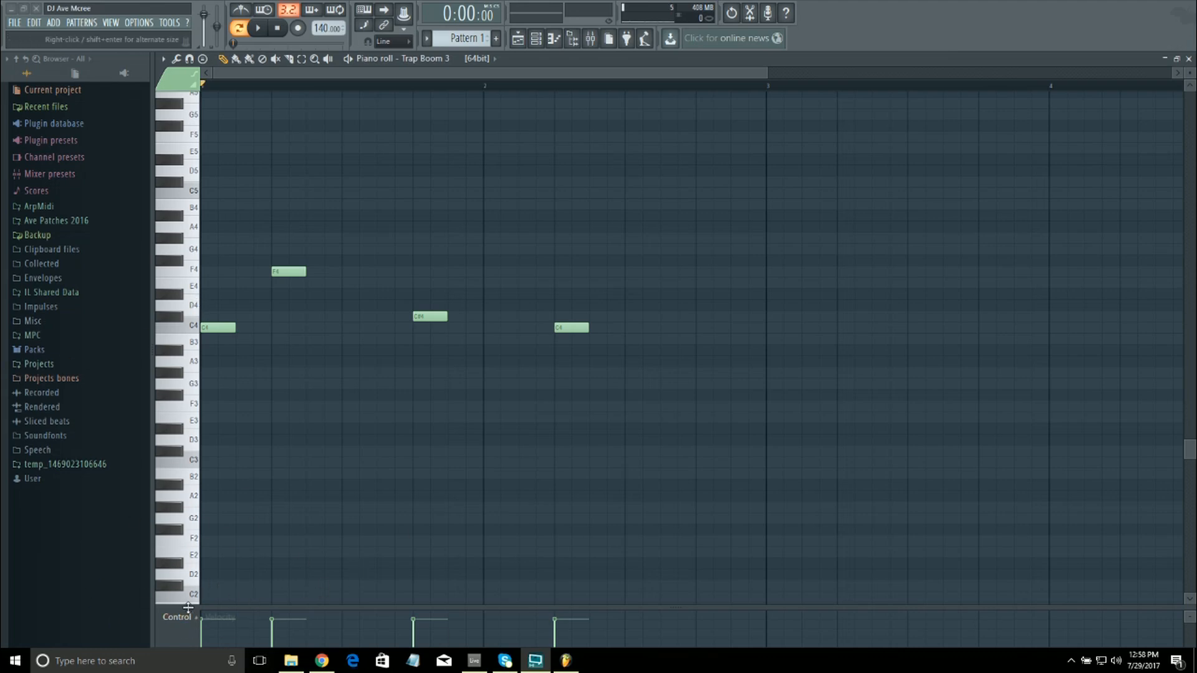
pyautogui.click(194, 626)
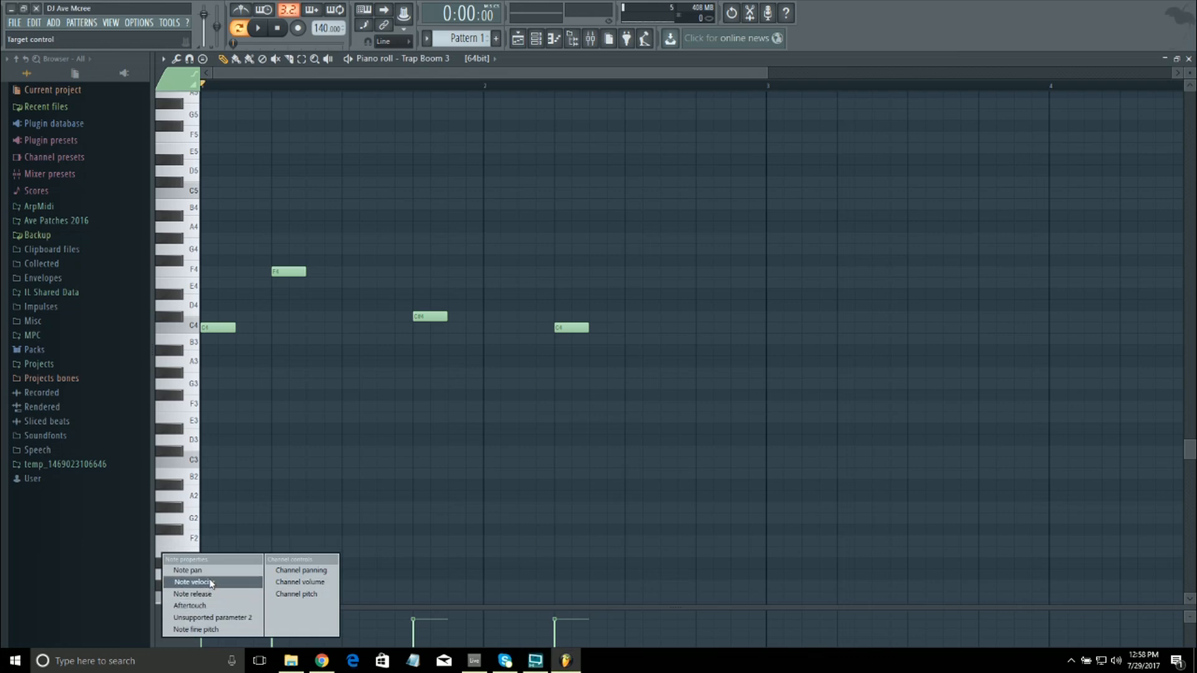
pyautogui.click(210, 577)
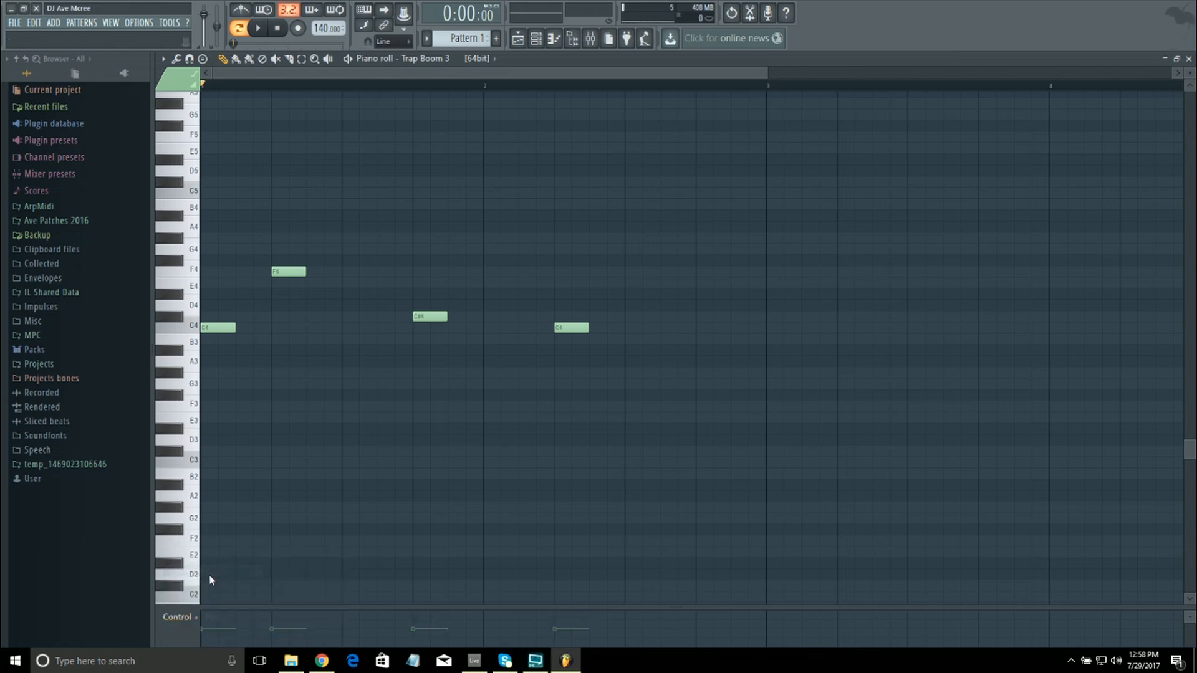
# - In Ableton Live, check the Trap Boom track's panning in Session View, and back in Arrangement View turn off the note editor's Fold
pyautogui.click(475, 661)
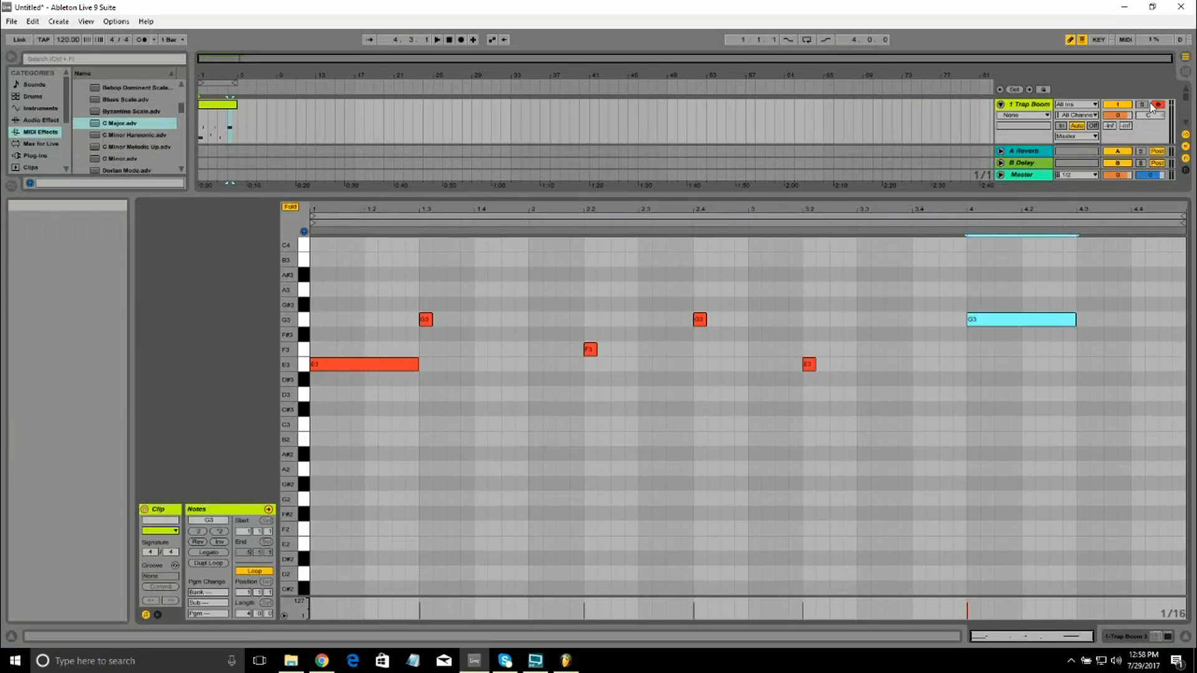
pyautogui.moveTo(903, 194); pyautogui.dragTo(908, 307)
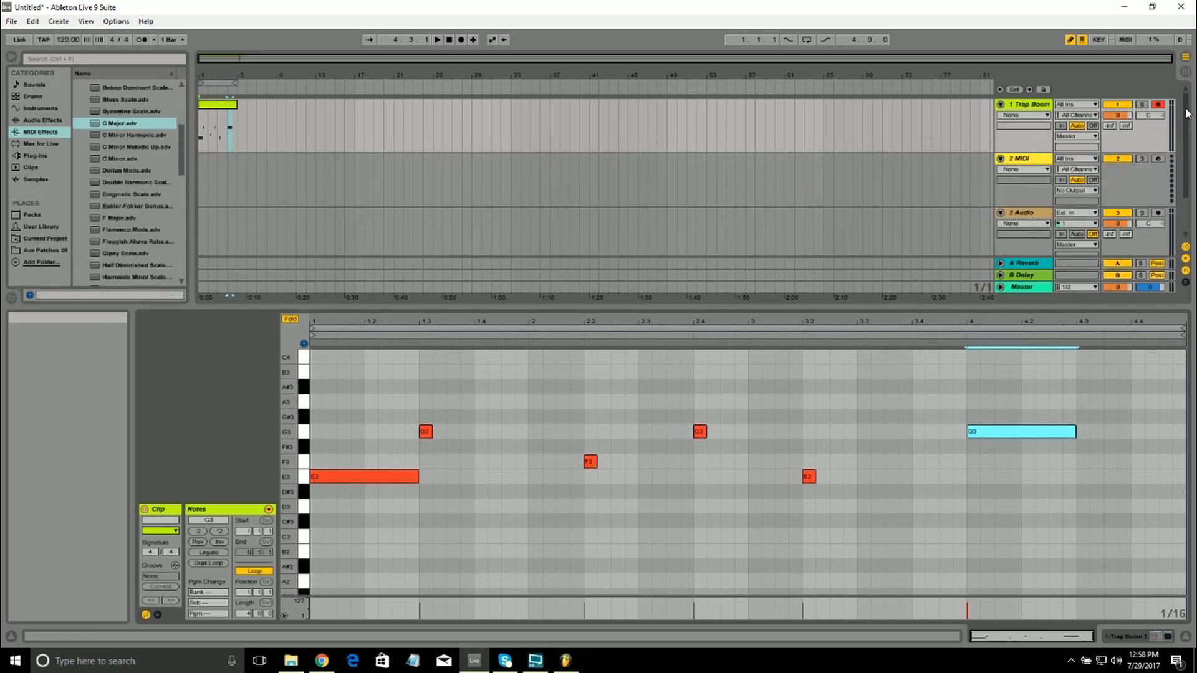
pyautogui.click(1186, 72)
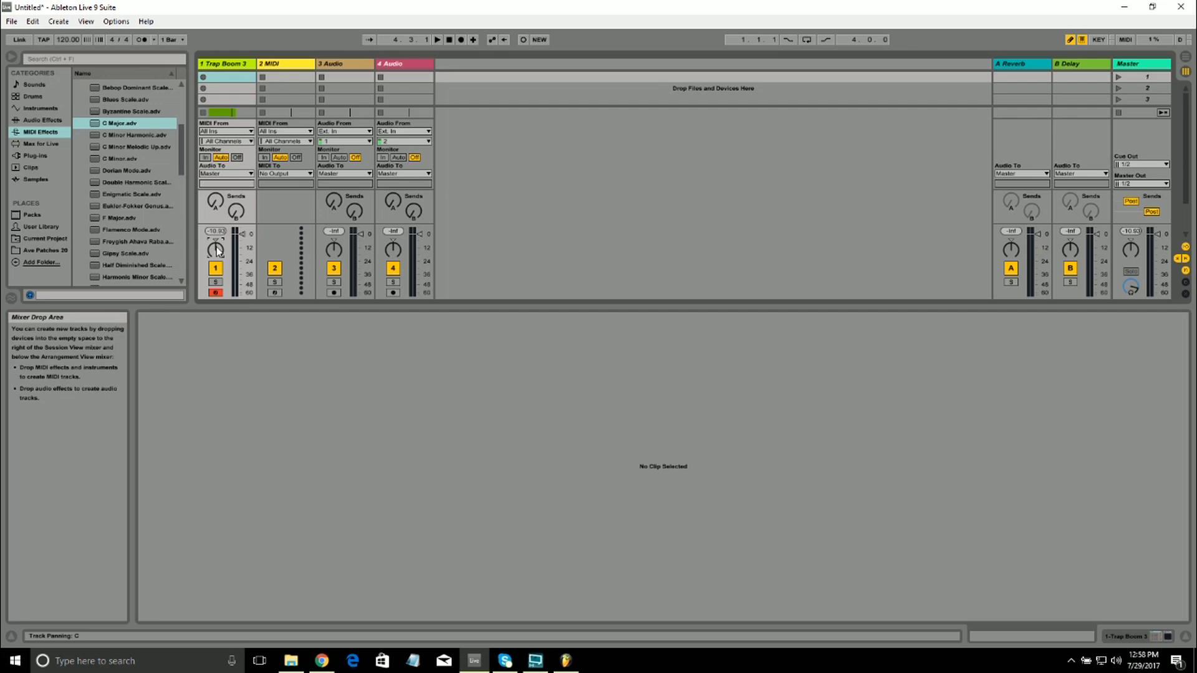
pyautogui.click(1184, 56)
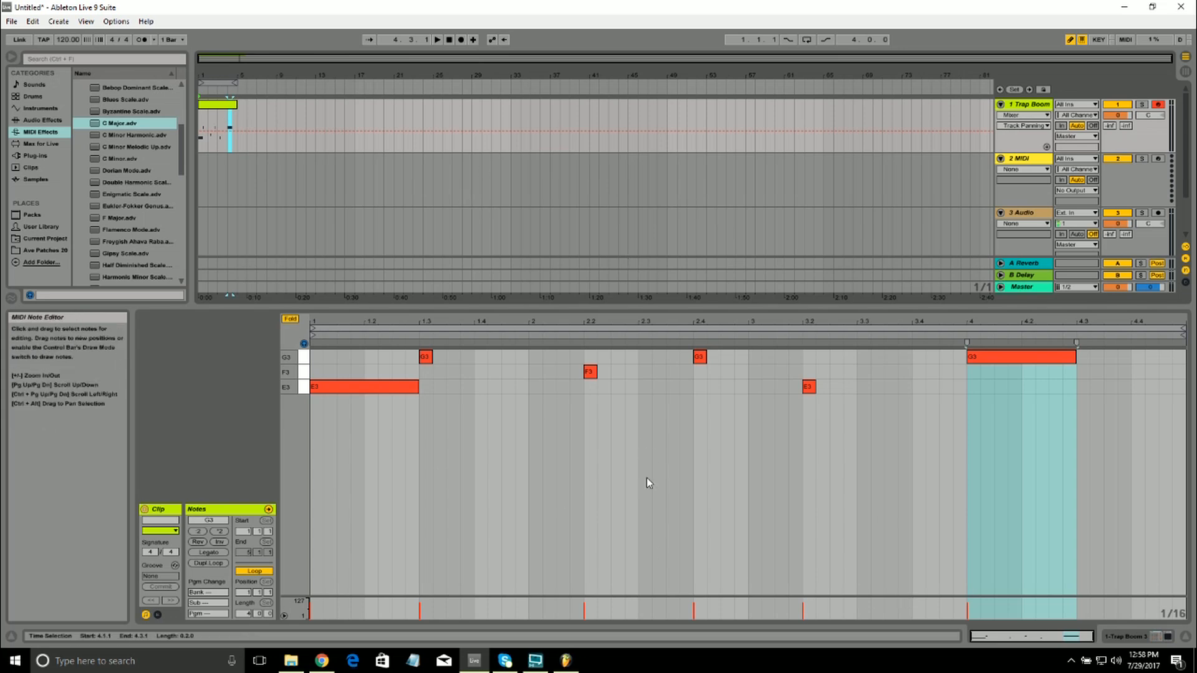
pyautogui.click(293, 319)
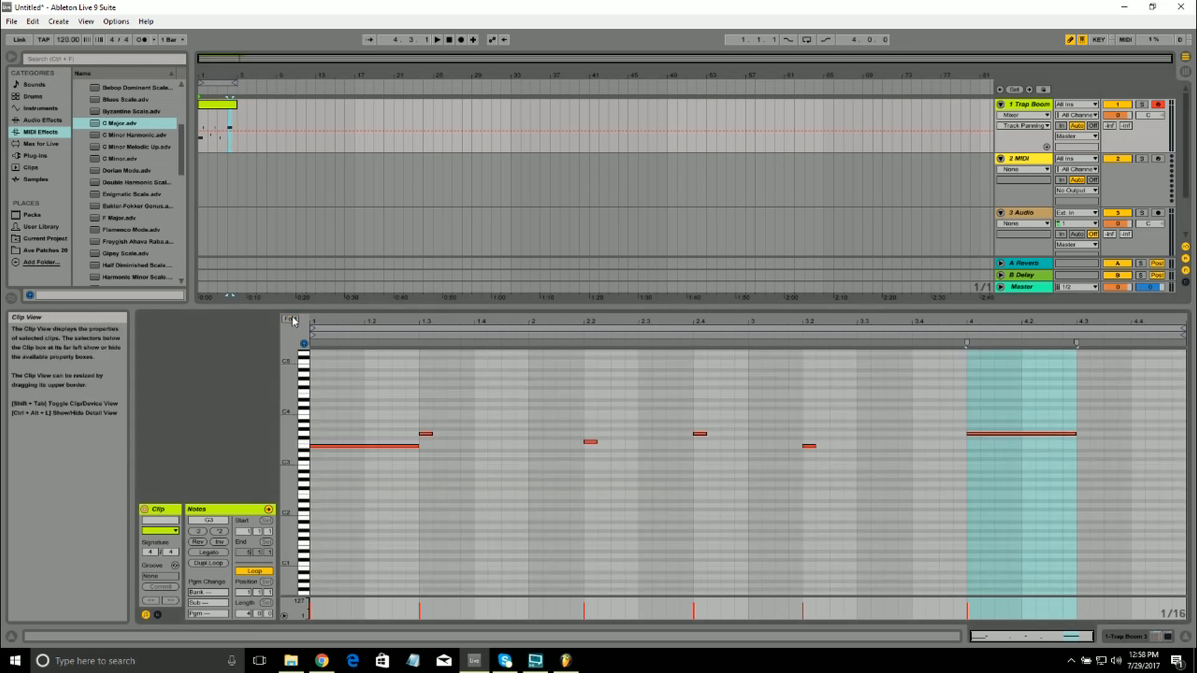
# - Switch to FL Studio, look through the piano roll tools, and open the Strum tool's settings without applying them
pyautogui.hotkey('alt', 'Tab')
pyautogui.click(165, 61)
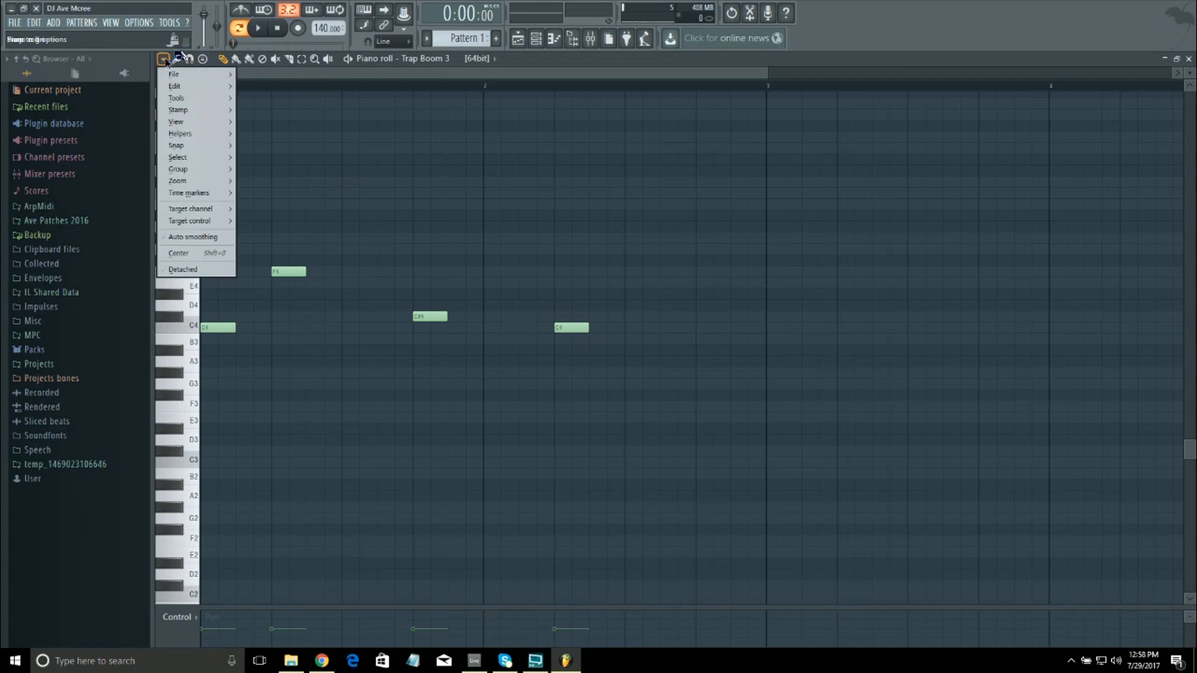
pyautogui.moveTo(185, 99)
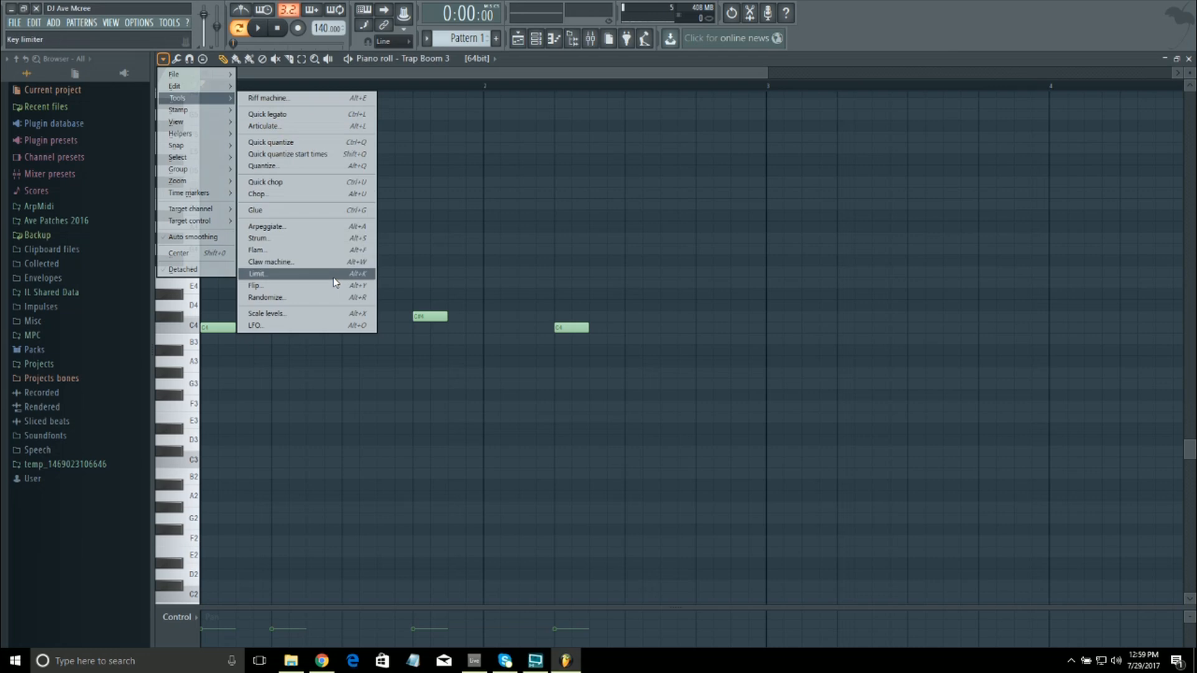
pyautogui.click(318, 241)
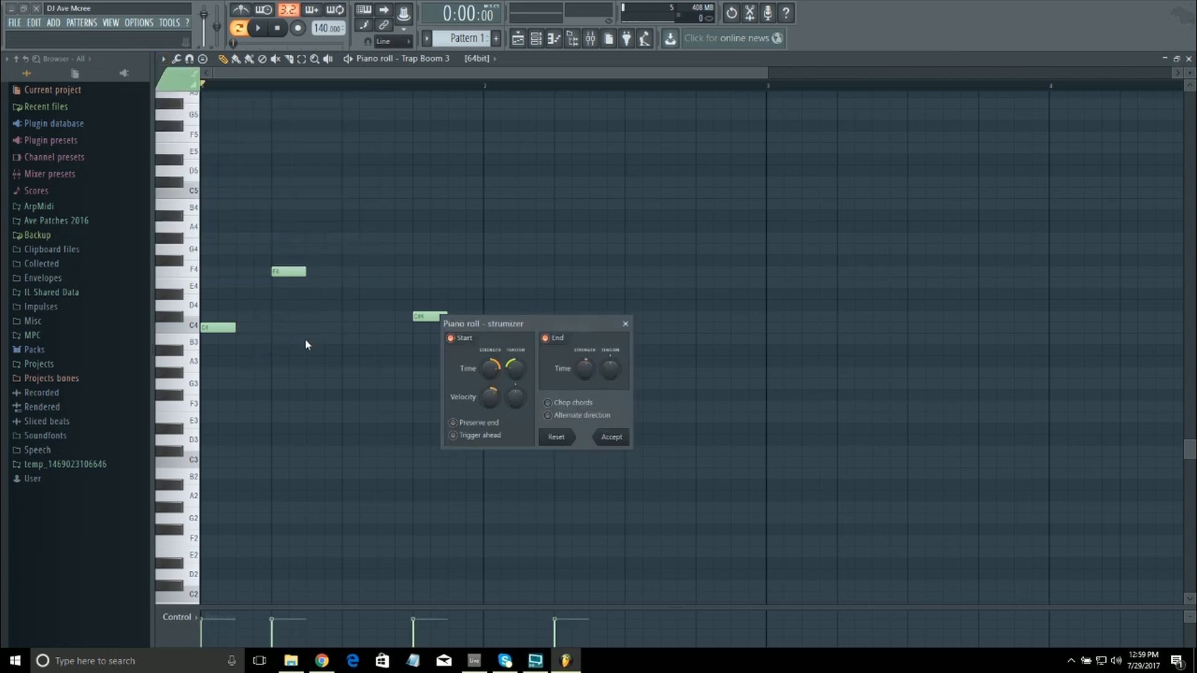
pyautogui.click(626, 324)
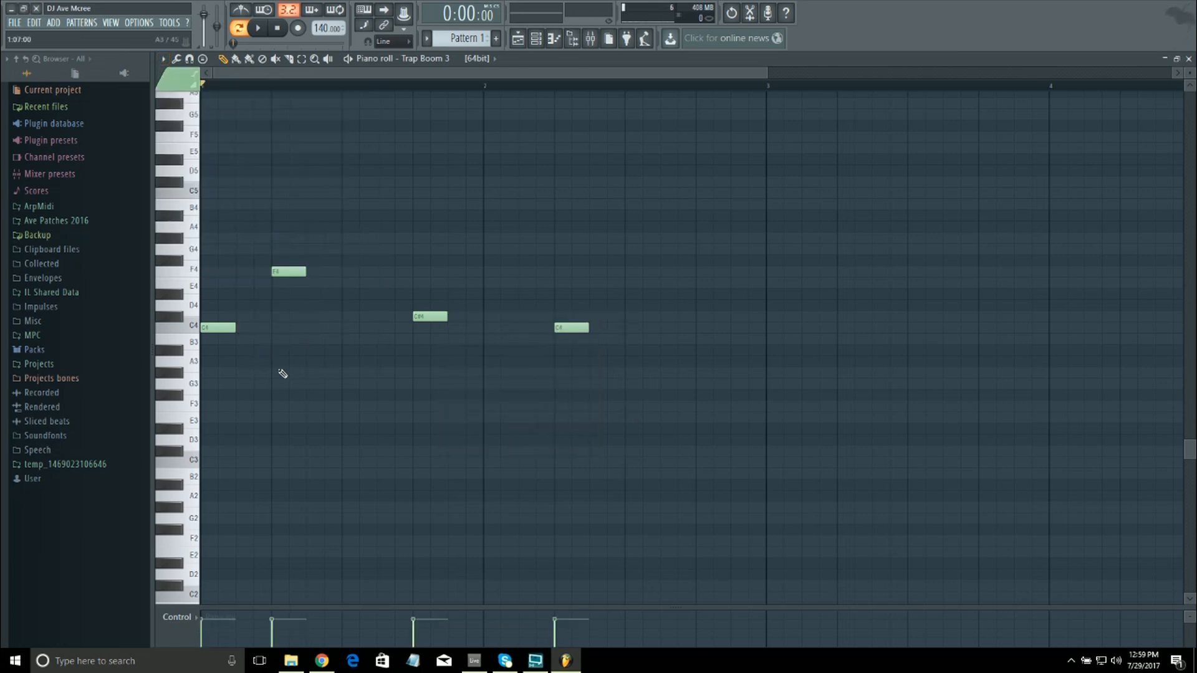
# - Add G#3 and F3 notes below the opening C4, apply Strum to the three-note chord, and audition it
pyautogui.click(206, 374)
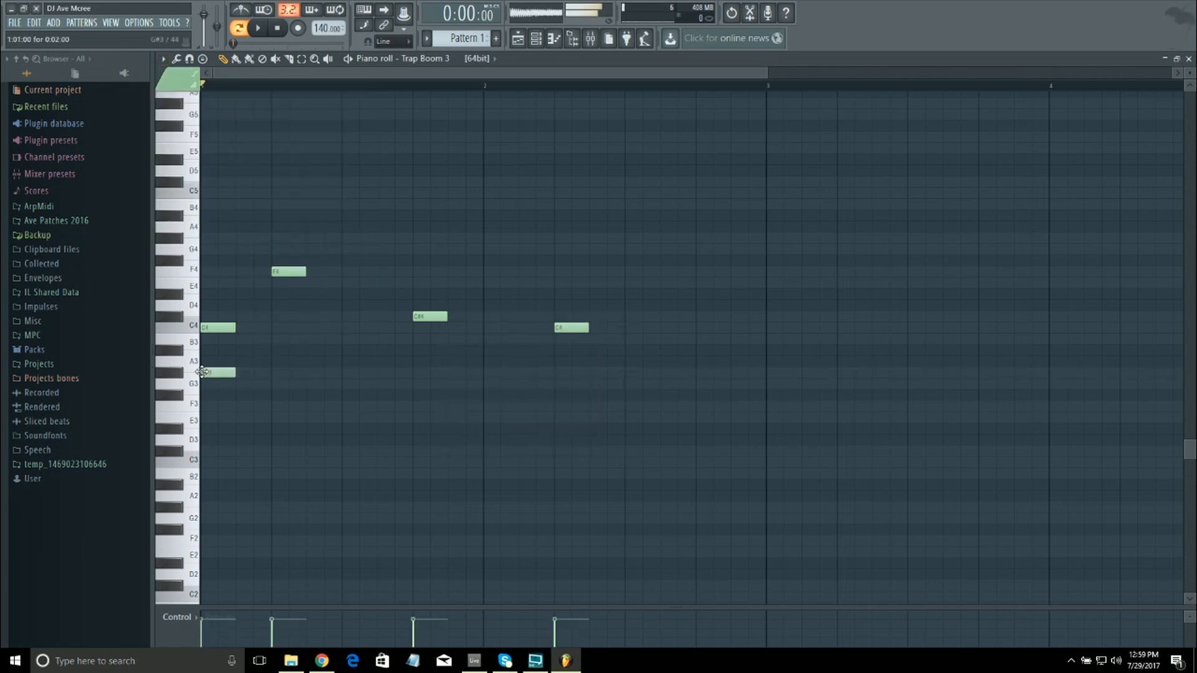
pyautogui.click(204, 405)
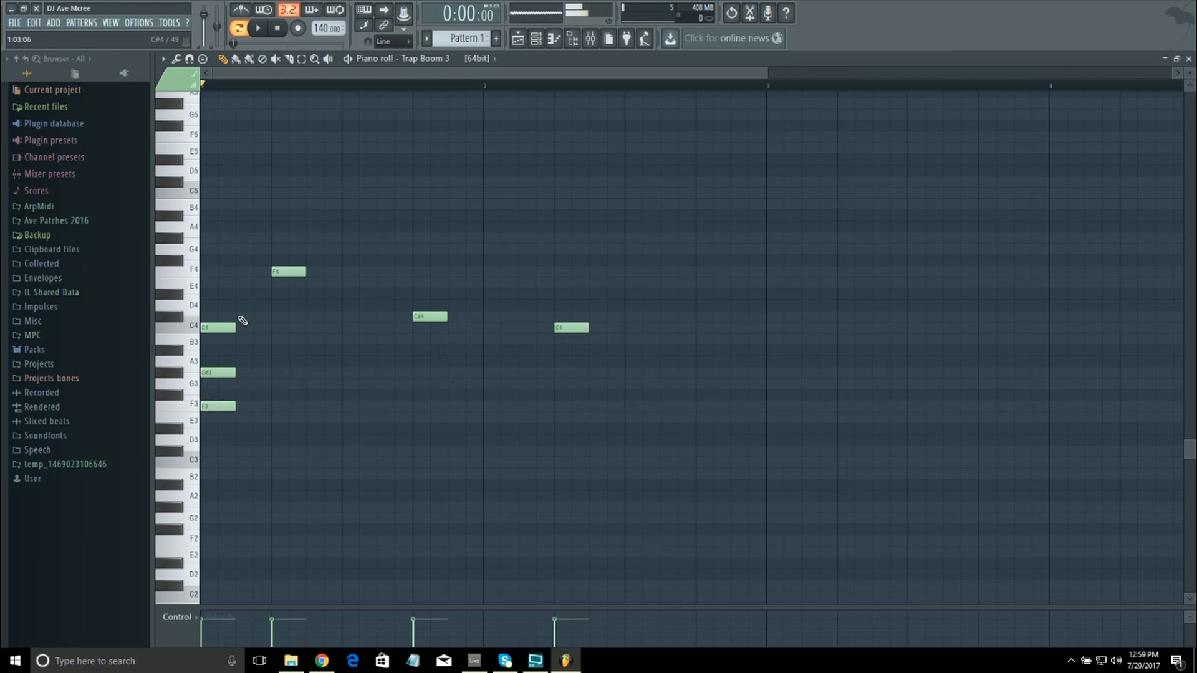
pyautogui.moveTo(214, 316); pyautogui.dragTo(261, 427)
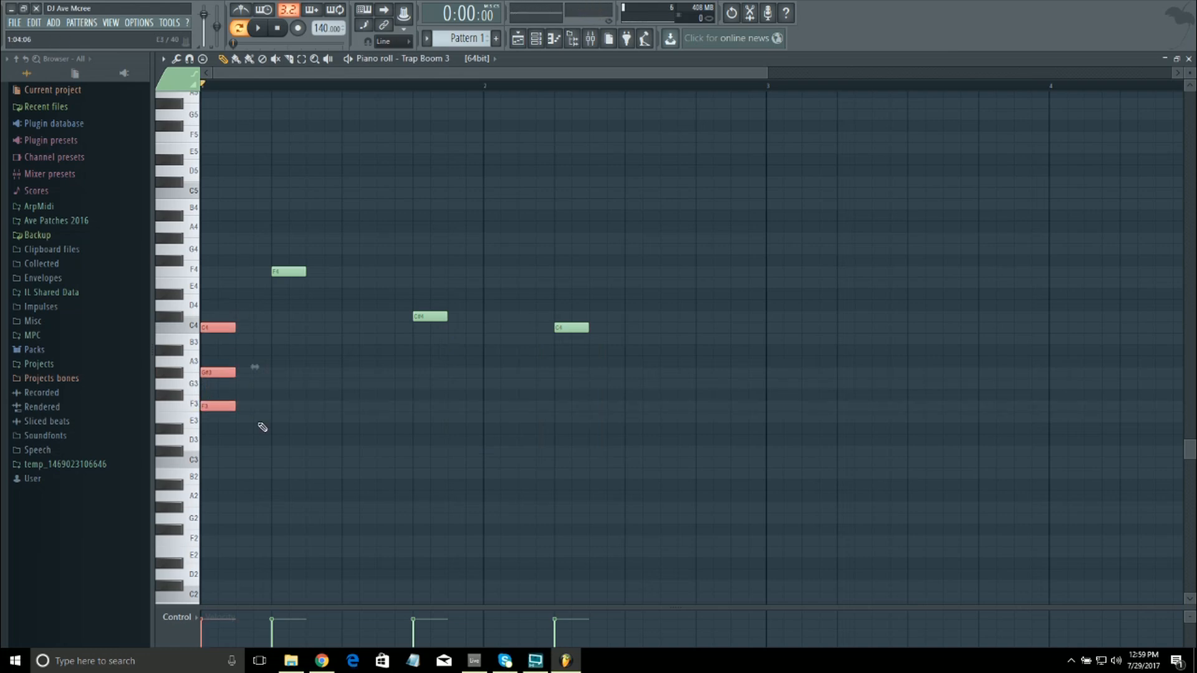
pyautogui.hotkey('alt', 's')
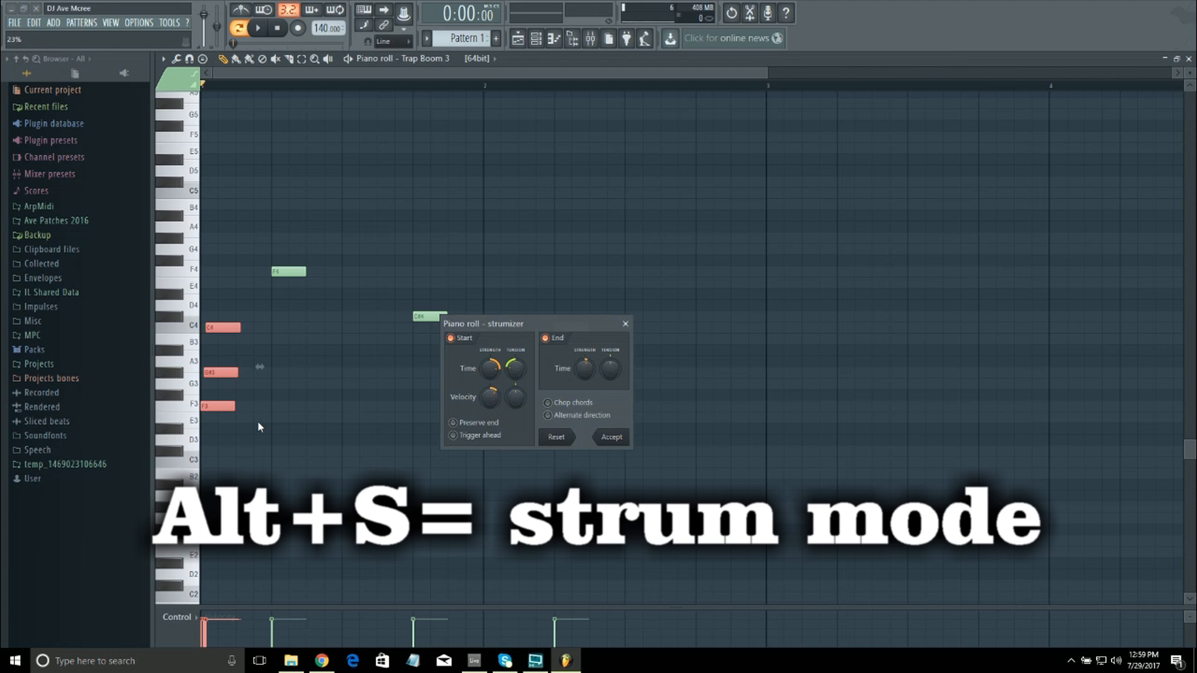
pyautogui.press('space')
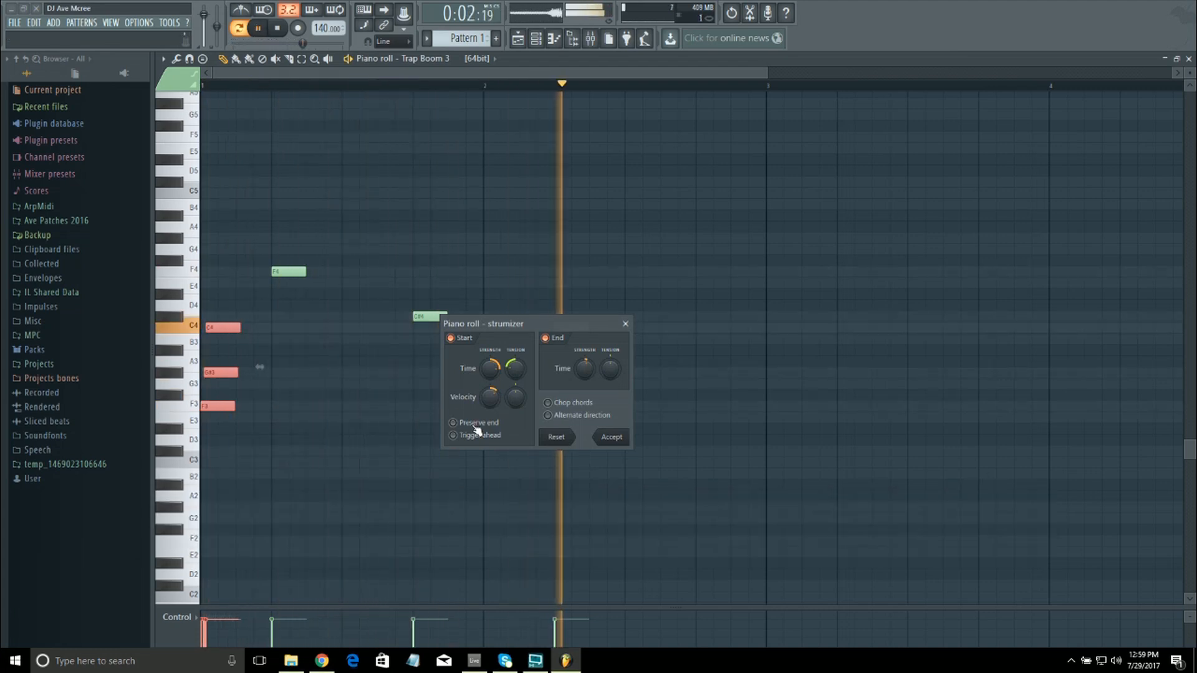
pyautogui.press('space')
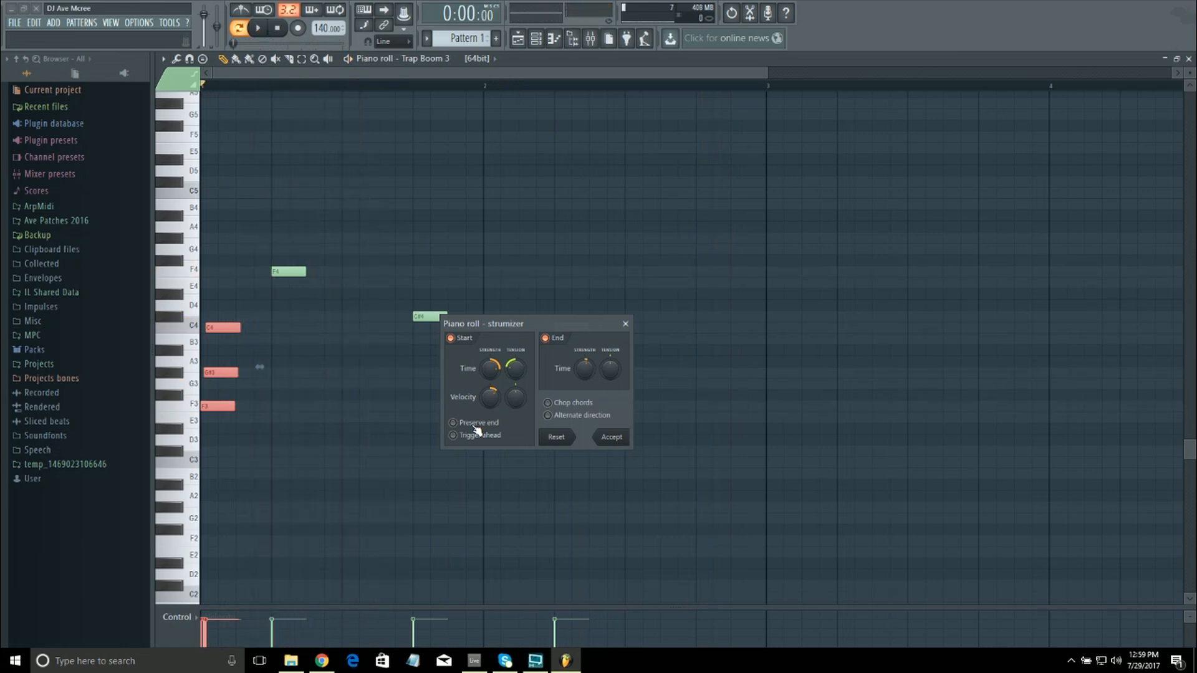
pyautogui.click(621, 438)
# - Switch to Ableton Live, add a B2 note at bar 1 under the long E3, and lengthen it to two beats
pyautogui.click(475, 661)
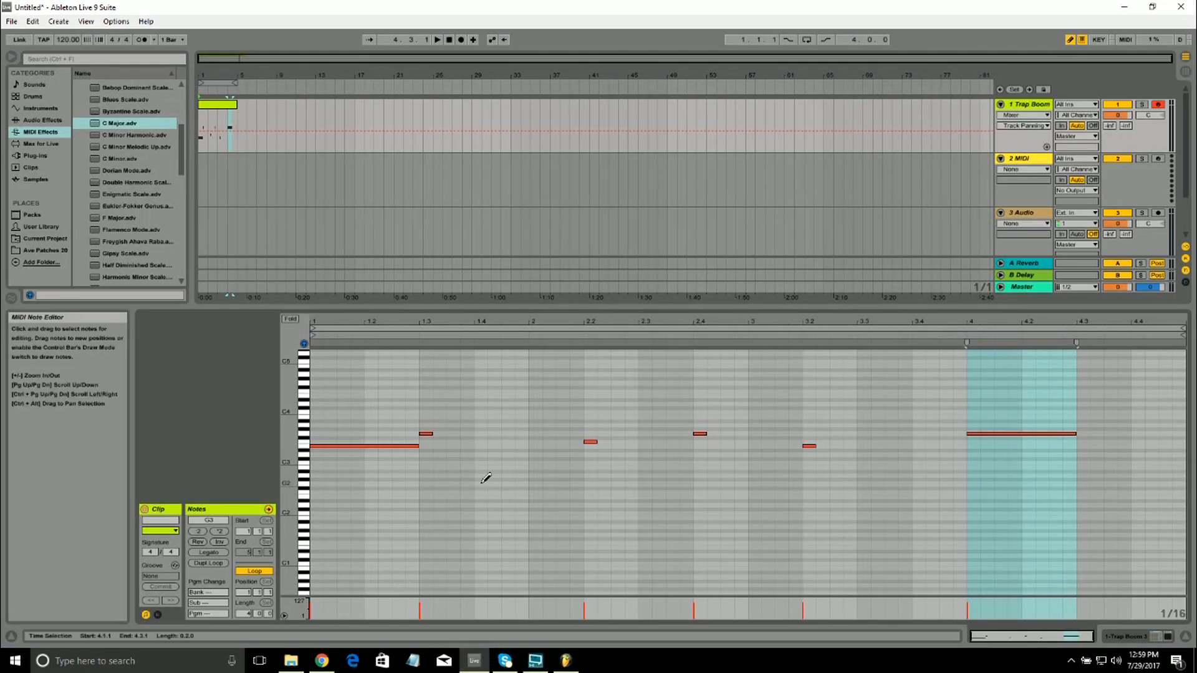
pyautogui.click(318, 465)
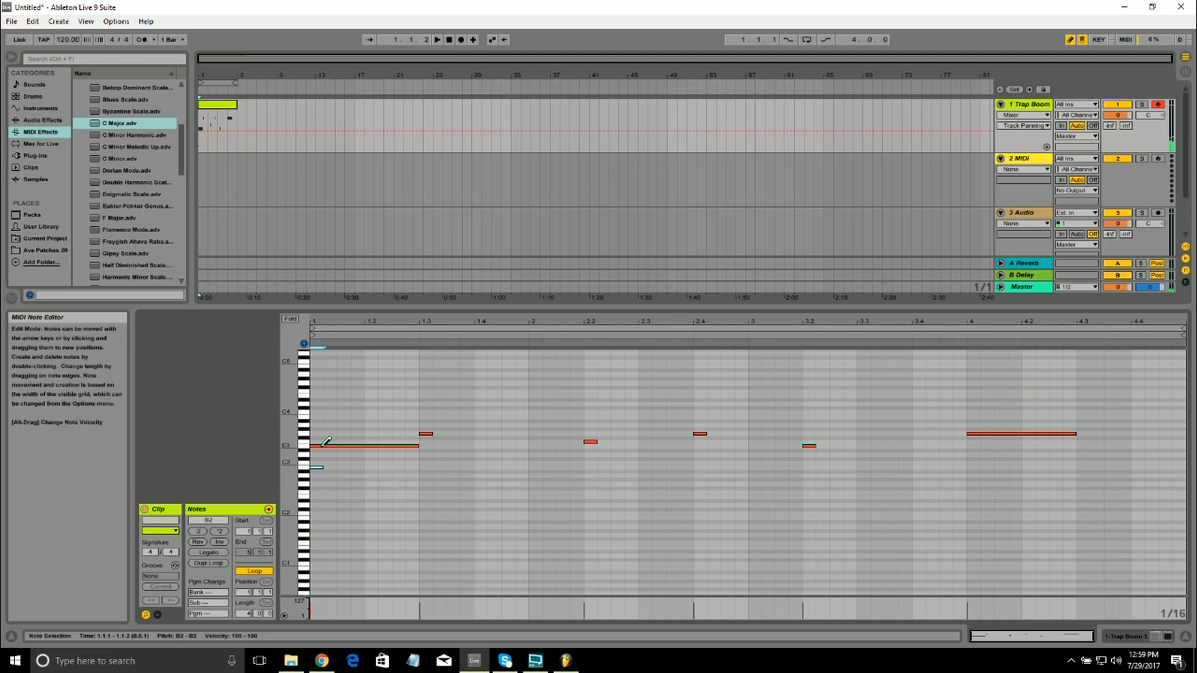
pyautogui.hotkey('ctrl', 'b')
pyautogui.click(323, 452)
pyautogui.click(334, 447)
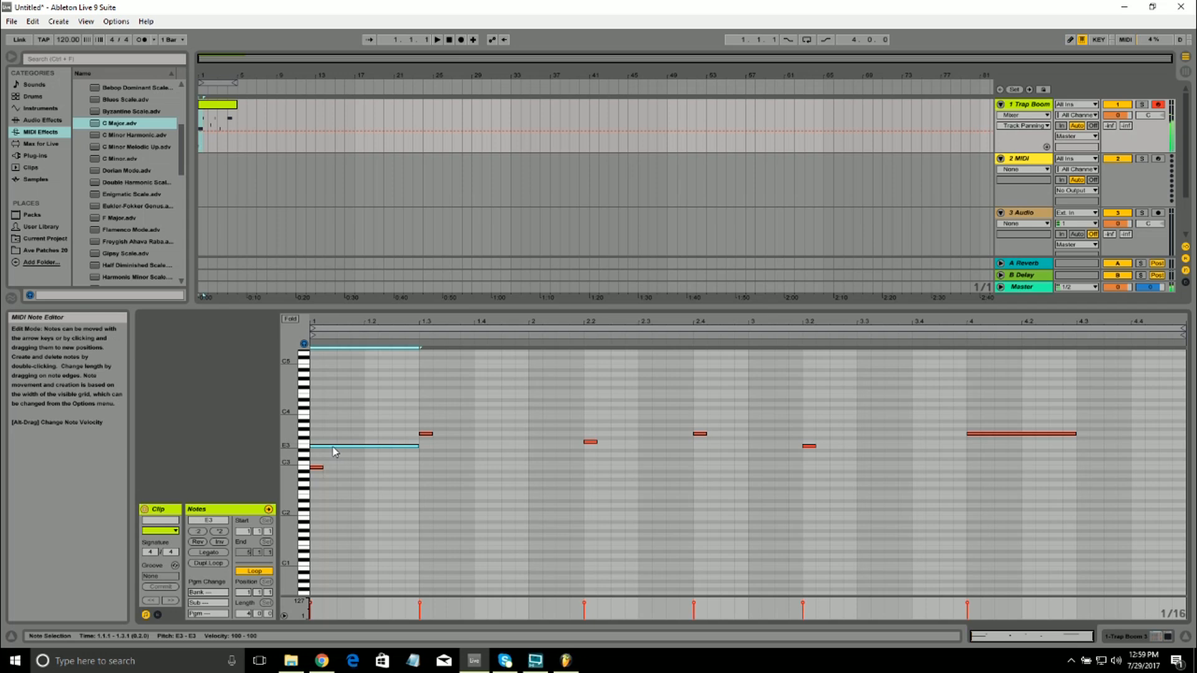
pyautogui.moveTo(321, 466); pyautogui.dragTo(416, 466)
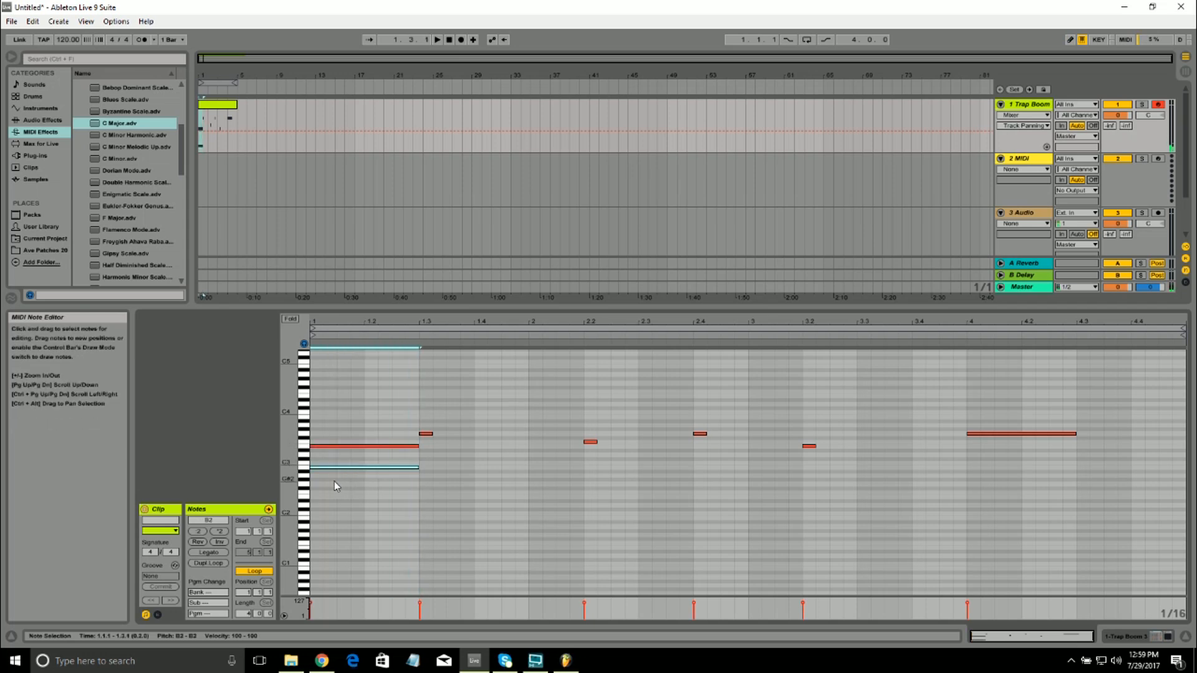
# - With Draw Mode off, add a G2 note at bar 1 and stretch it to two beats to complete the chord
pyautogui.click(312, 486)
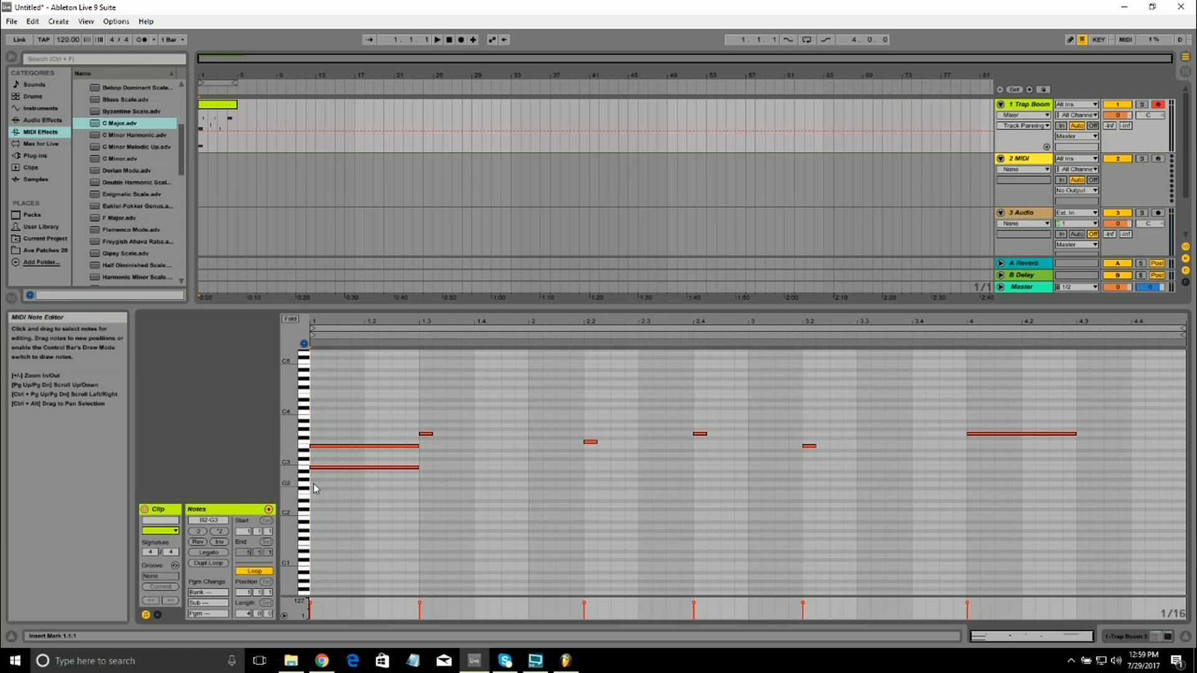
pyautogui.doubleClick(313, 484)
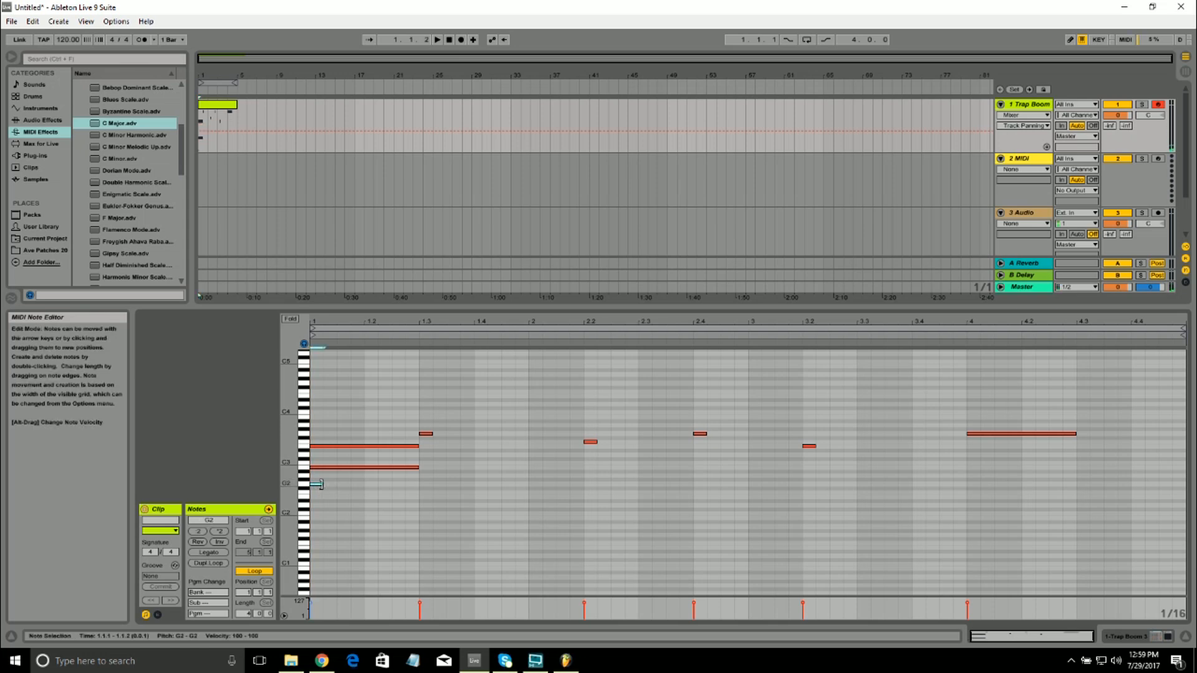
pyautogui.moveTo(320, 485); pyautogui.dragTo(417, 484)
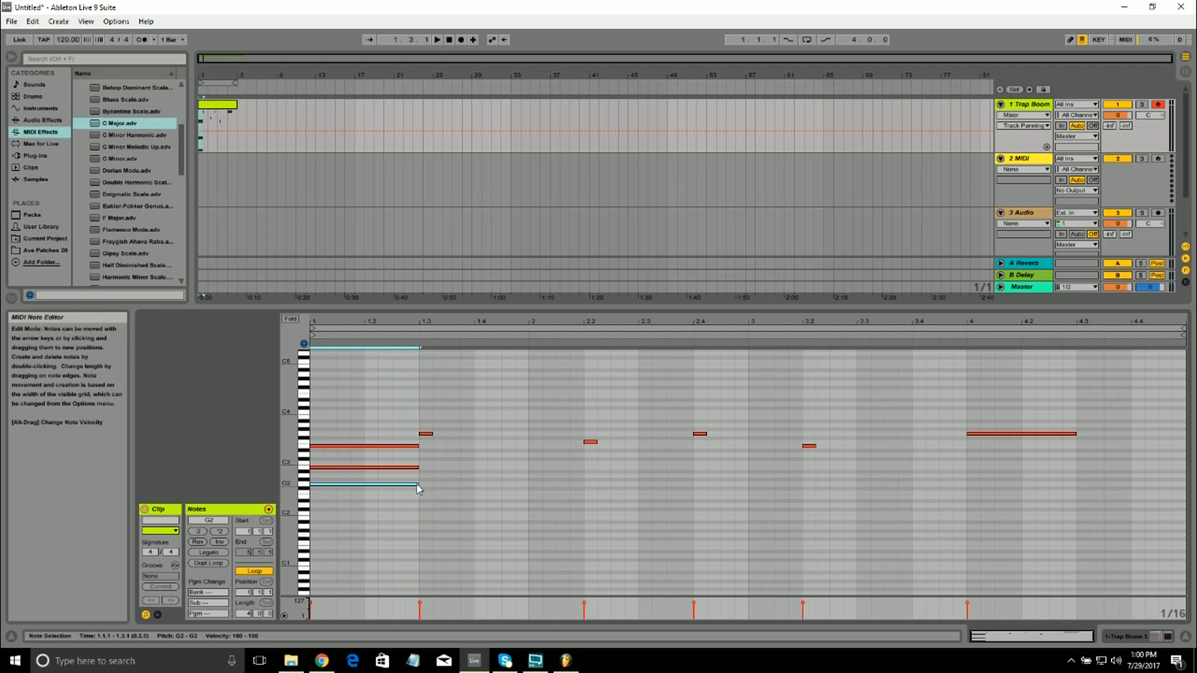
# - Stagger the opening chord by hand on the 1/256 grid, shifting E3 about three grid steps and B2 about two steps later
pyautogui.press('+')
pyautogui.press('+')
pyautogui.press('+')
pyautogui.press('+')
pyautogui.press('+')
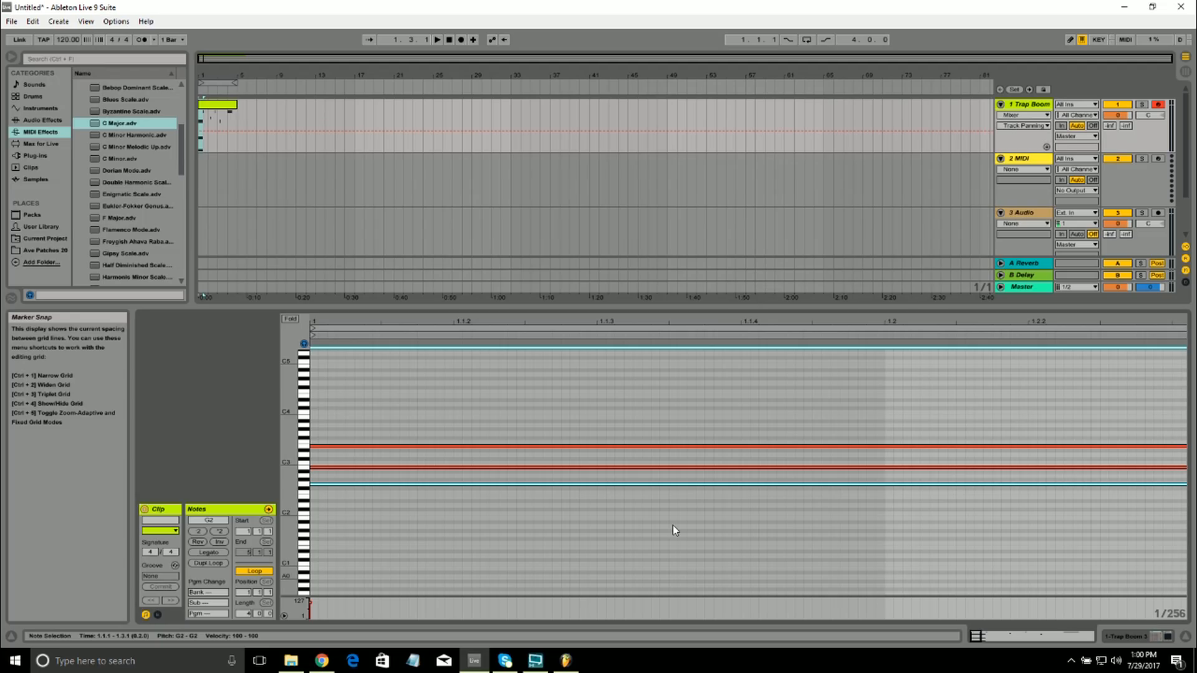
pyautogui.moveTo(500, 448)
pyautogui.mouseDown()
pyautogui.moveTo(561, 448)
pyautogui.moveTo(522, 448)
pyautogui.mouseUp()
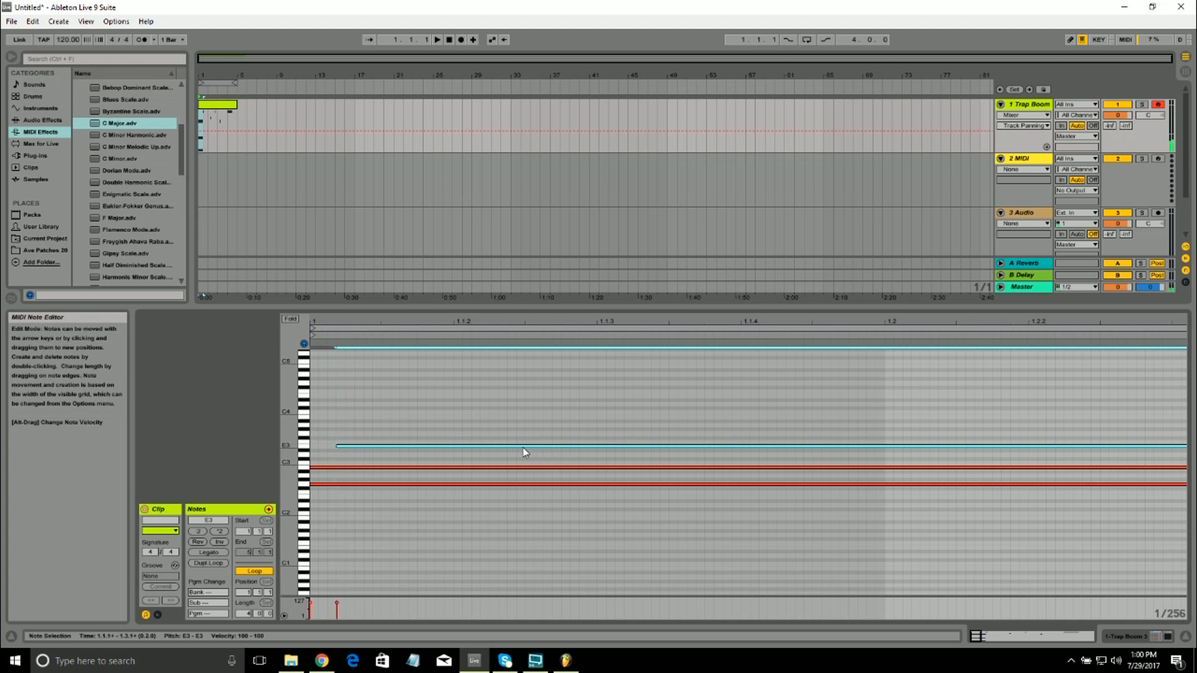
pyautogui.moveTo(420, 474); pyautogui.dragTo(439, 474)
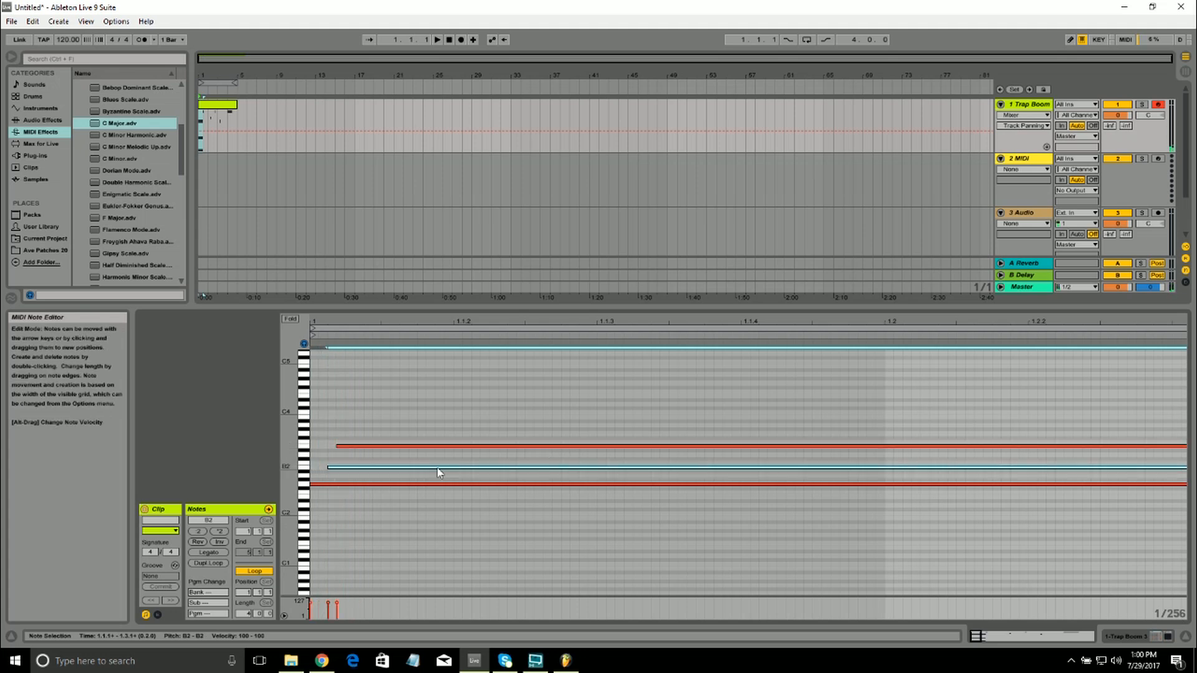
pyautogui.press('space')
# - Switch to FL Studio, chop the F4 note into four short notes with the Chopper's default pattern, and play it back
pyautogui.click(571, 667)
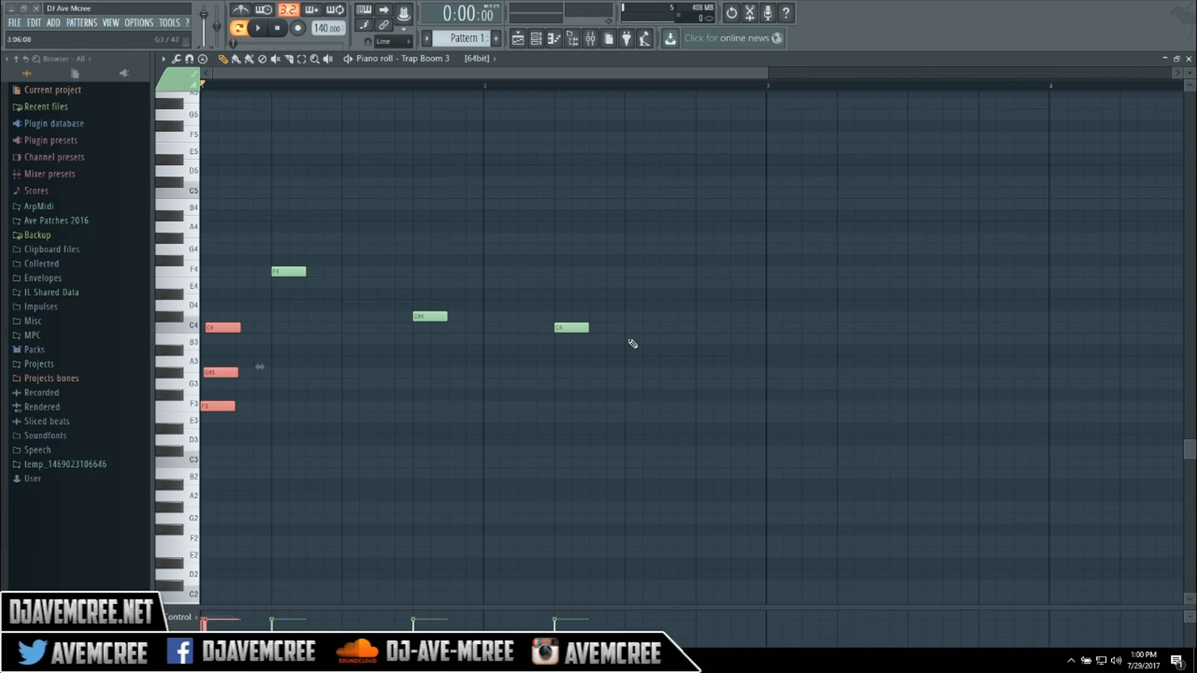
pyautogui.click(285, 273)
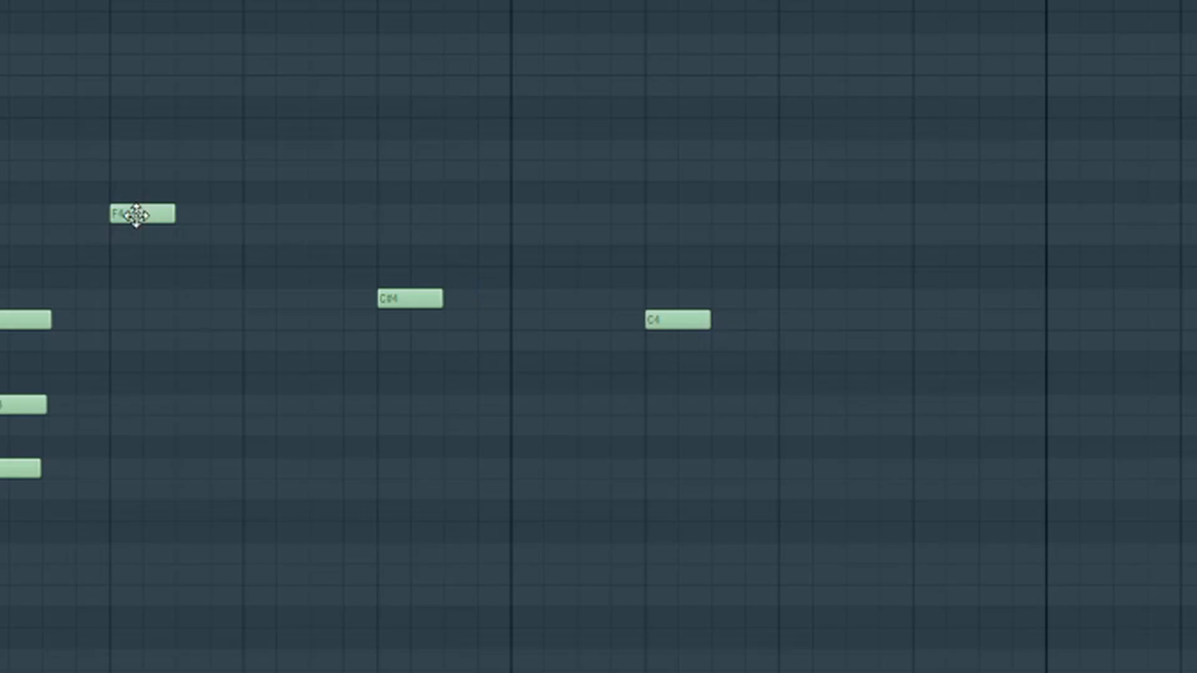
pyautogui.click(136, 215)
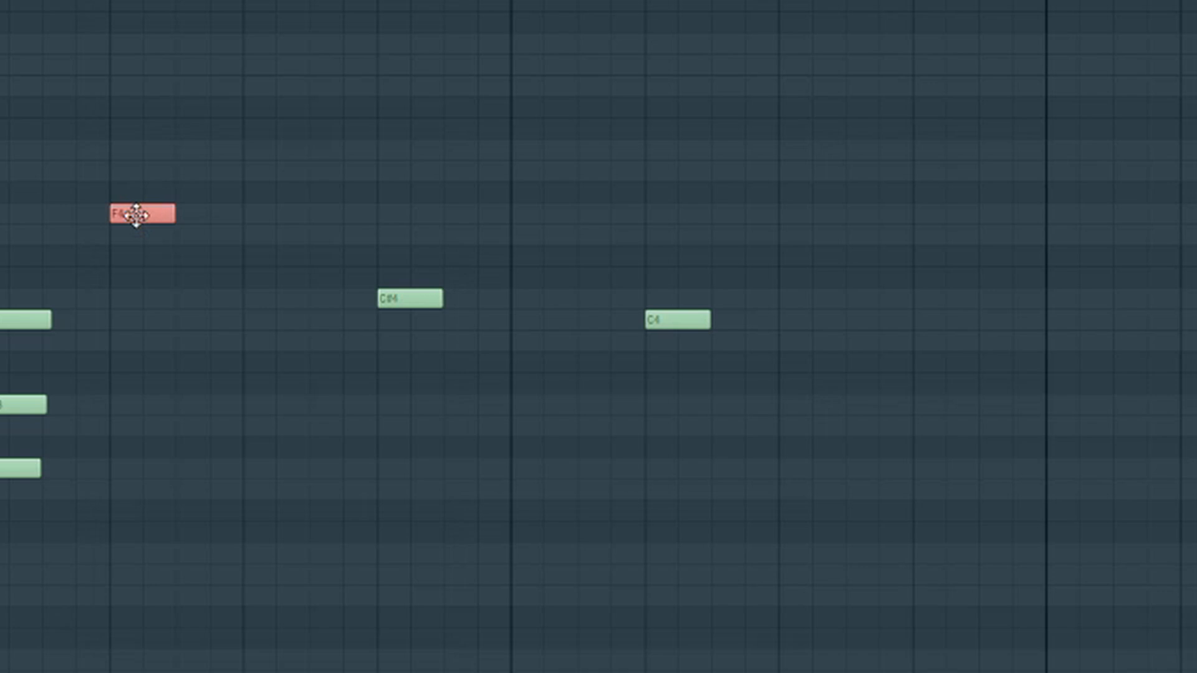
pyautogui.hotkey('ctrl', 'u')
pyautogui.hotkey('ctrl', 'z')
pyautogui.hotkey('alt', 'u')
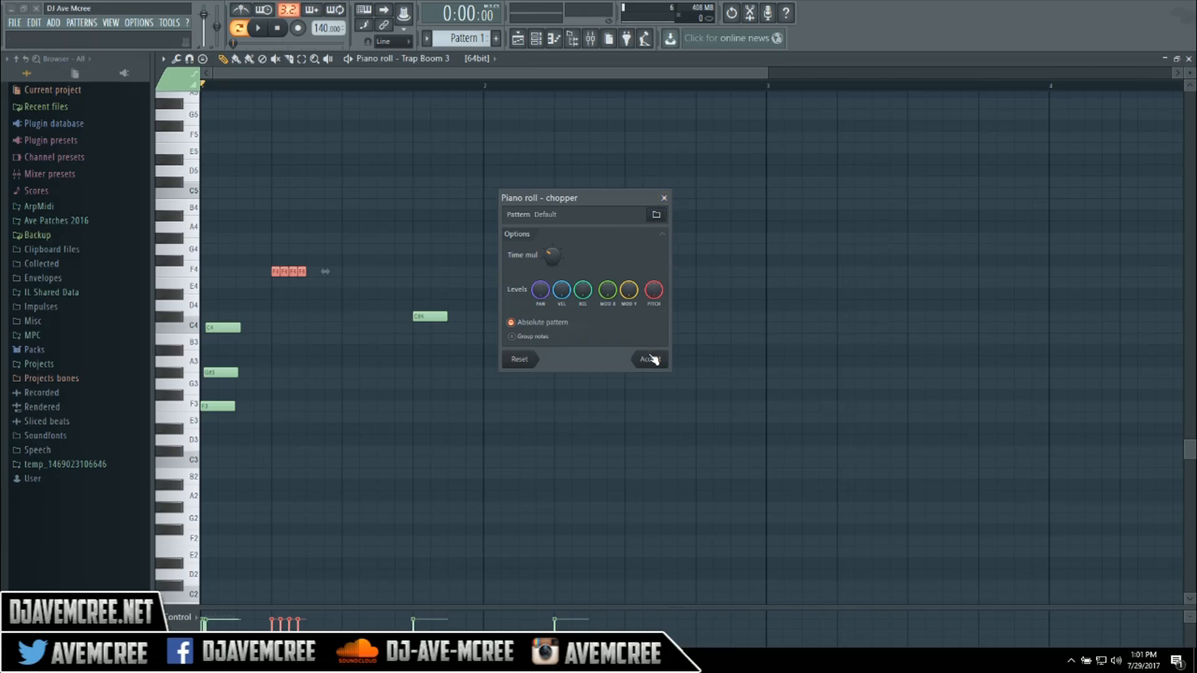
pyautogui.click(650, 359)
pyautogui.press('space')
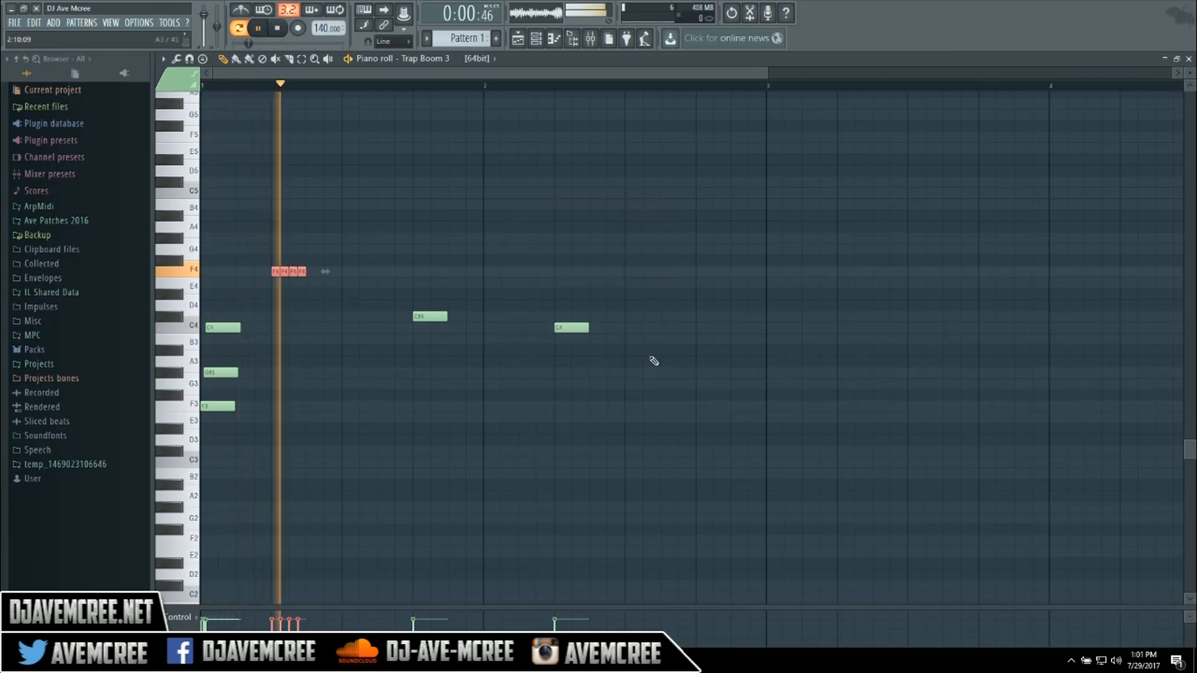
pyautogui.press('space')
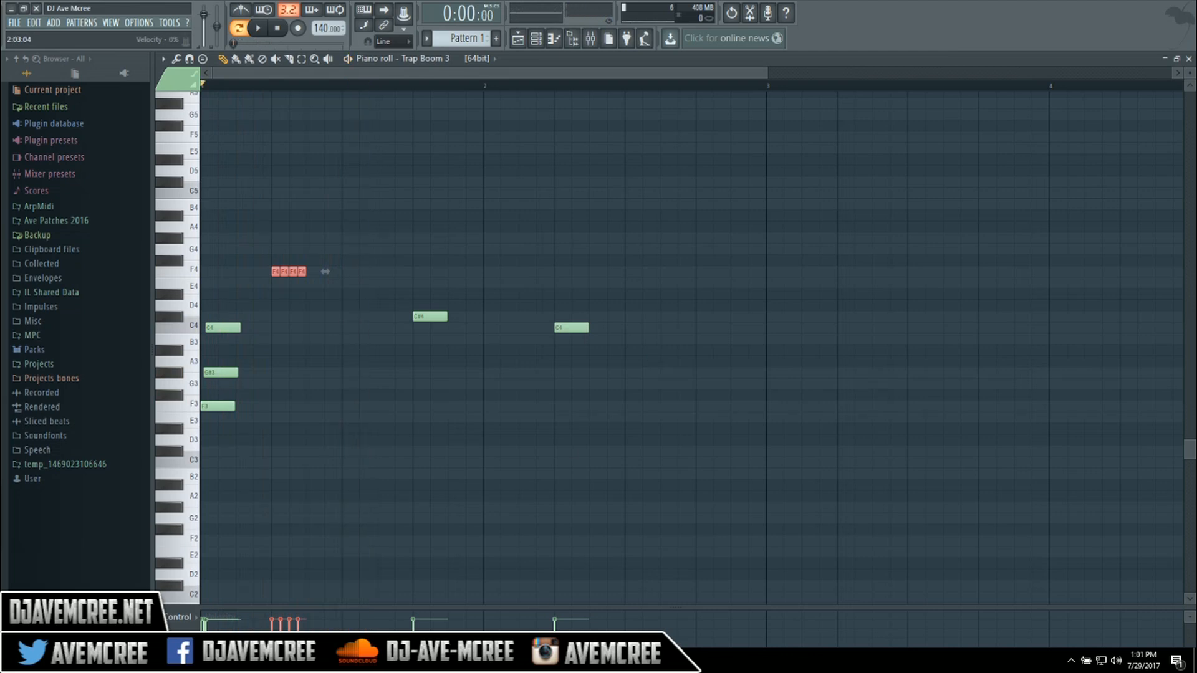
# - Switch to Ableton Live, draw four 1/32 notes on G3 right after the note at 1.3, and play them back
pyautogui.click(262, 661)
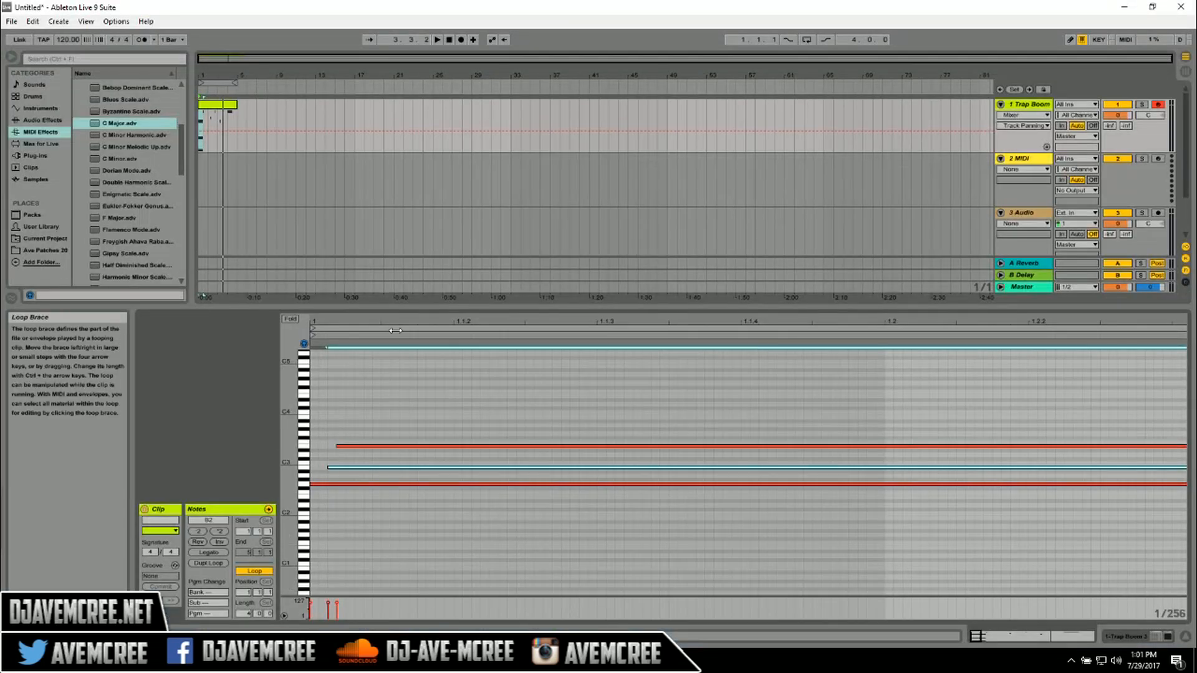
pyautogui.scroll(-7, 396, 330)
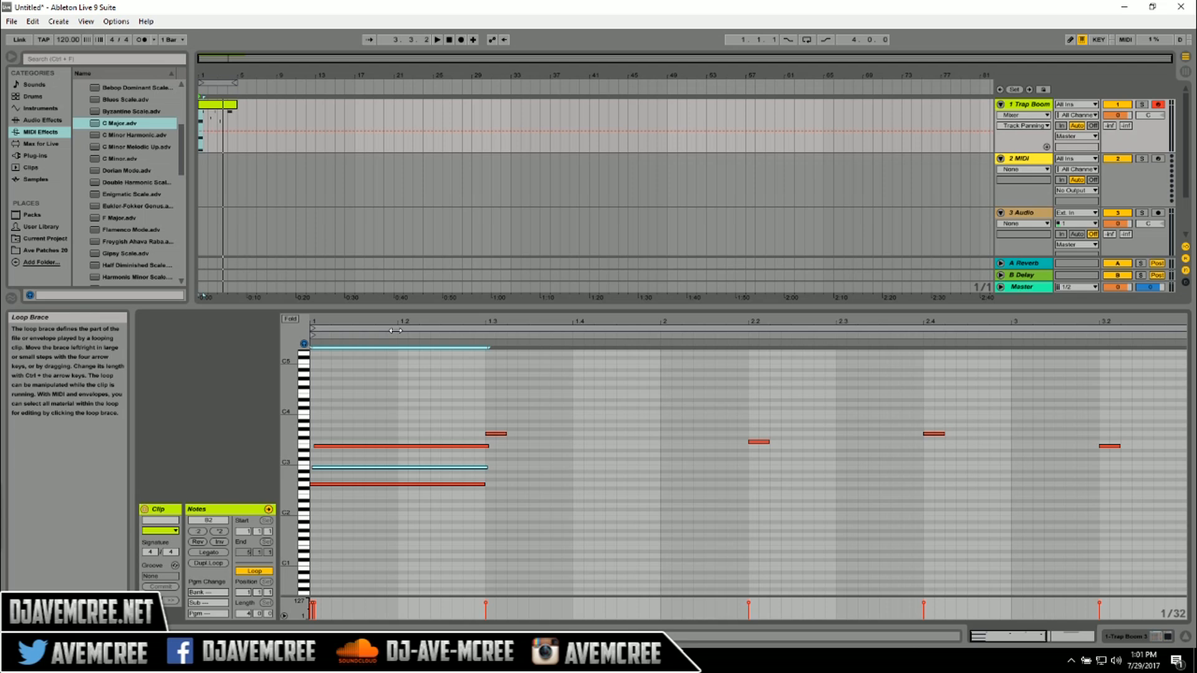
pyautogui.press('b')
pyautogui.moveTo(514, 433); pyautogui.dragTo(543, 435)
pyautogui.press('space')
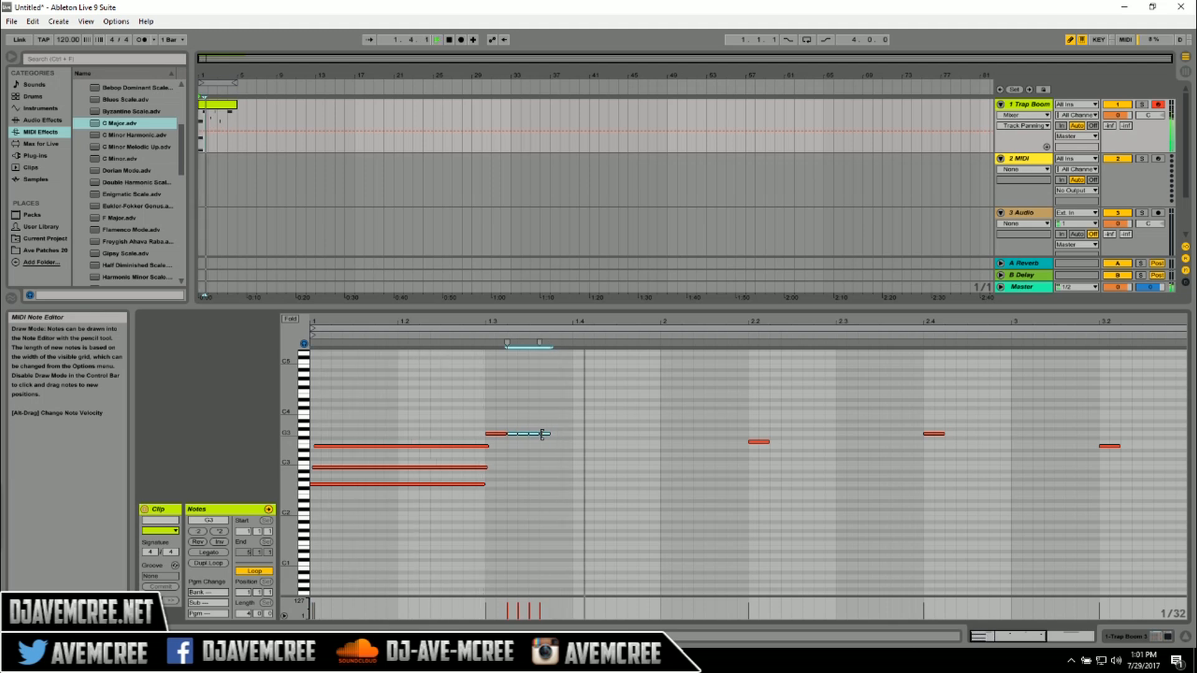
pyautogui.press('space')
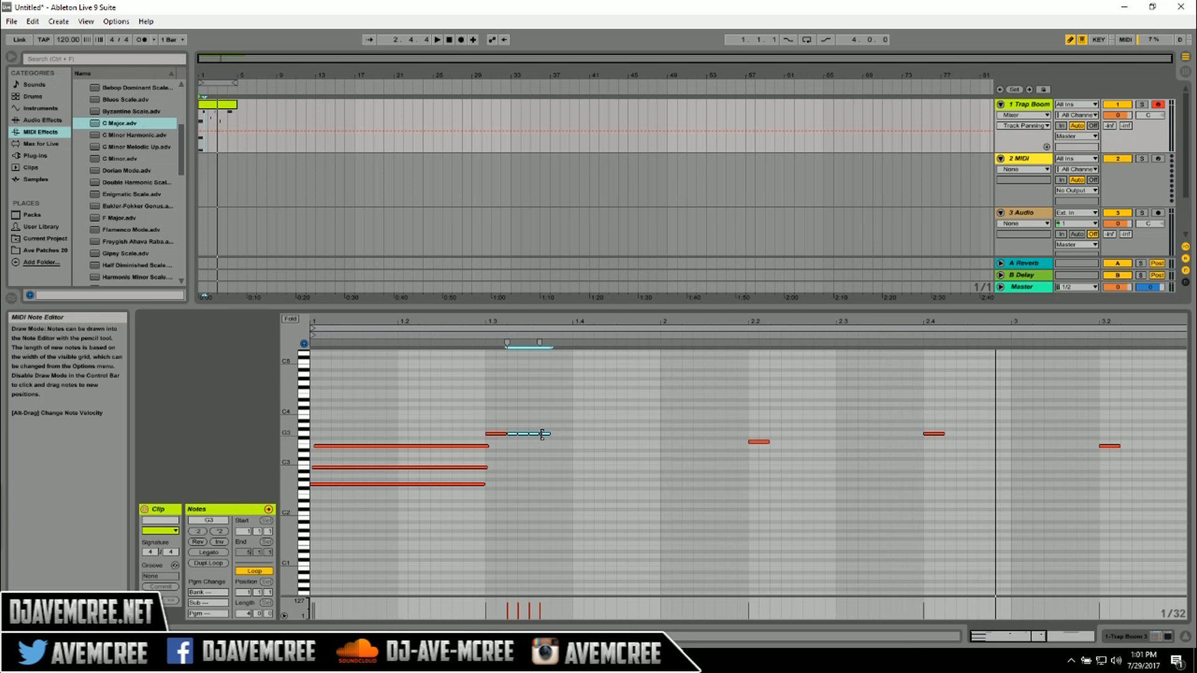
# - Switch to FL Studio and play the pattern with the chopped F4 notes for comparison
pyautogui.click(504, 661)
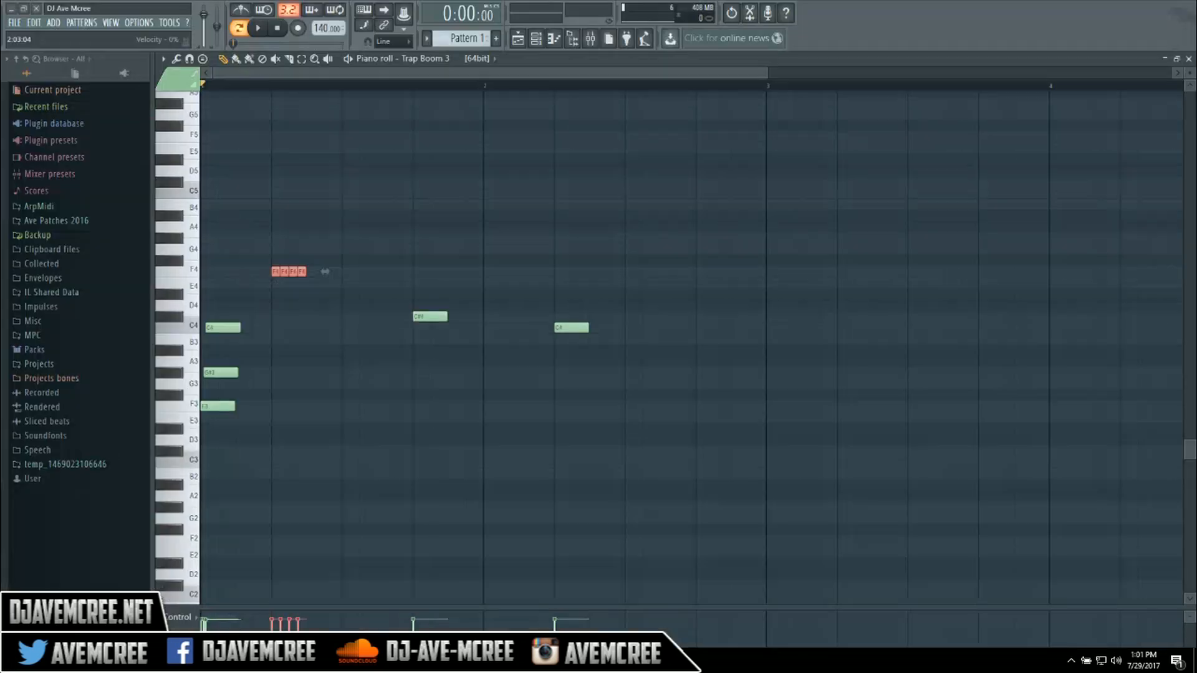
pyautogui.press('space')
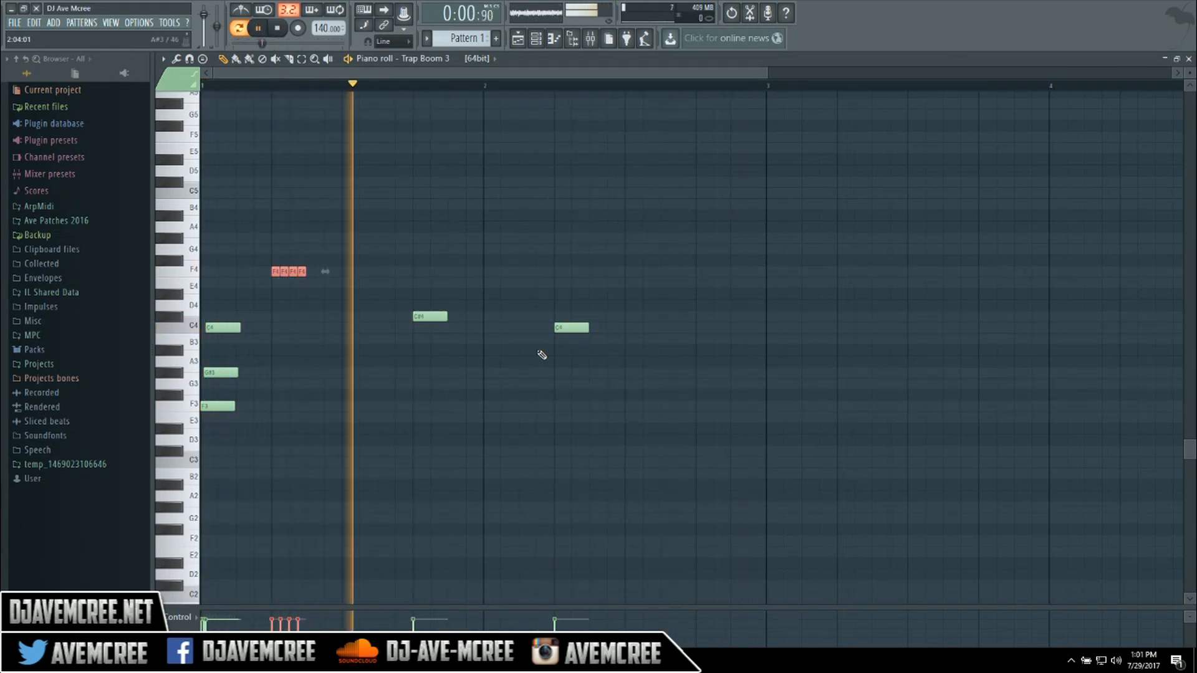
pyautogui.press('space')
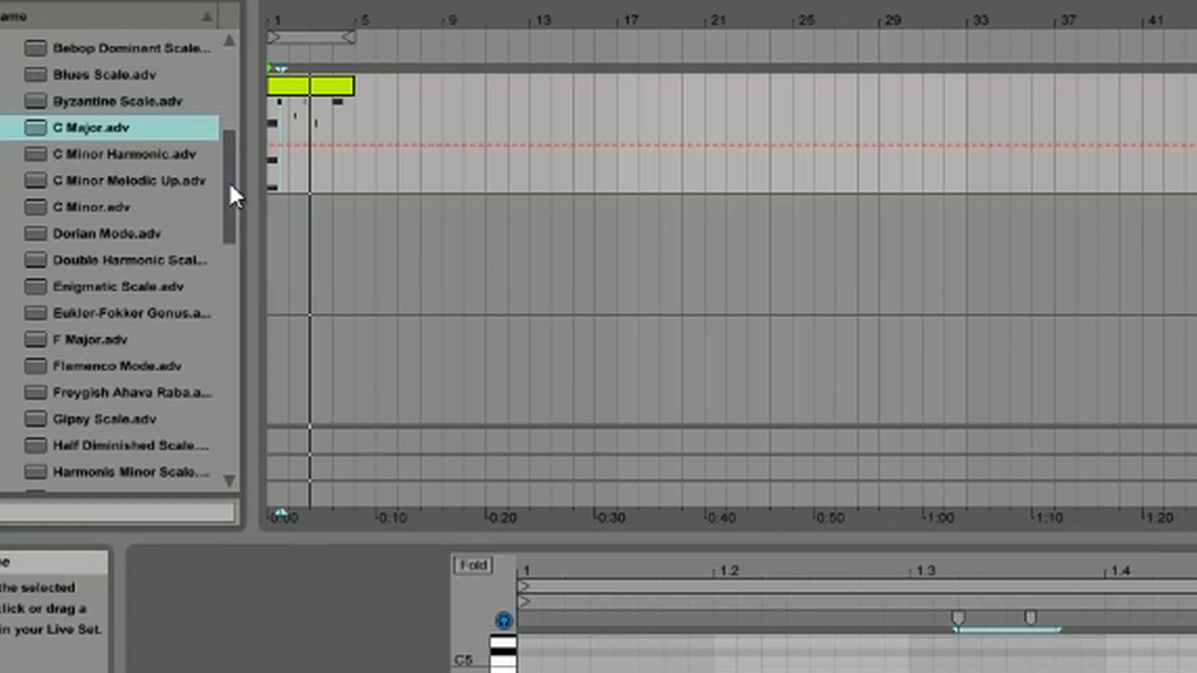
# - In Ableton Live's browser, look through the Note Length, Chord, Arpeggiator and Velocity MIDI effect presets, leaving Velocity collapsed
pyautogui.moveTo(230, 182); pyautogui.dragTo(227, 93)
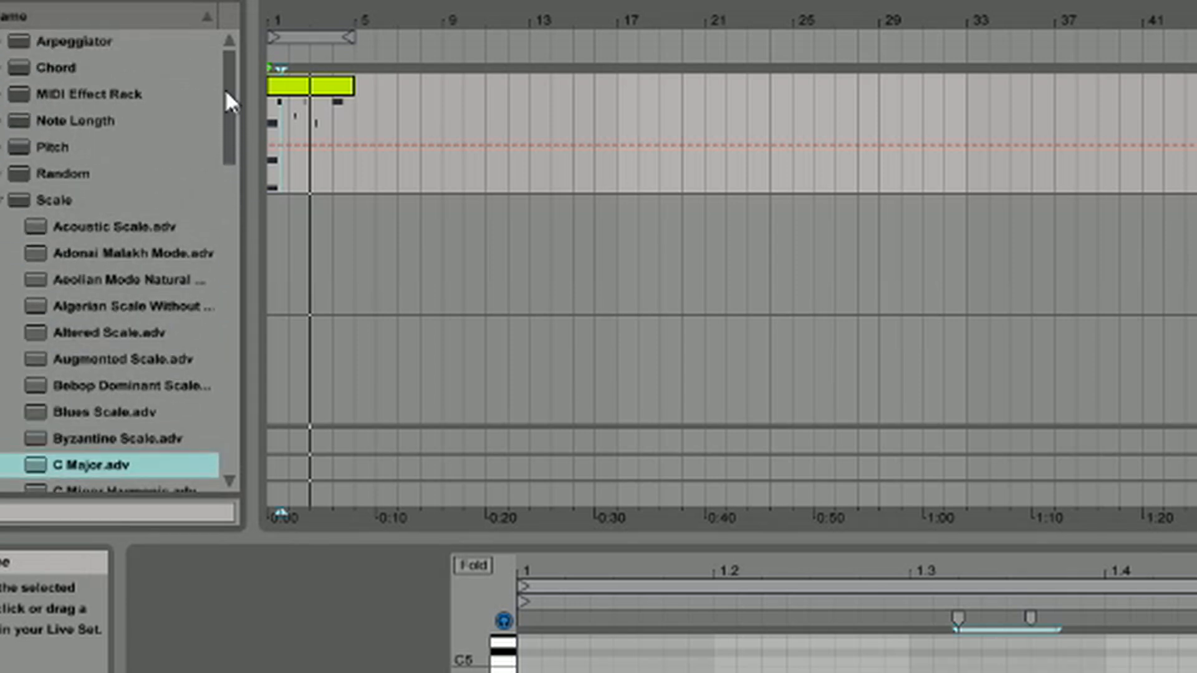
pyautogui.click(3, 122)
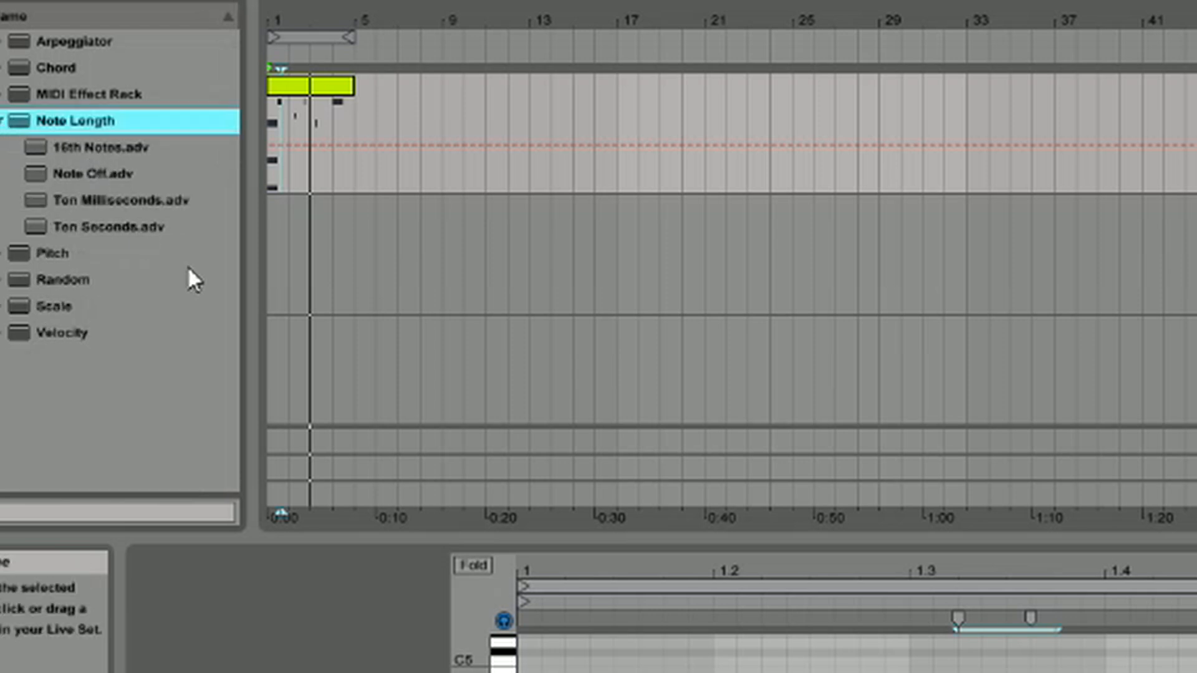
pyautogui.click(2, 70)
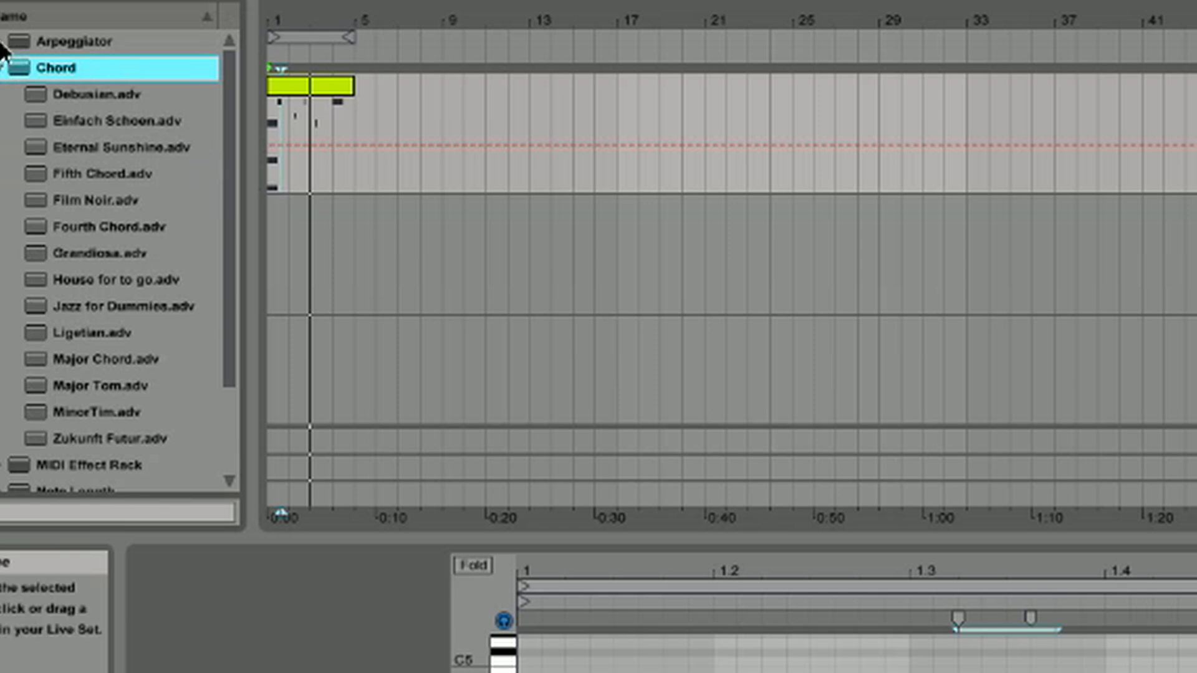
pyautogui.click(6, 41)
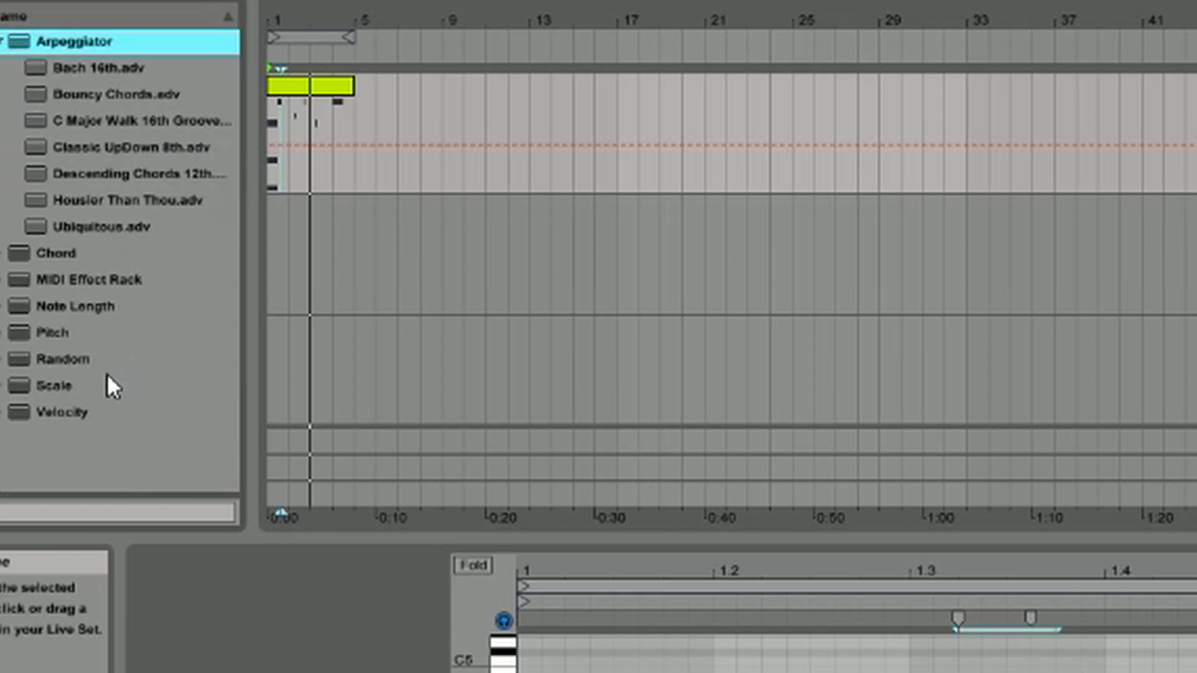
pyautogui.click(6, 412)
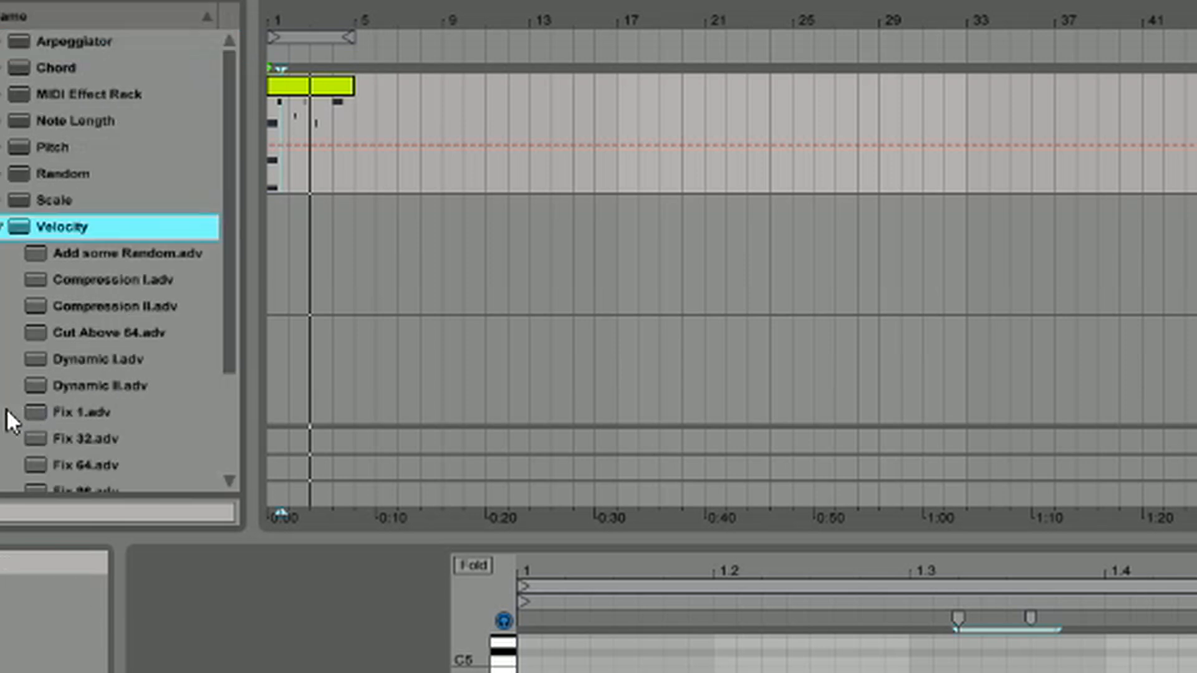
pyautogui.click(3, 230)
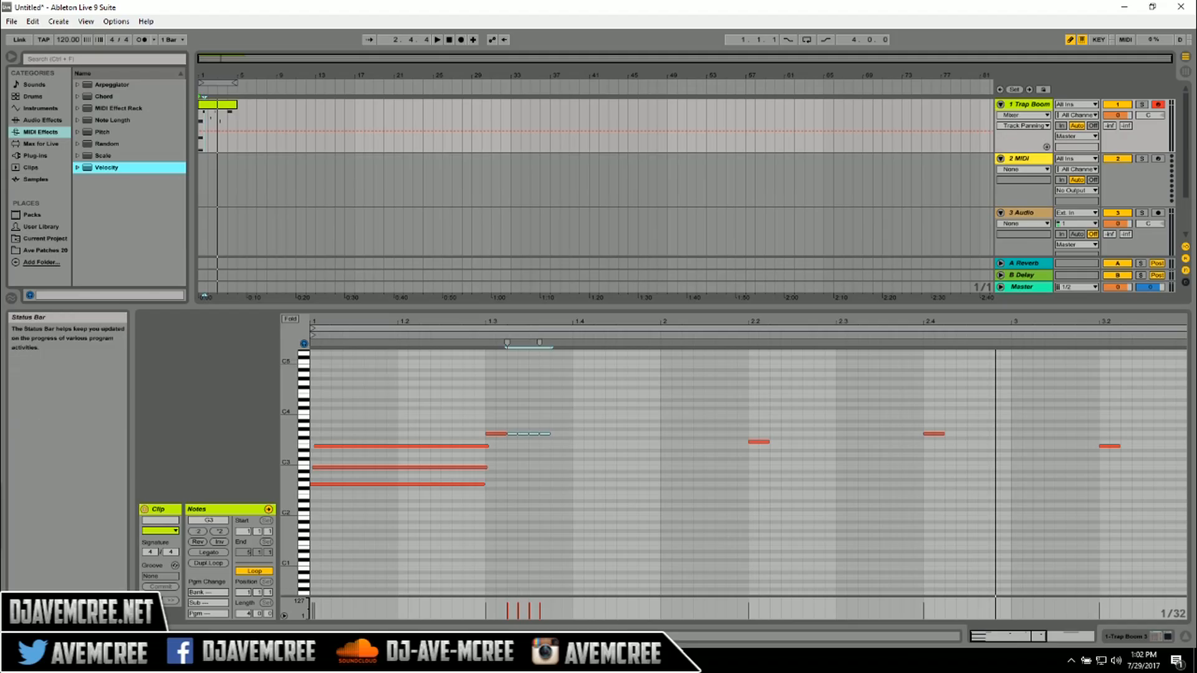
# - Switch to FL Studio and look through the piano roll's Group, View, Tools and Helpers options, including the ghost channels setting
pyautogui.click(567, 660)
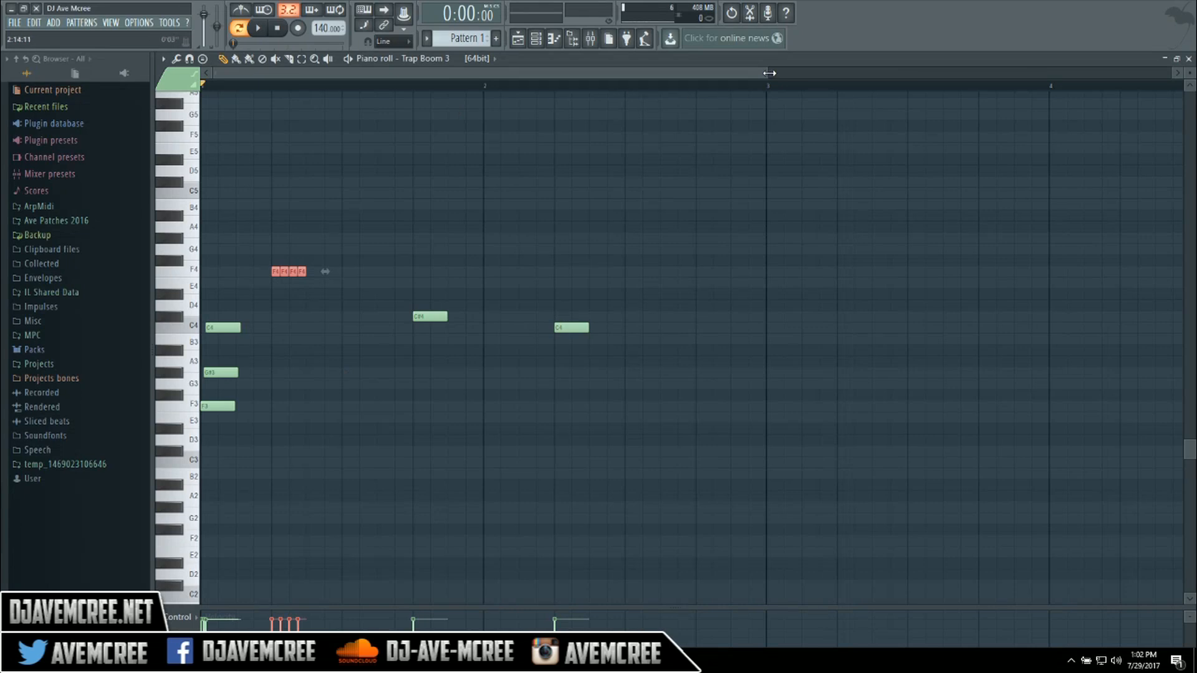
pyautogui.click(163, 59)
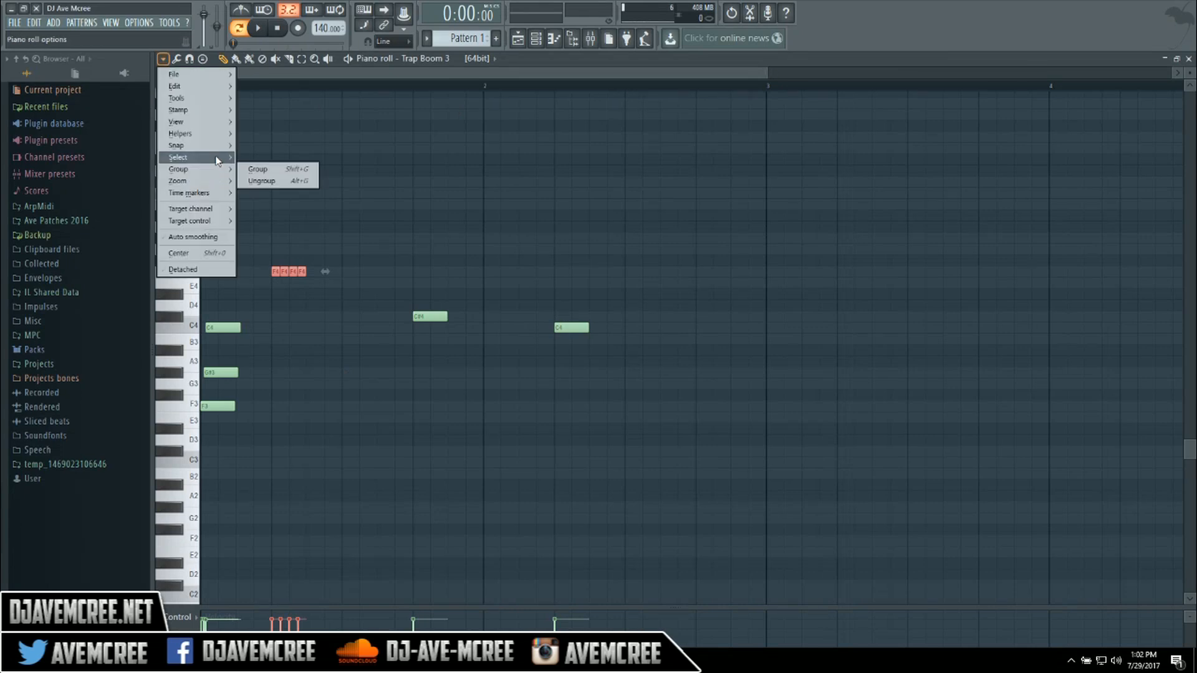
pyautogui.moveTo(218, 161)
pyautogui.moveTo(218, 136)
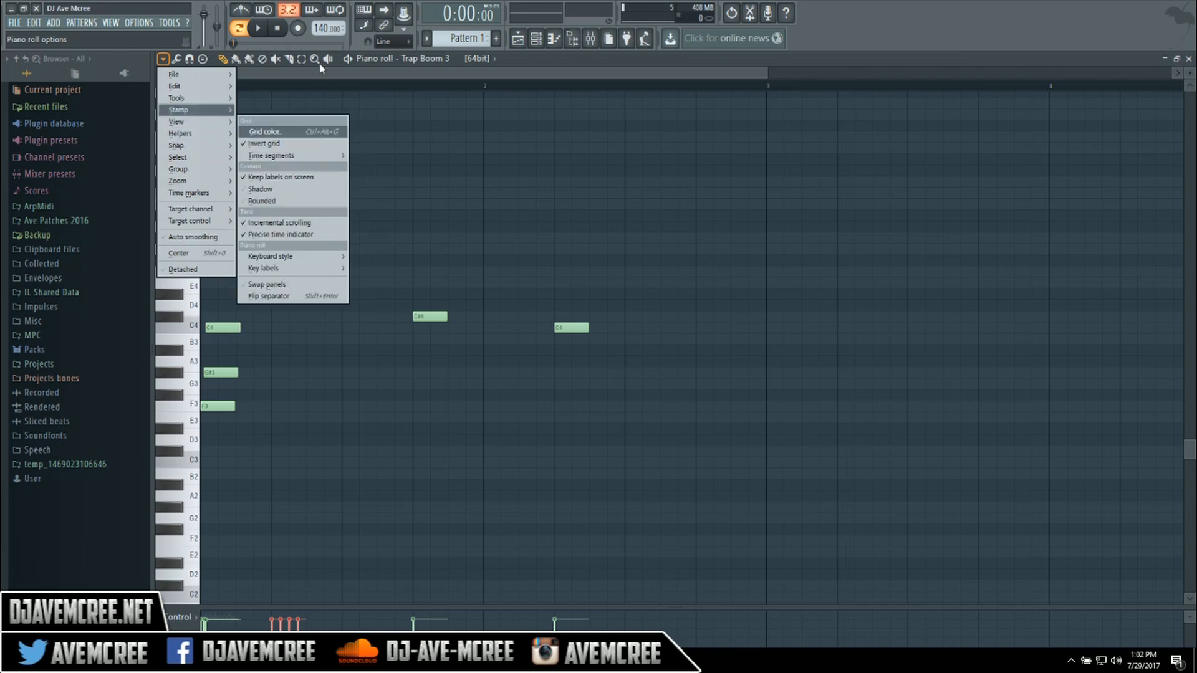
pyautogui.moveTo(216, 109)
pyautogui.moveTo(182, 100)
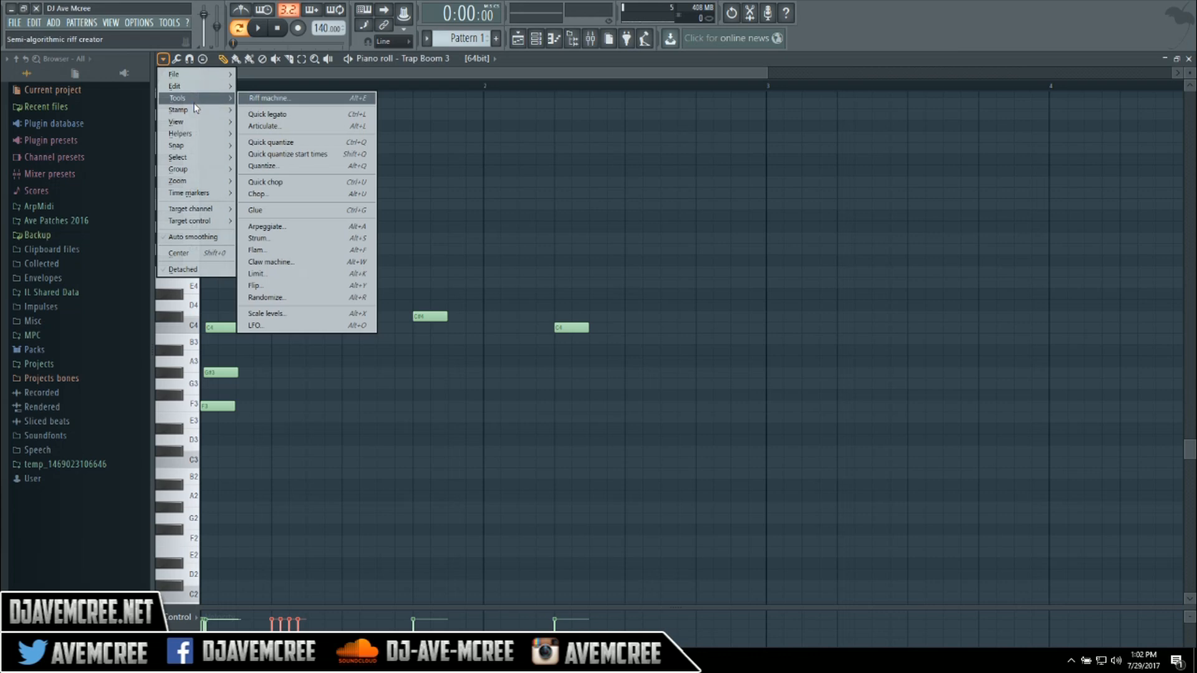
pyautogui.moveTo(196, 137)
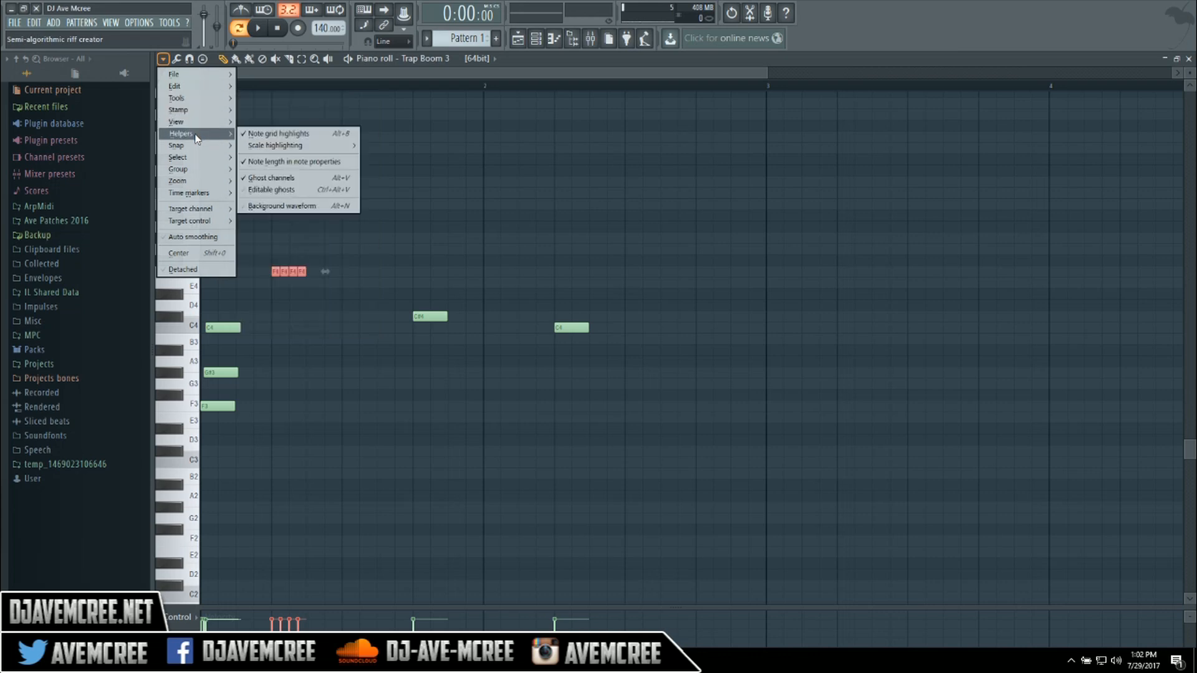
# - Close the piano roll and clone the Trap Boom 3 channel in the channel rack
pyautogui.click(1189, 59)
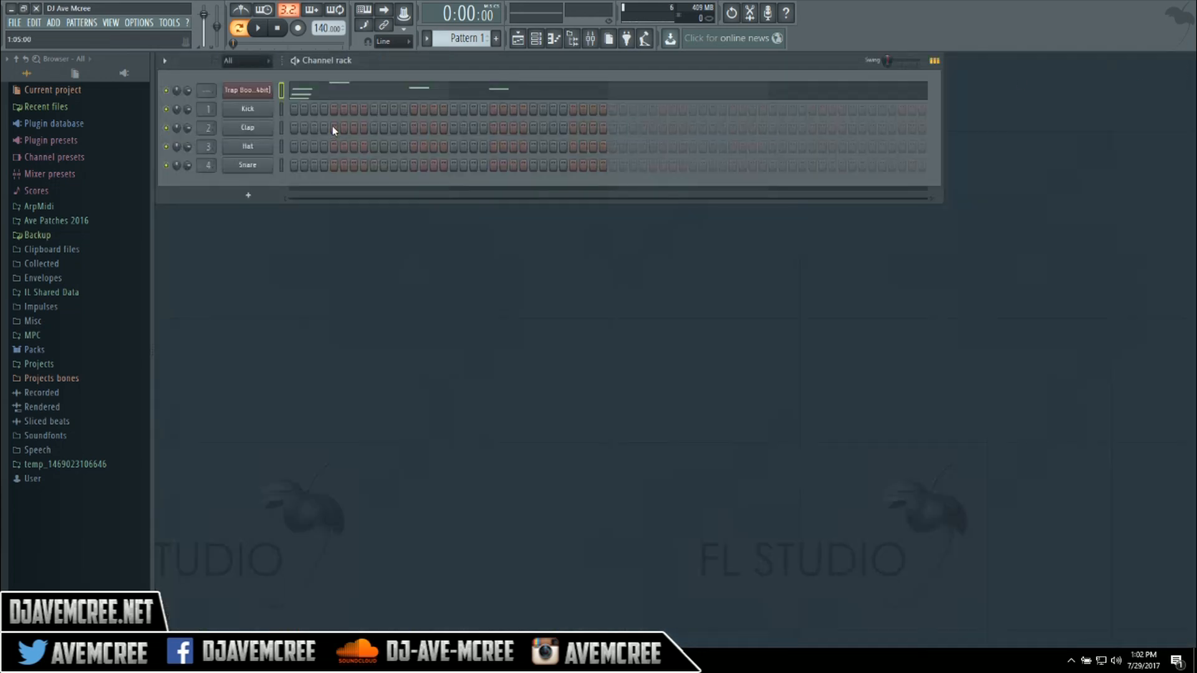
pyautogui.rightClick(254, 91)
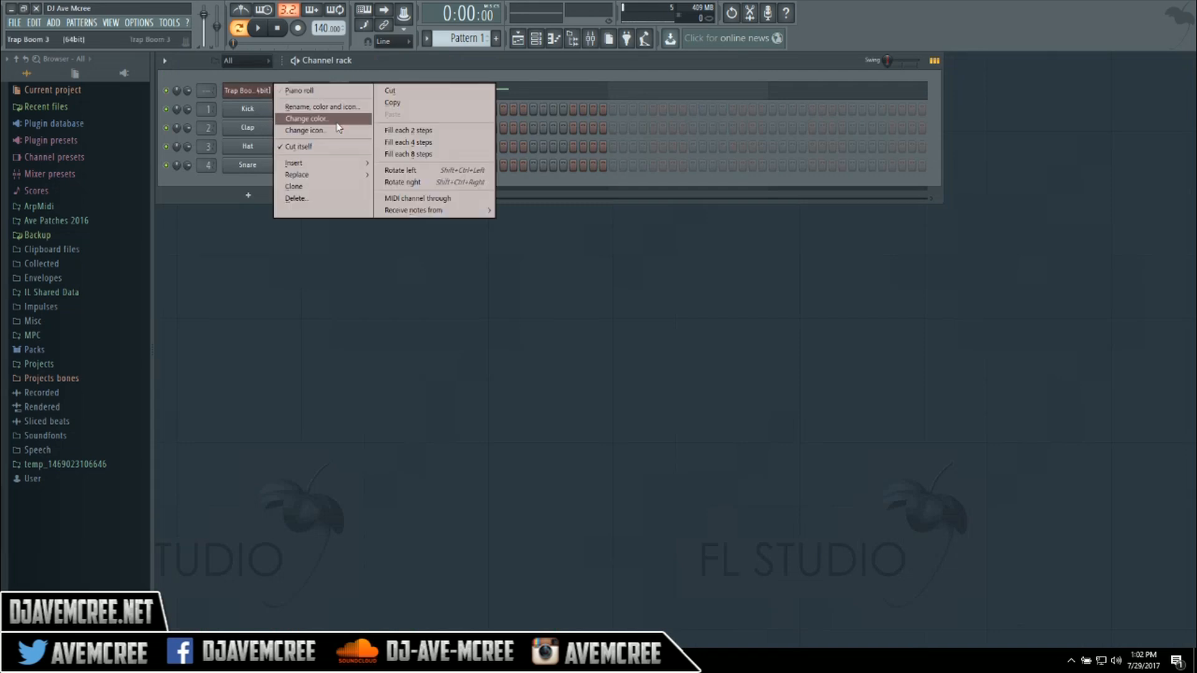
pyautogui.click(344, 186)
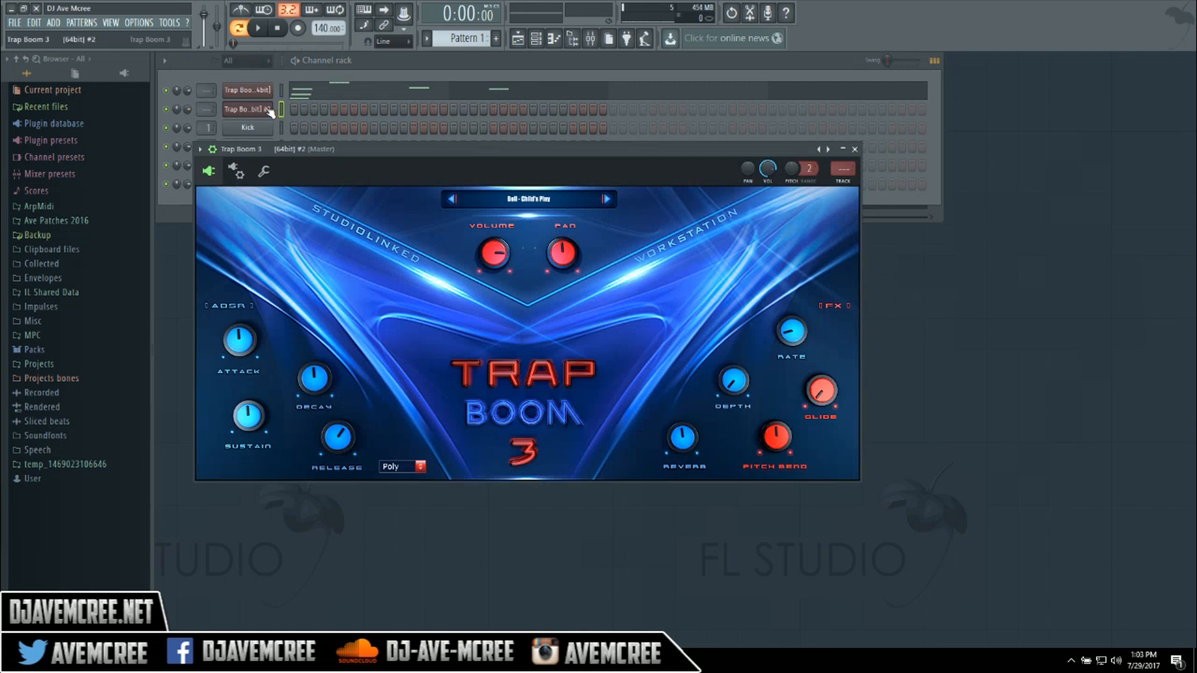
# - View the original channel's ghost notes in the cloned Trap Boom 3 channel's piano roll, and close the piano roll
pyautogui.rightClick(263, 107)
pyautogui.click(299, 109)
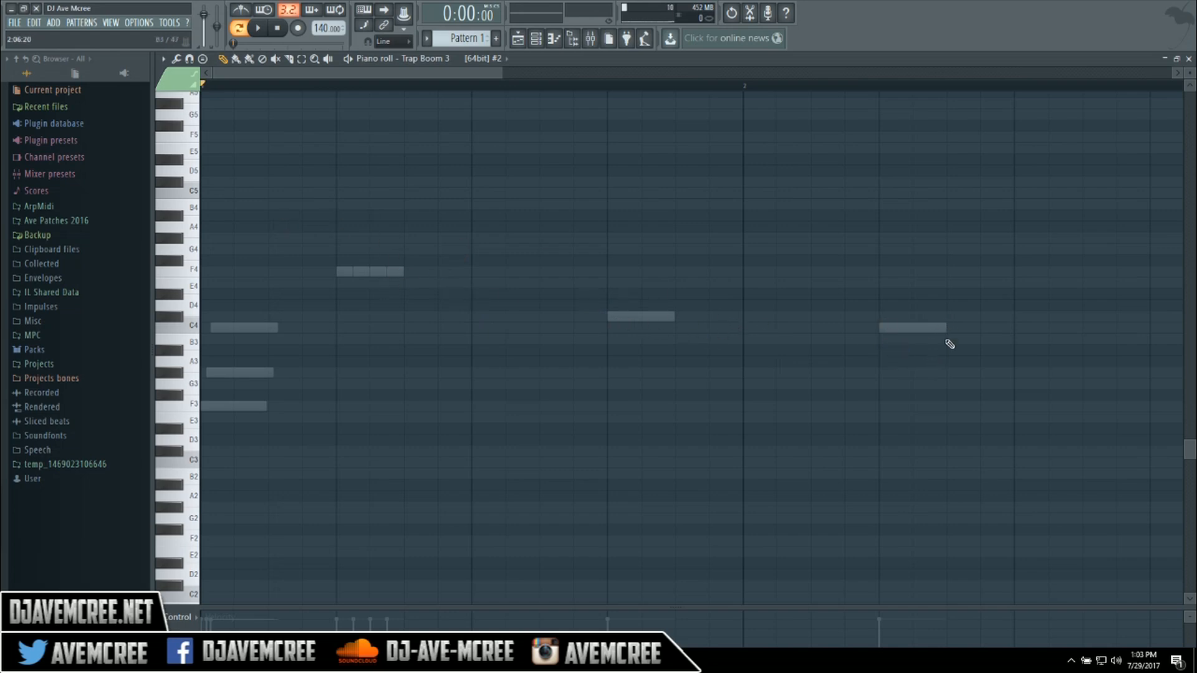
pyautogui.click(1189, 59)
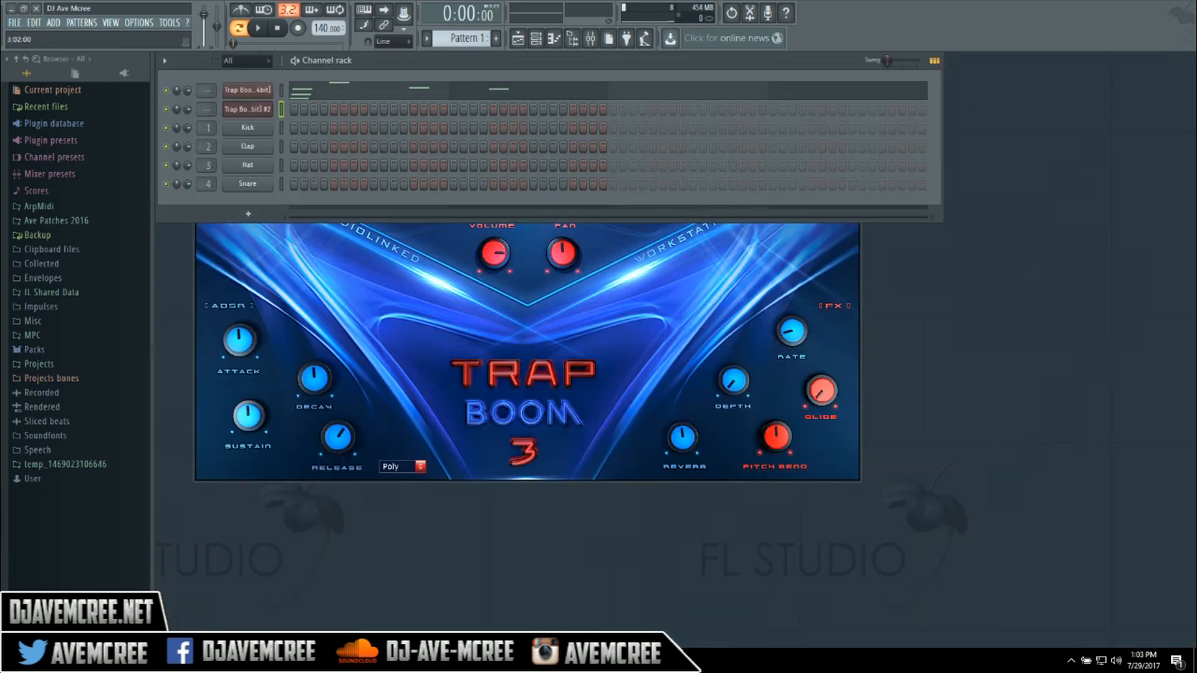
# - In Ableton Live's Session View, look over the Random MIDI effect presets, collapse them, and return to FL Studio
pyautogui.click(359, 661)
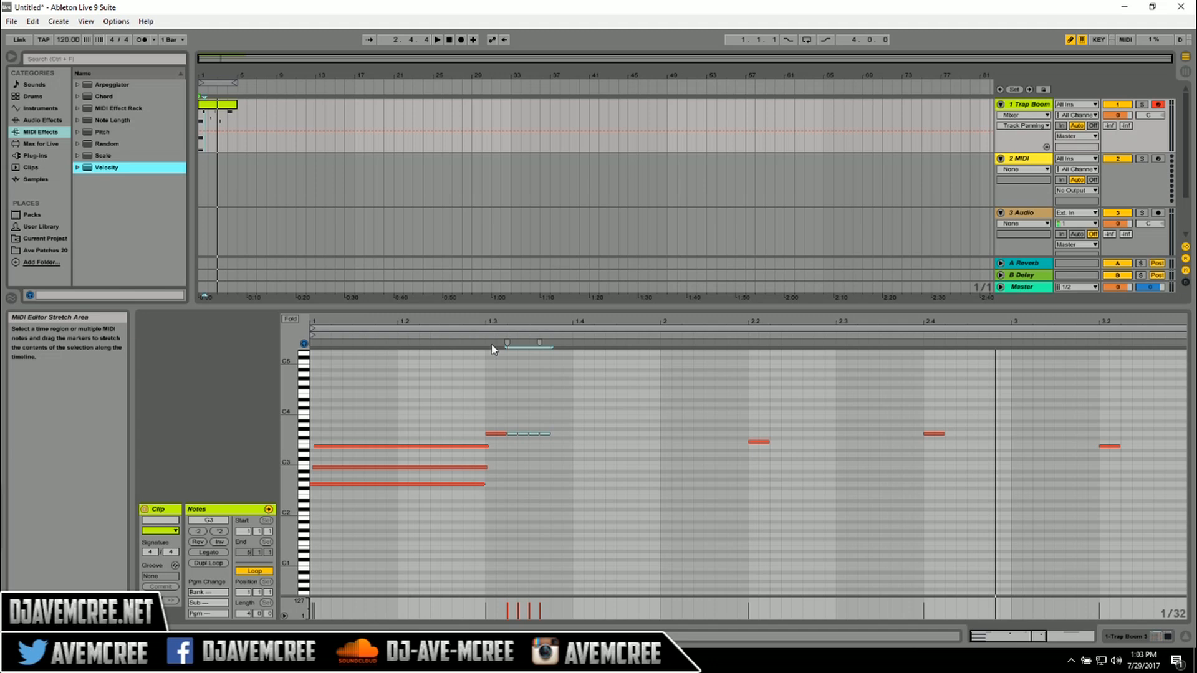
pyautogui.click(1186, 71)
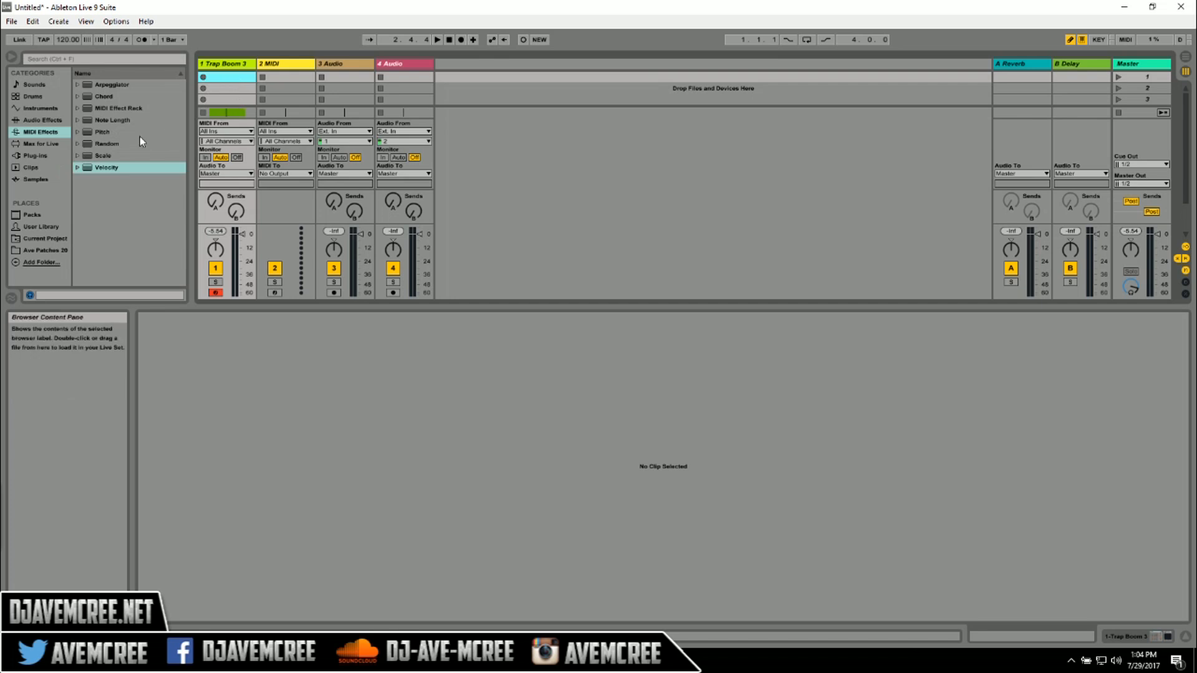
pyautogui.click(76, 145)
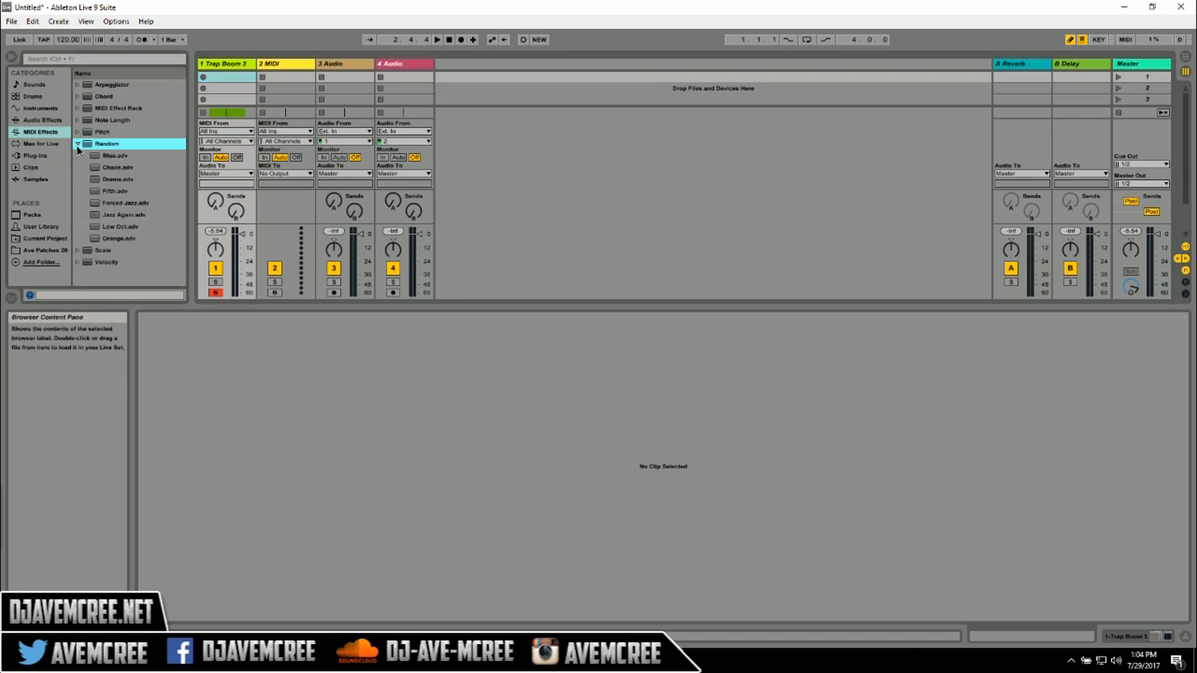
pyautogui.click(76, 145)
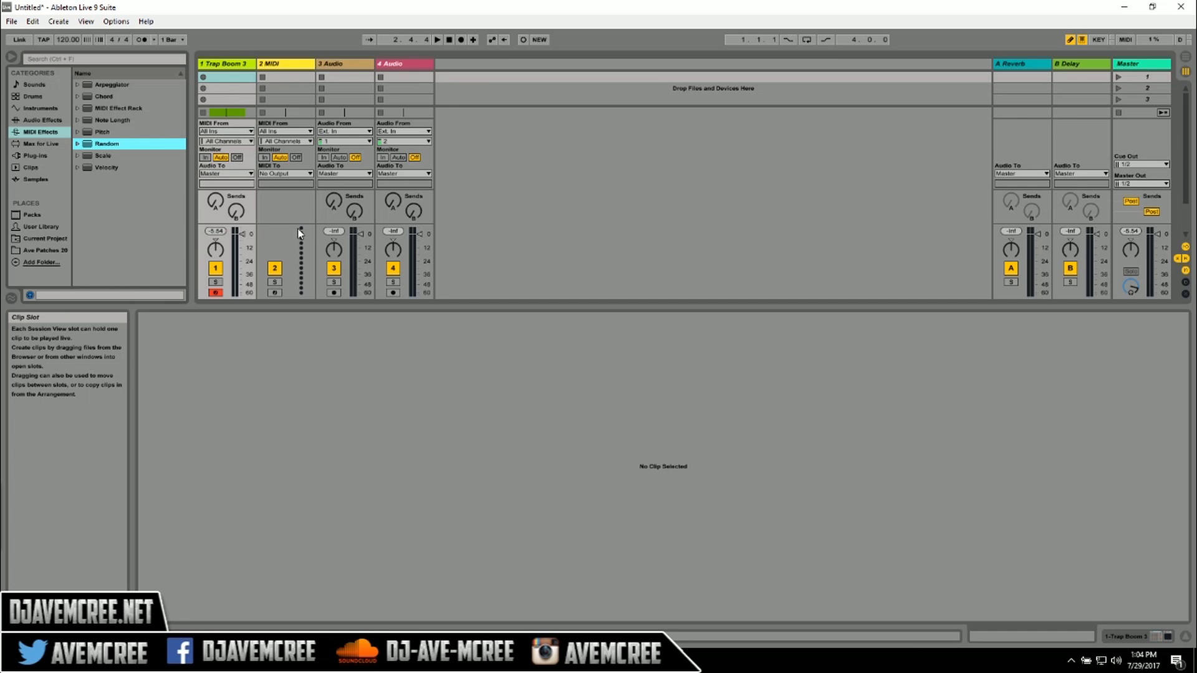
pyautogui.hotkey('alt', 'Tab')
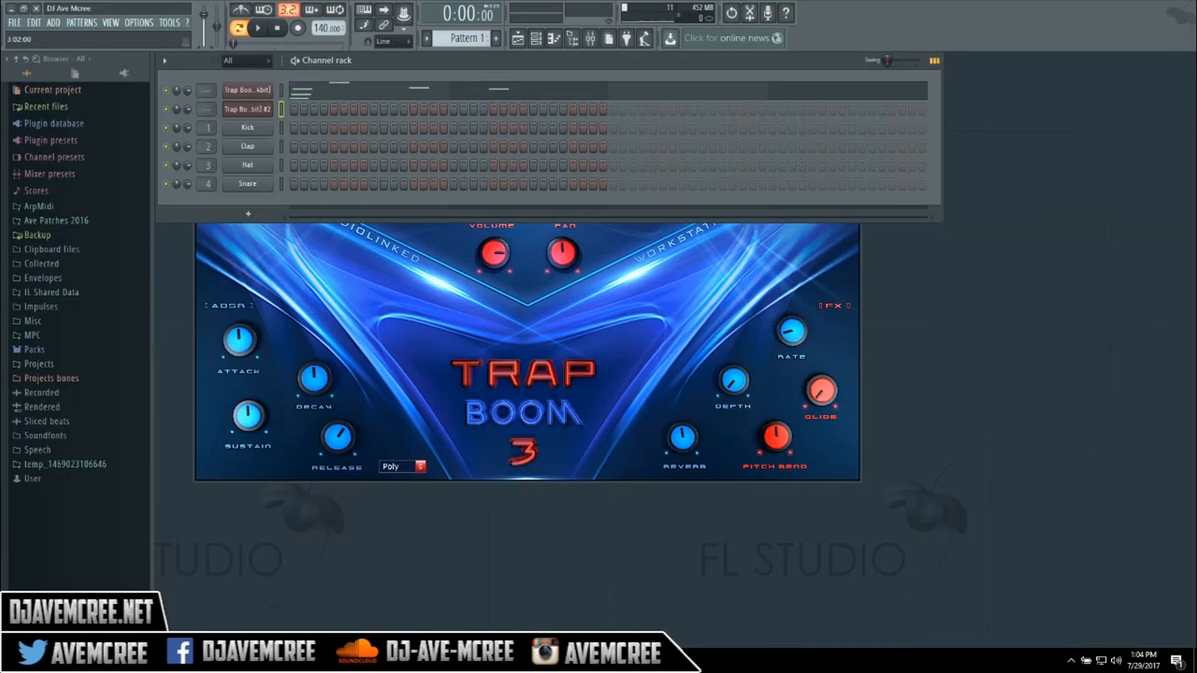